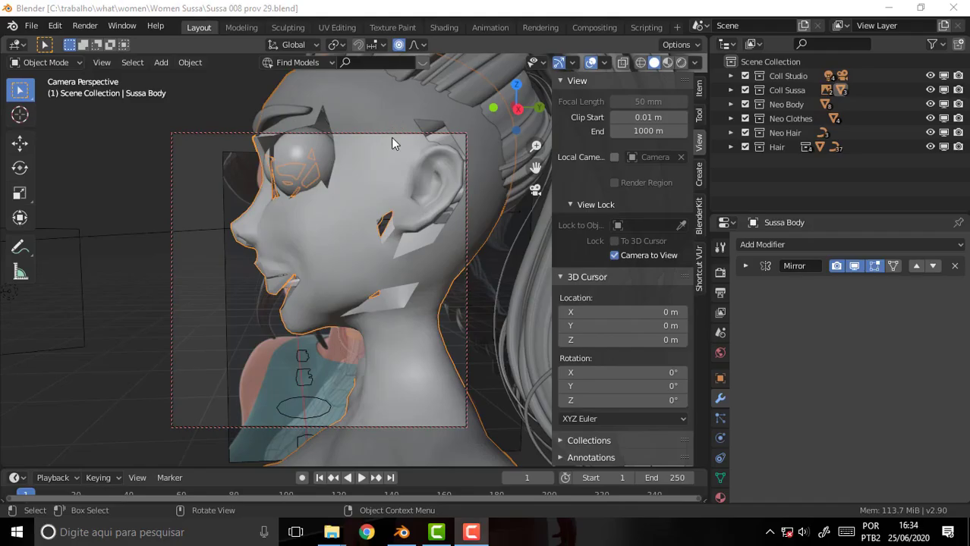
- Turn off Camera to View and orbit around the face from profile to three-quarter view
left_click(609, 254)
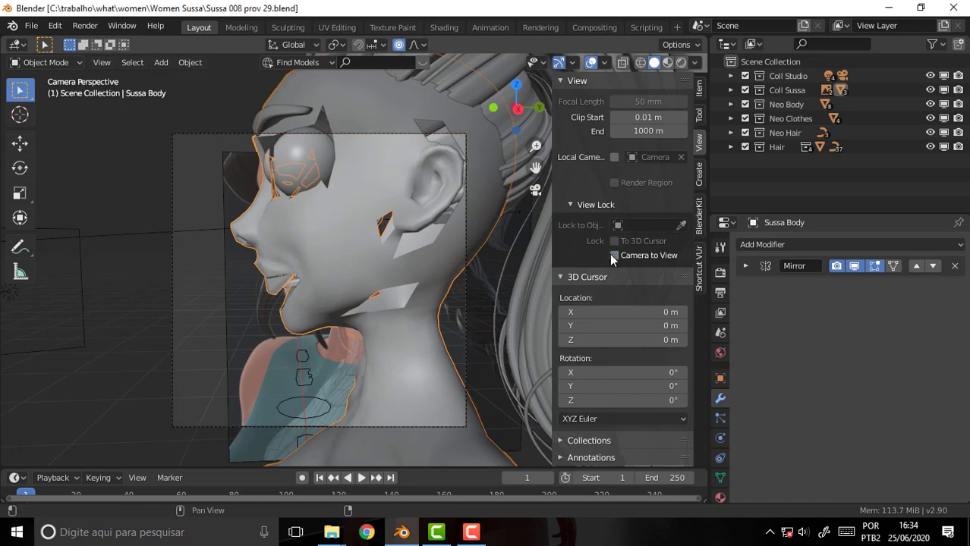
mouse_move(400, 210)
middle_mouse_down()
mouse_move(517, 204)
mouse_move(410, 187)
middle_mouse_up()
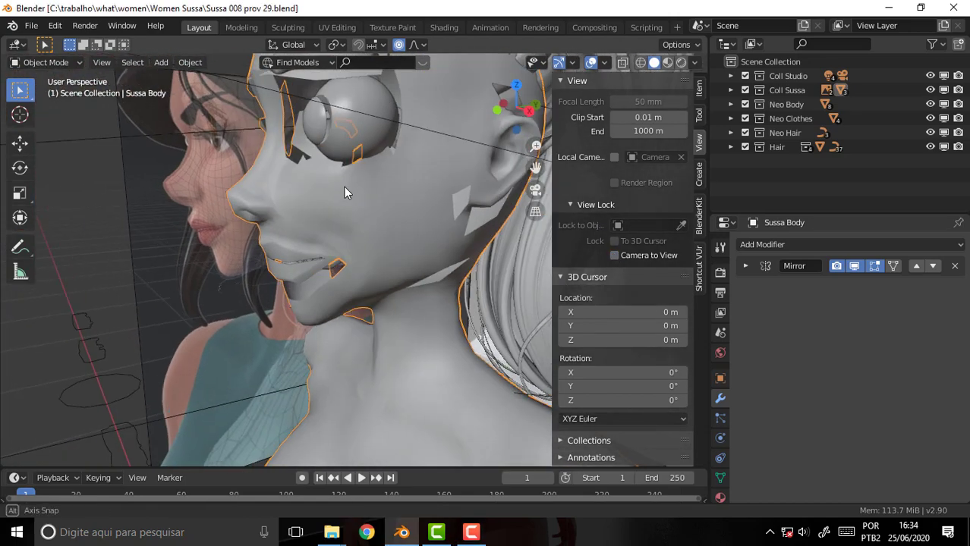
scroll(410, 187, "up", 2)
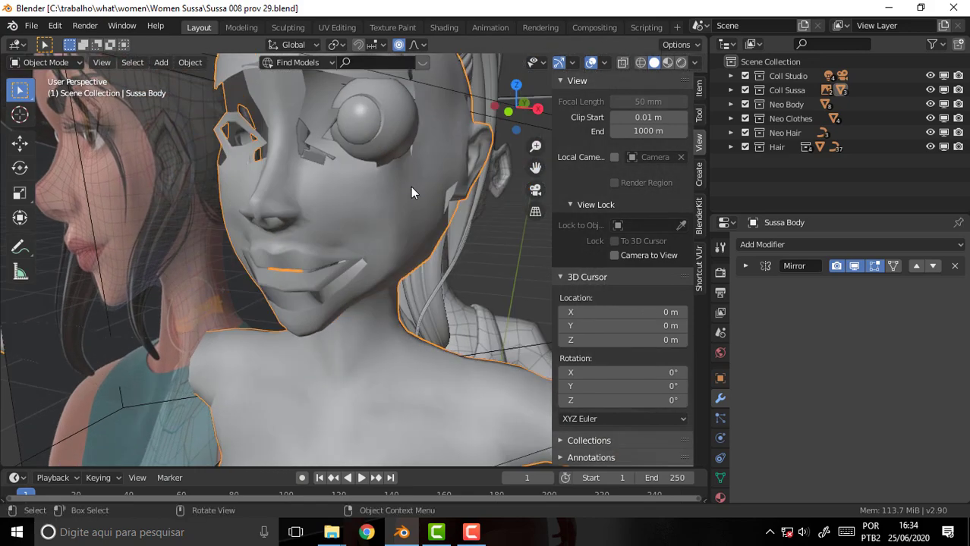
scroll(411, 187, "up", 2)
scroll(411, 187, "down", 2)
scroll(410, 186, "down", 2)
middle_click_drag(411, 187, 355, 182)
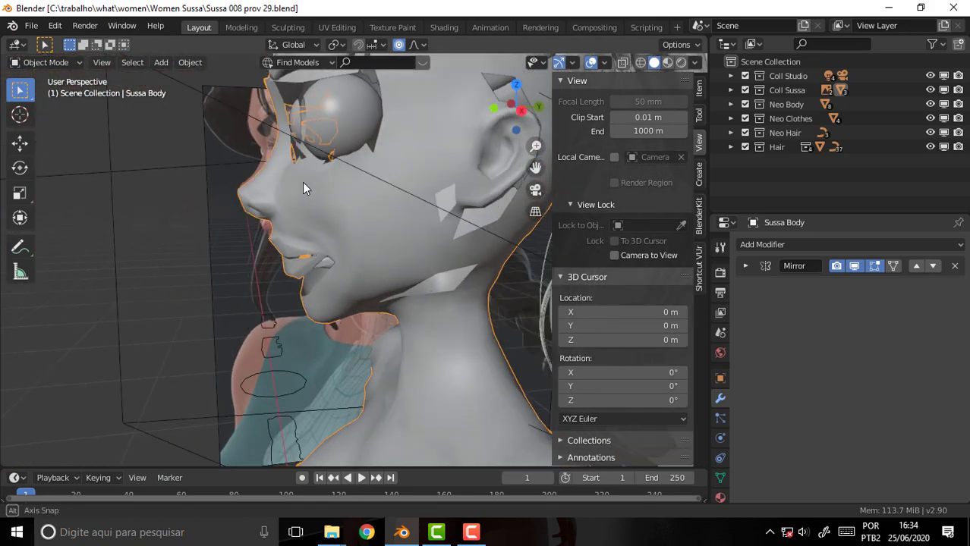
scroll(346, 251, "up", 2)
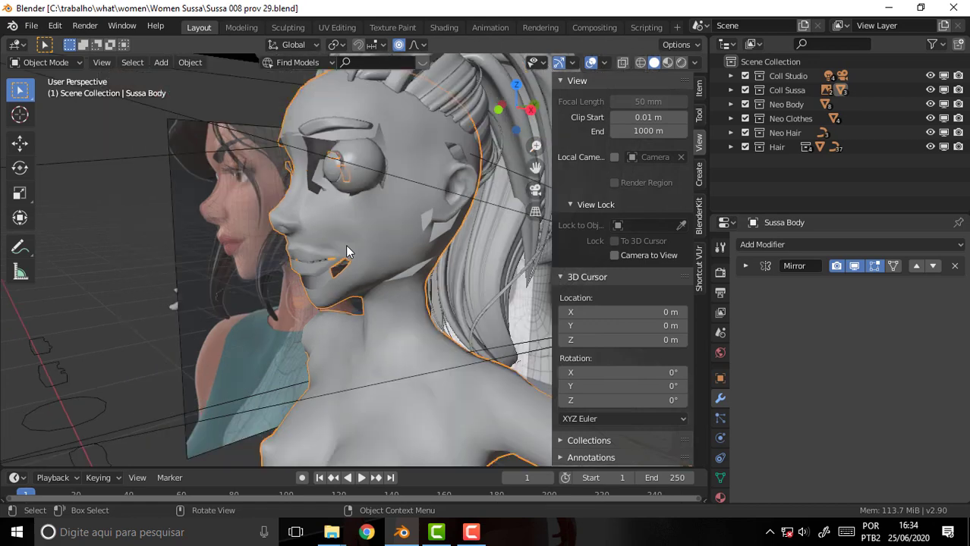
scroll(346, 251, "down", 2)
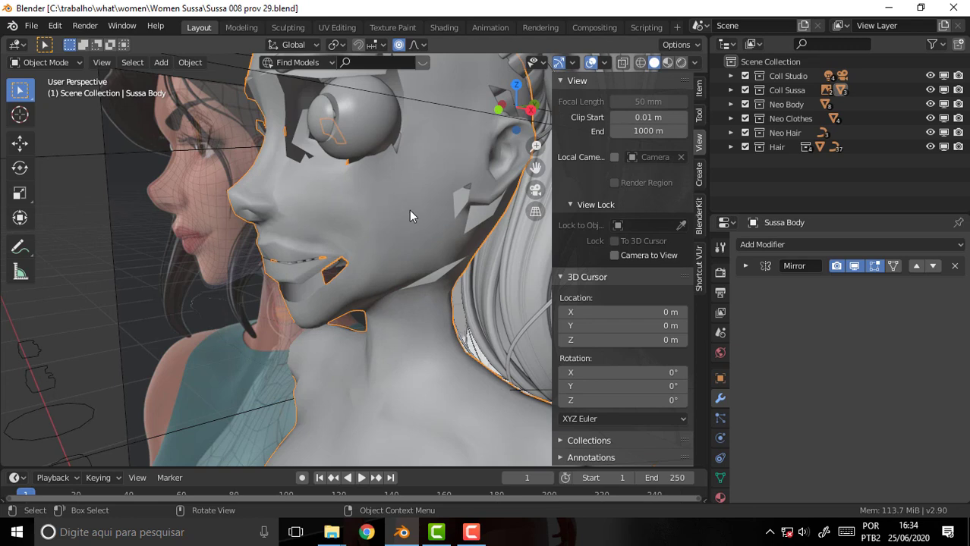
key("KP_4")
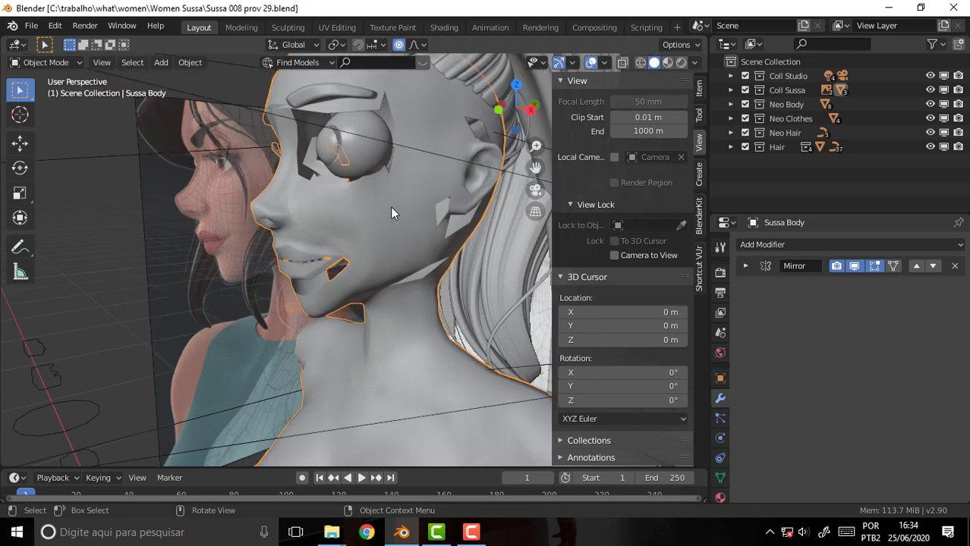
middle_click_drag(363, 210, 443, 213)
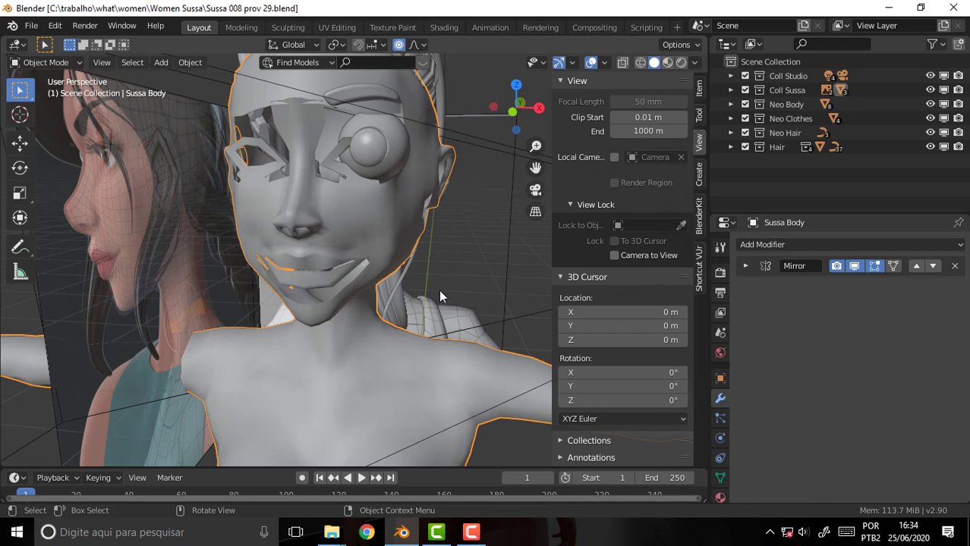
mouse_move(427, 253)
middle_mouse_down()
mouse_move(471, 240)
mouse_move(321, 237)
mouse_move(447, 251)
middle_mouse_up()
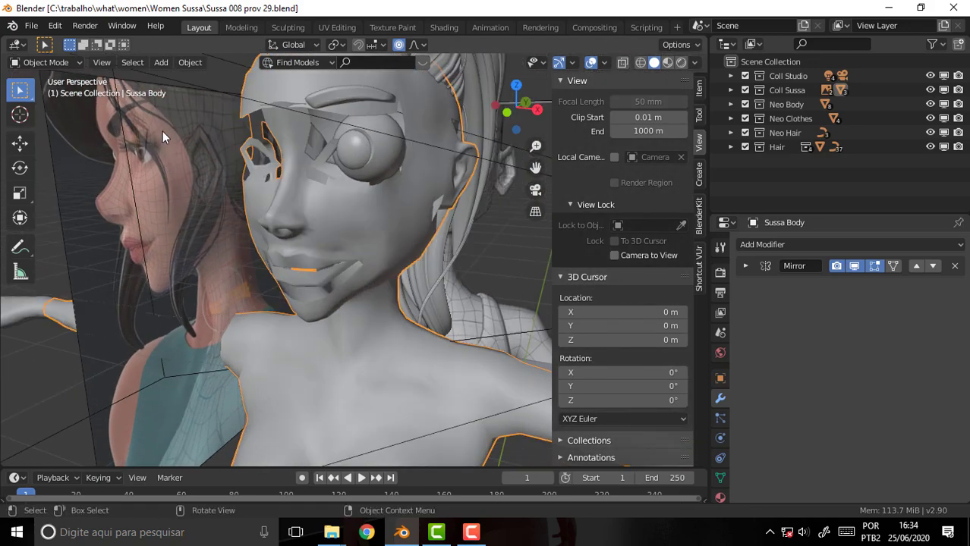
left_click(331, 532)
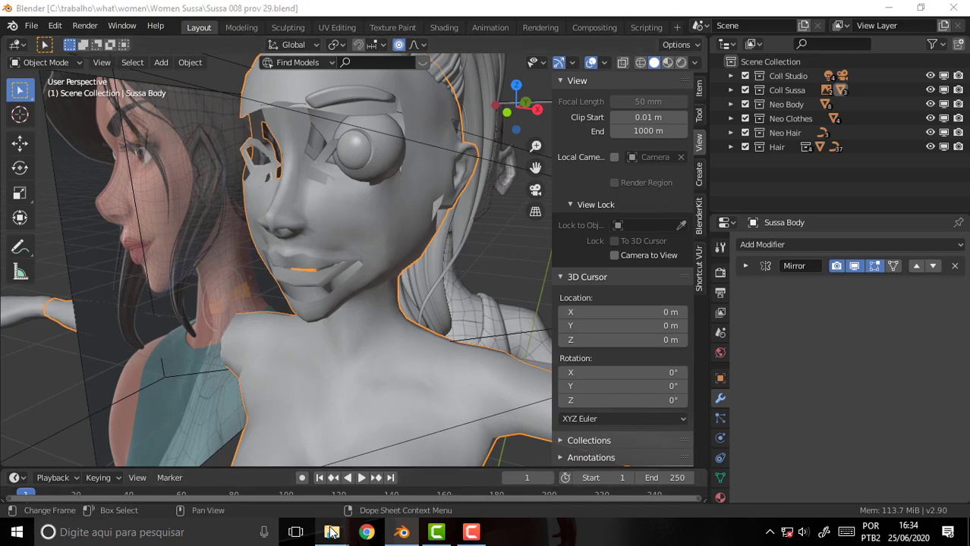
left_click(283, 493)
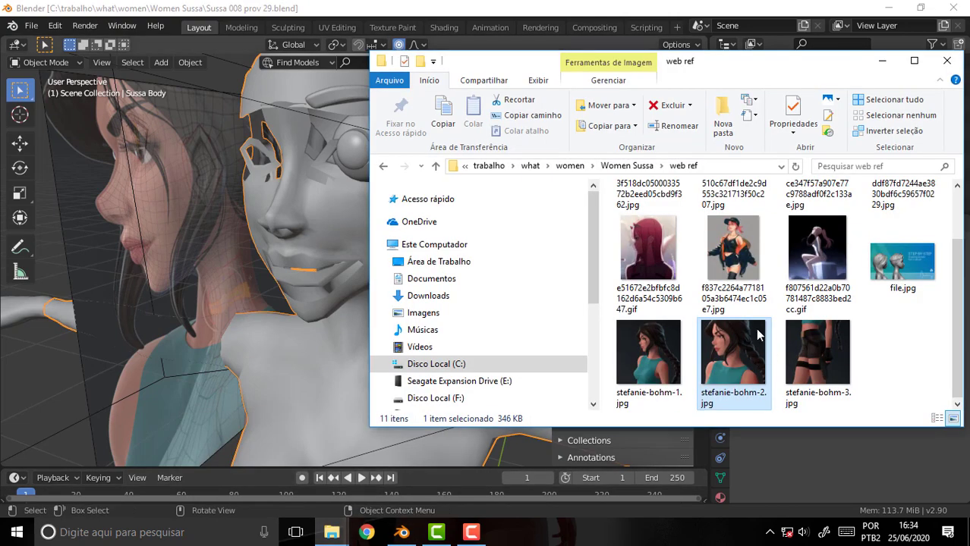
double_click(649, 378)
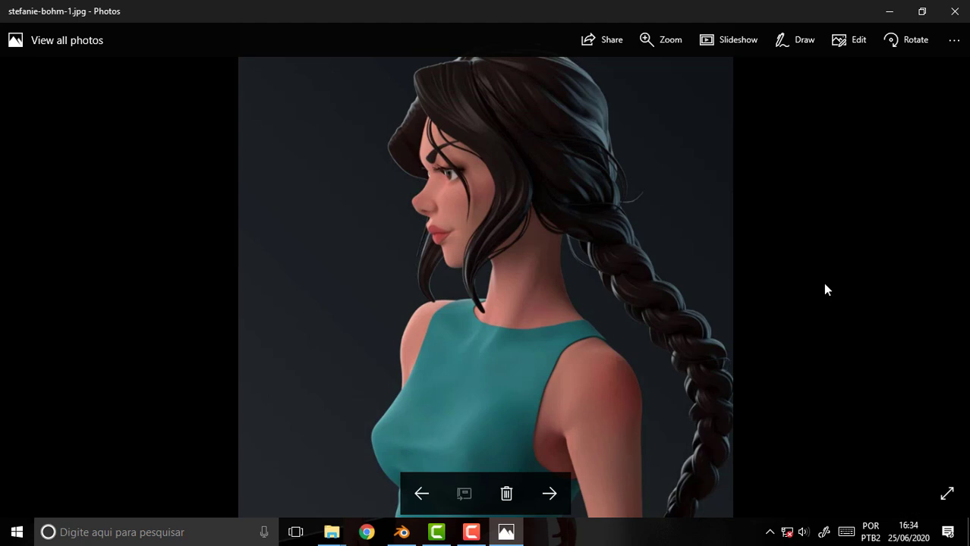
key("Right")
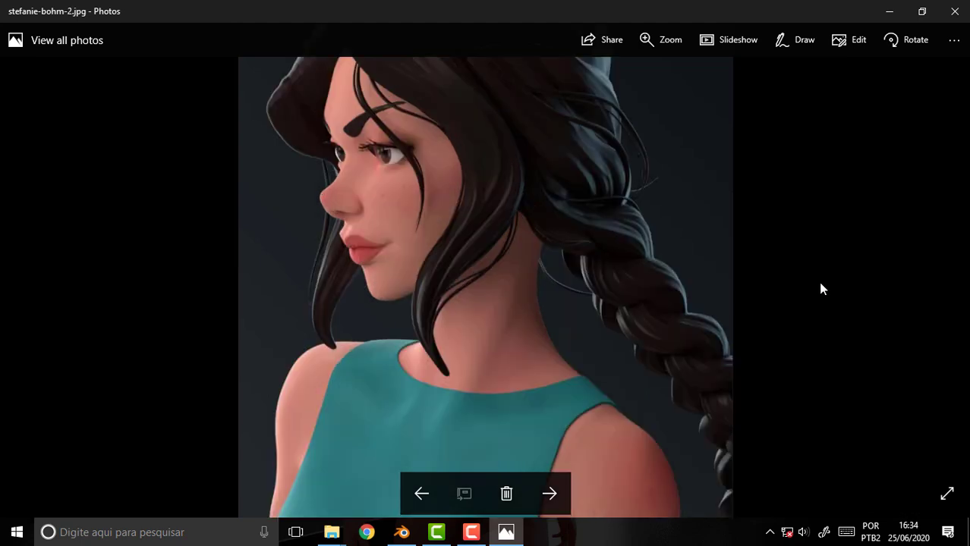
key("Left")
key("Right")
left_click(953, 13)
left_click(818, 337)
double_click(818, 337)
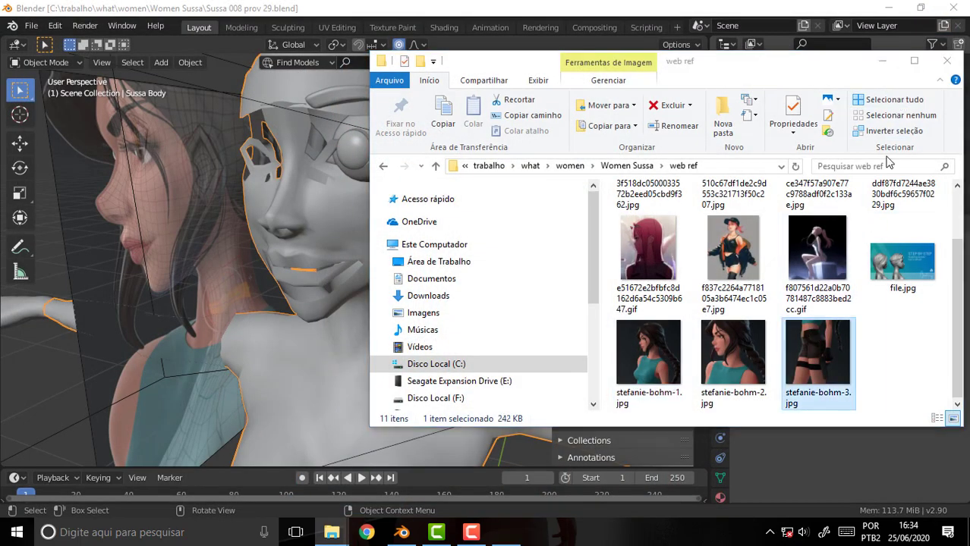
left_click(965, 16)
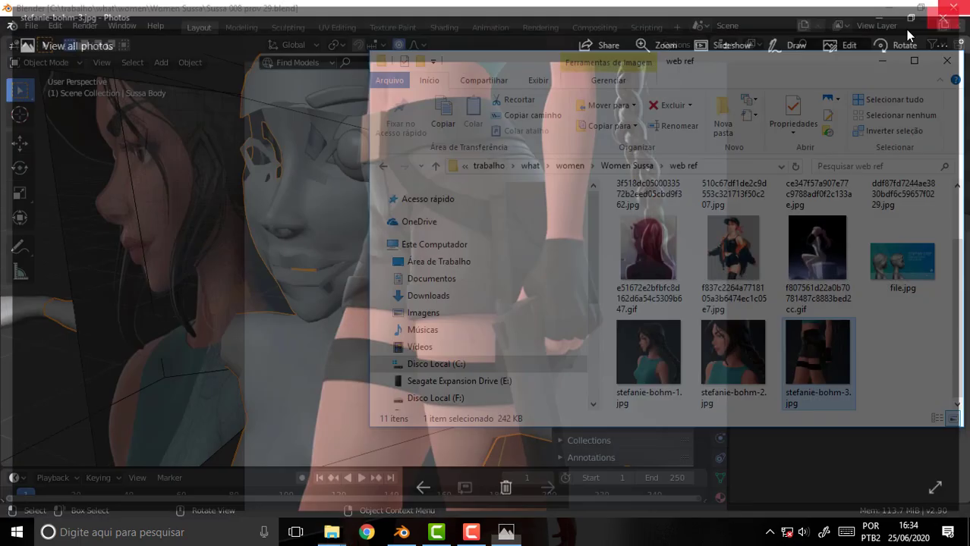
left_click(585, 13)
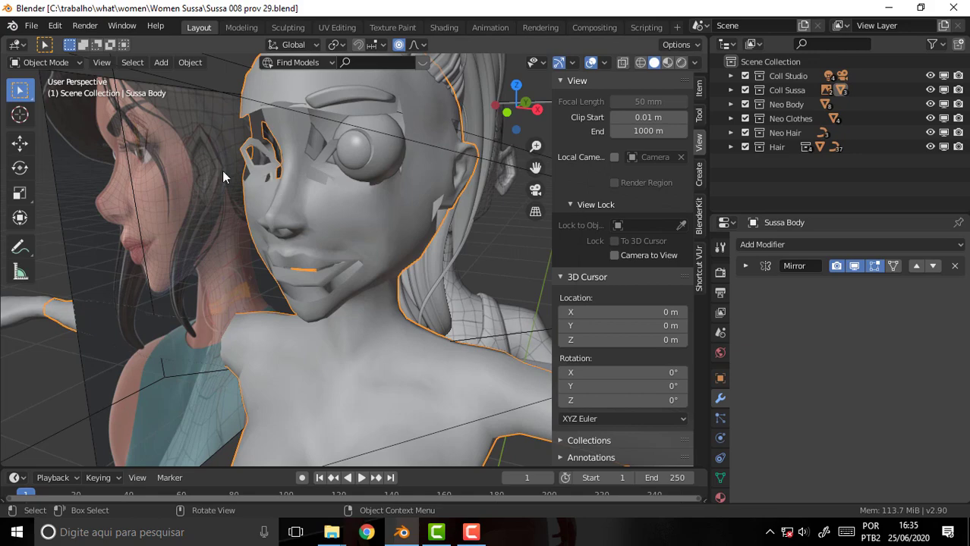
mouse_move(403, 207)
middle_mouse_down()
mouse_move(338, 199)
mouse_move(514, 210)
mouse_move(403, 199)
mouse_move(381, 182)
mouse_move(362, 243)
mouse_move(281, 244)
mouse_move(521, 273)
middle_mouse_up()
scroll(450, 203, "up", 2)
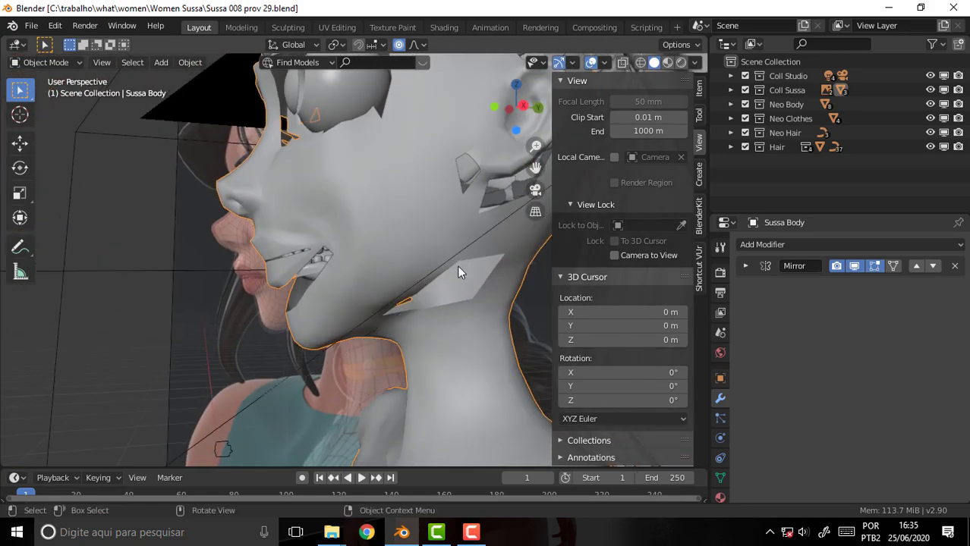
mouse_move(458, 271)
middle_mouse_down()
mouse_move(483, 224)
mouse_move(541, 247)
mouse_move(457, 206)
middle_mouse_up()
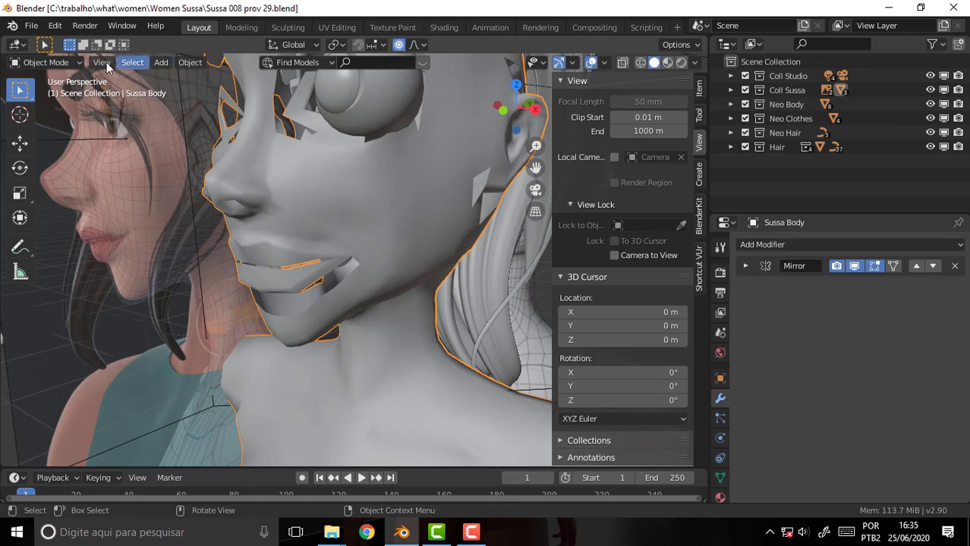
- Put the body mesh into Edit Mode and orbit around the head and neck
left_click(41, 62)
left_click(34, 79)
middle_click_drag(454, 203, 360, 182)
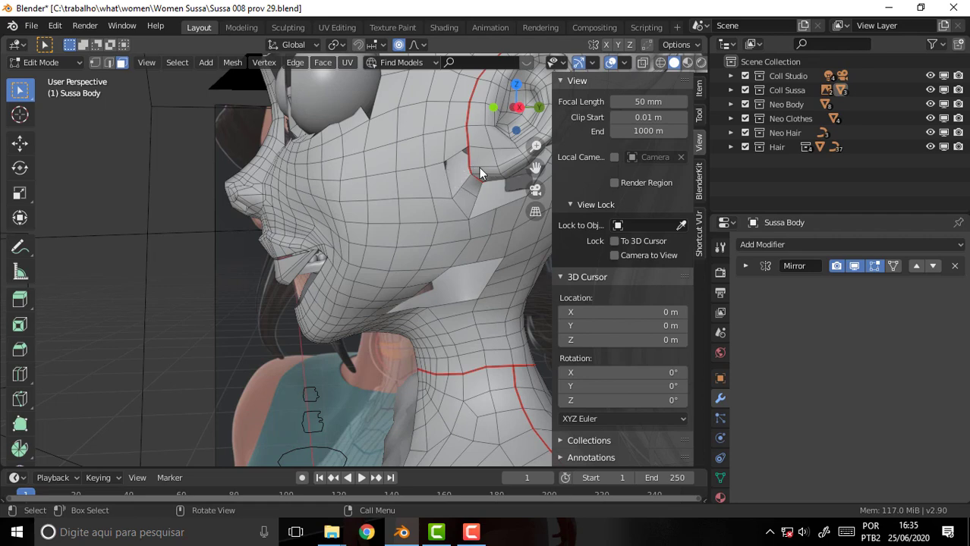
mouse_move(454, 225)
middle_mouse_down()
mouse_move(432, 211)
mouse_move(470, 198)
mouse_move(459, 224)
middle_mouse_up()
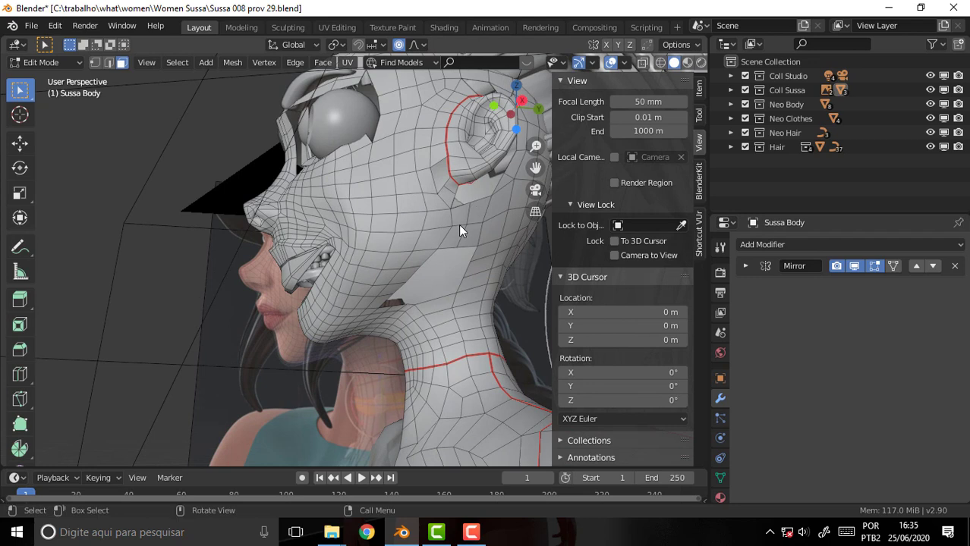
- Load the recent file Sussa 008 prov 30.blend without saving current changes
left_click(32, 27)
mouse_move(64, 70)
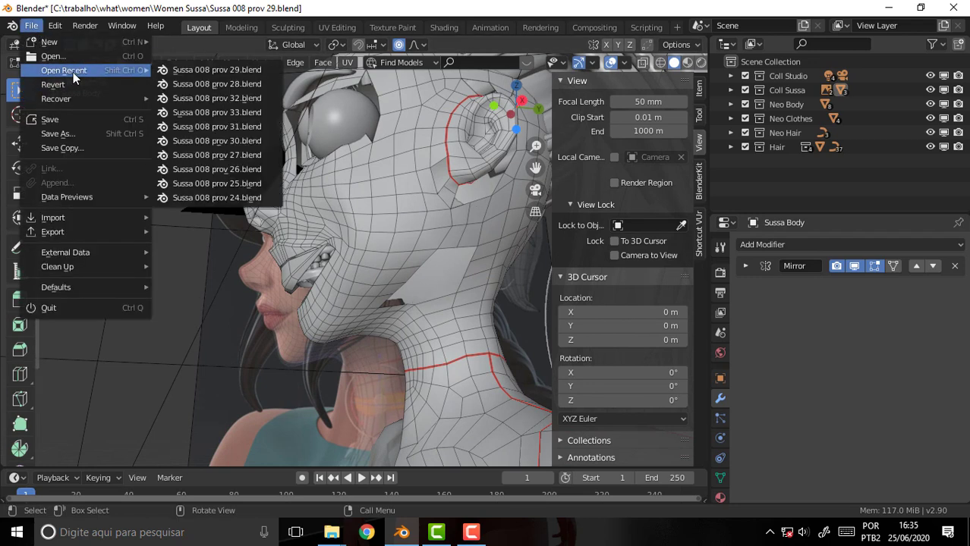
left_click(247, 140)
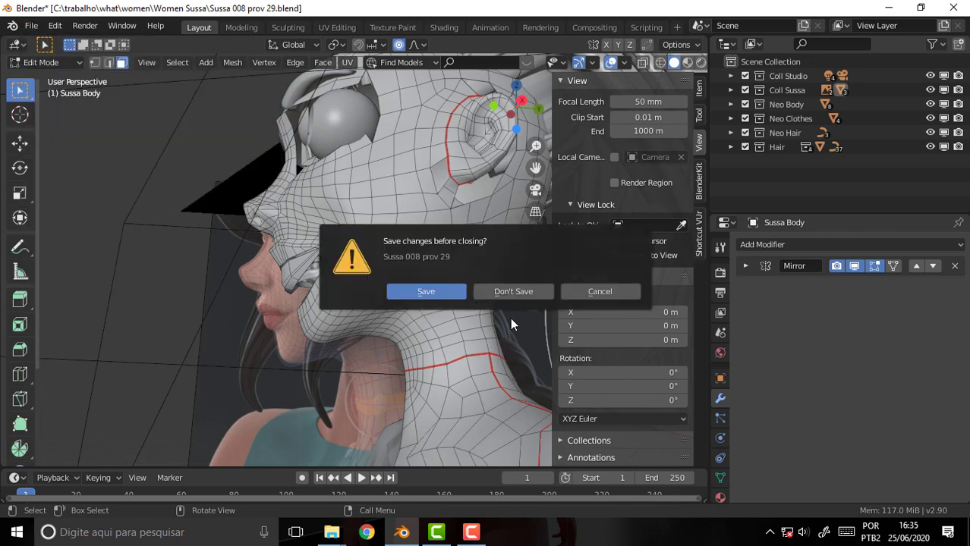
left_click(514, 294)
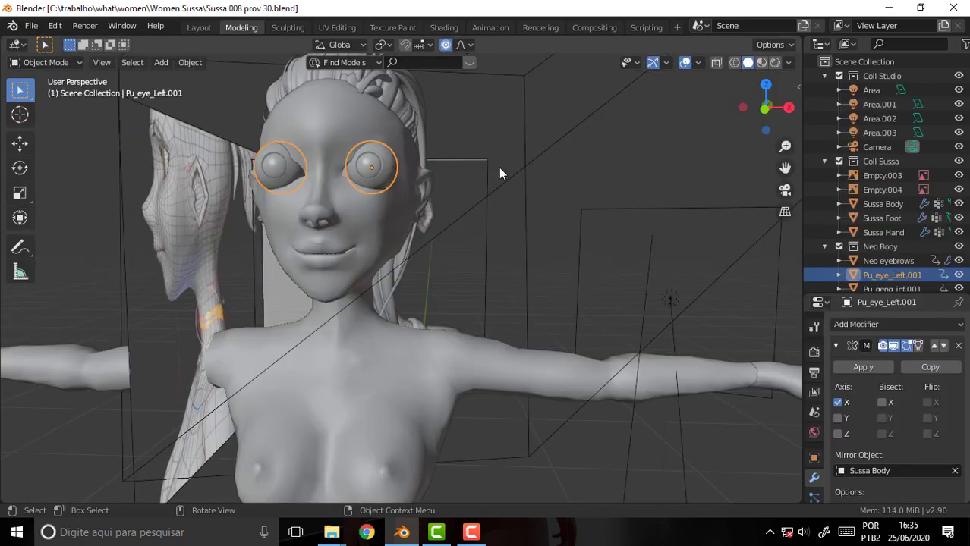
middle_click_drag(499, 167, 497, 175)
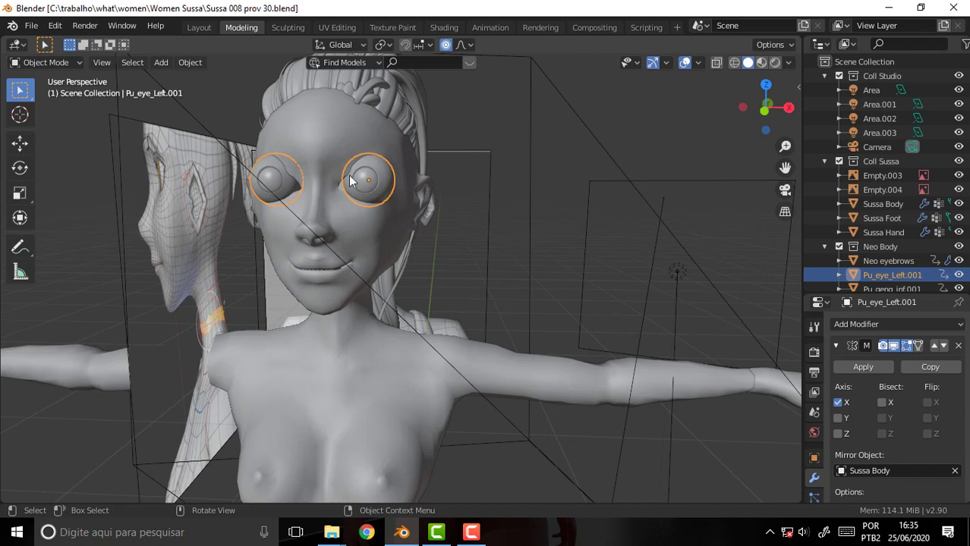
scroll(479, 174, "down", 3)
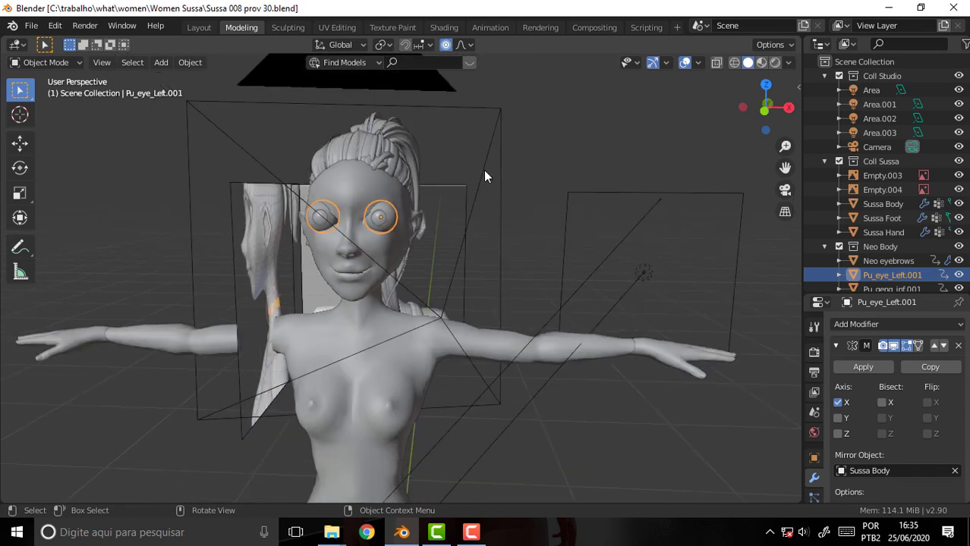
left_click(199, 27)
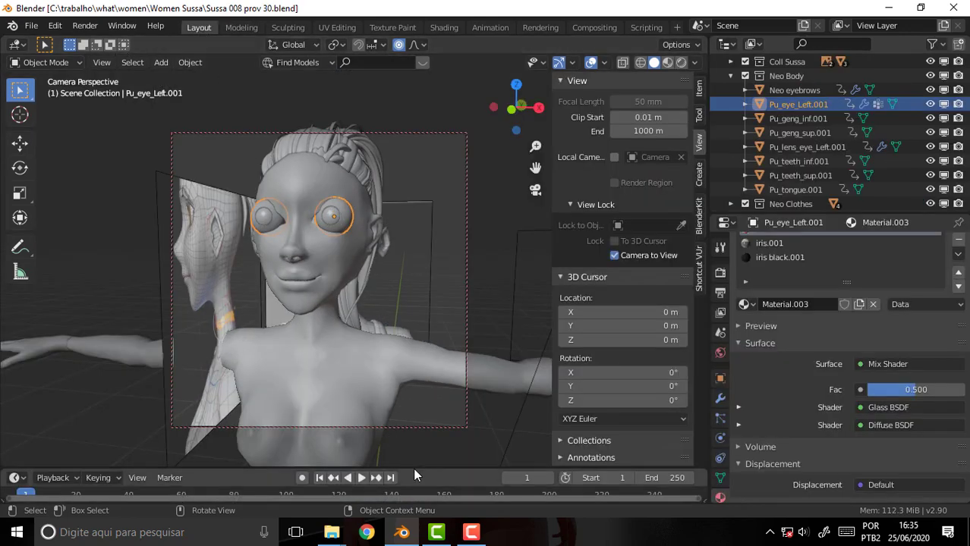
left_click_drag(412, 468, 412, 375)
left_click(6, 414)
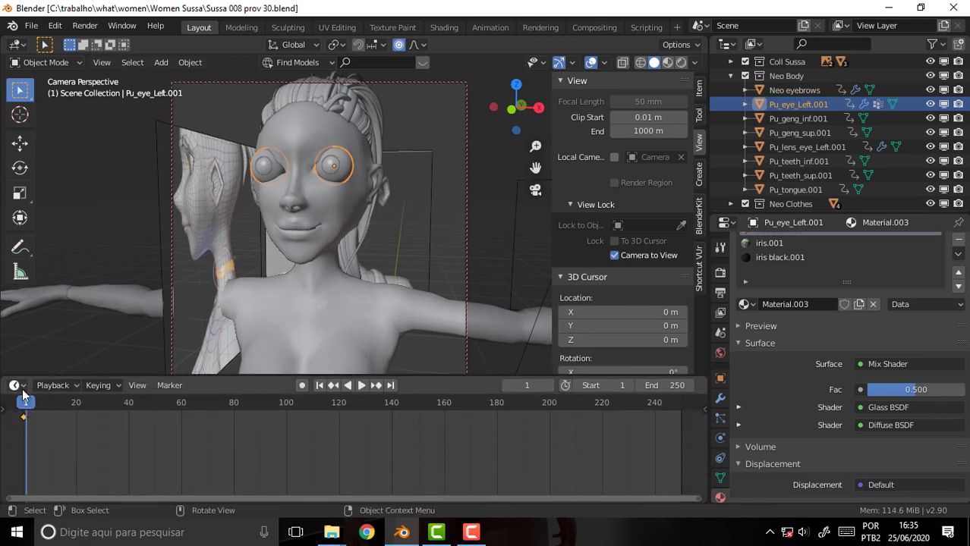
key("space")
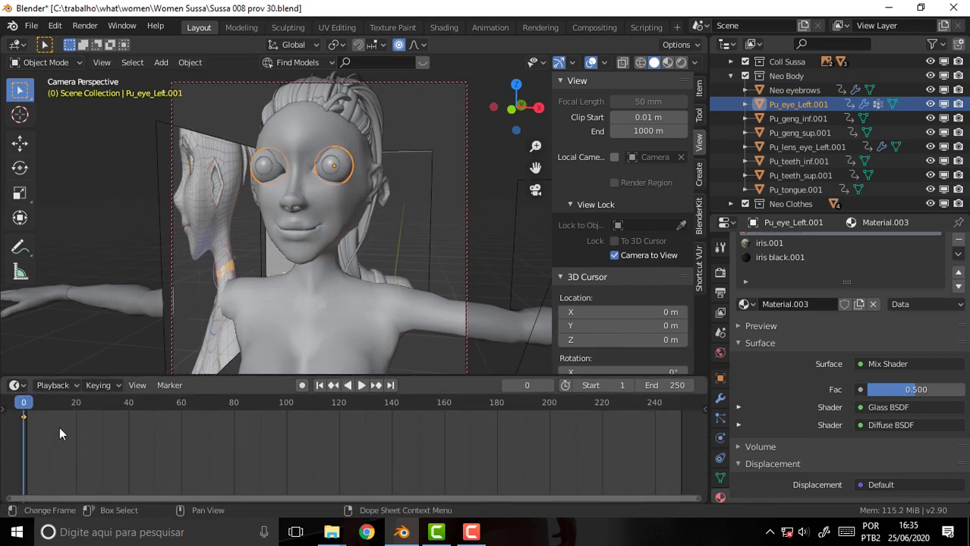
key("x")
left_click(113, 408)
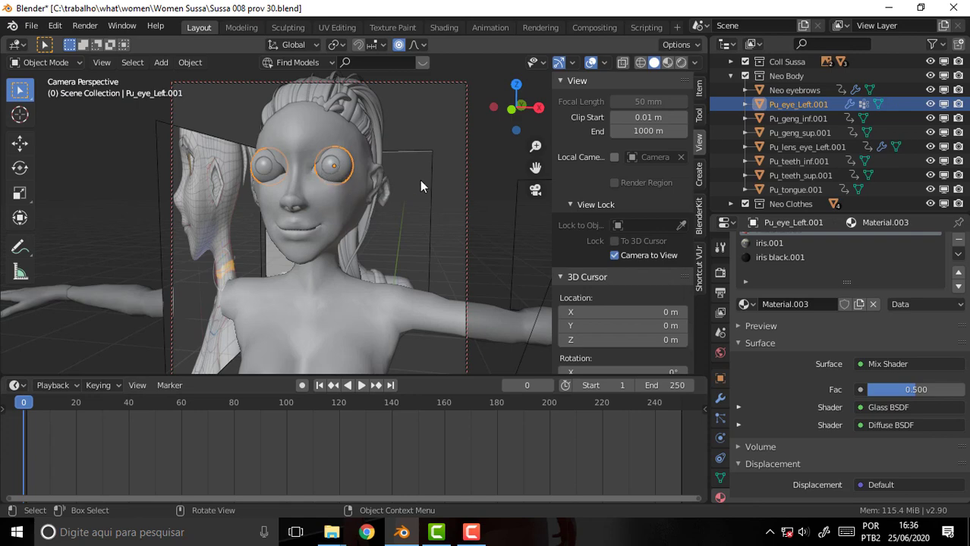
middle_click_drag(420, 180, 489, 194)
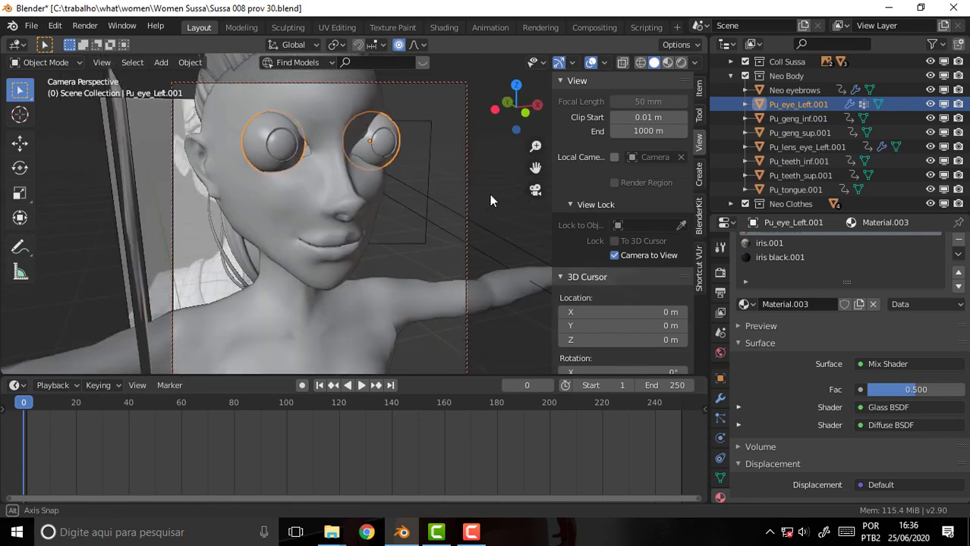
scroll(490, 194, "up", 3)
mouse_move(535, 167)
left_mouse_down()
mouse_move(162, 91)
mouse_move(467, 174)
left_mouse_up()
mouse_move(468, 174)
middle_mouse_down()
mouse_move(323, 142)
mouse_move(458, 144)
middle_mouse_up()
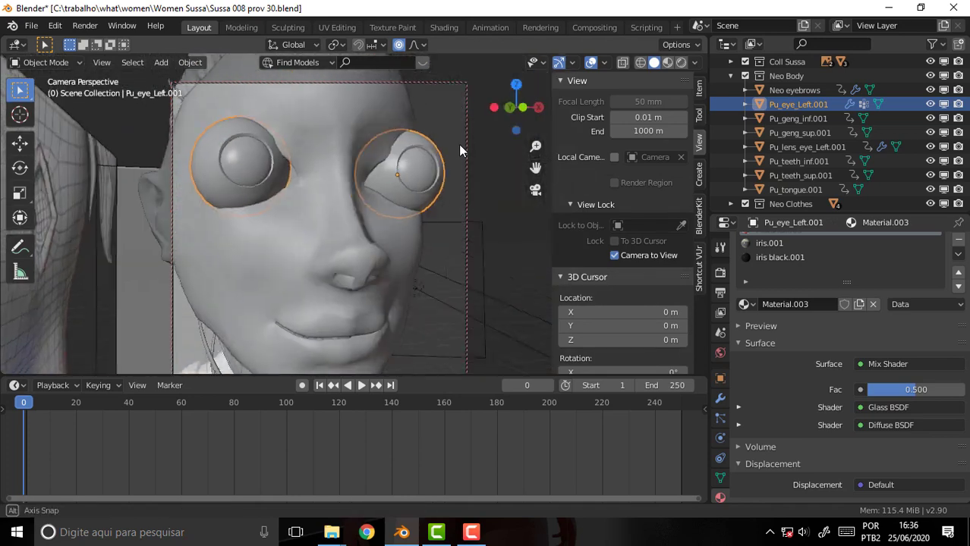
mouse_move(412, 188)
middle_mouse_down()
mouse_move(310, 191)
mouse_move(221, 246)
middle_mouse_up()
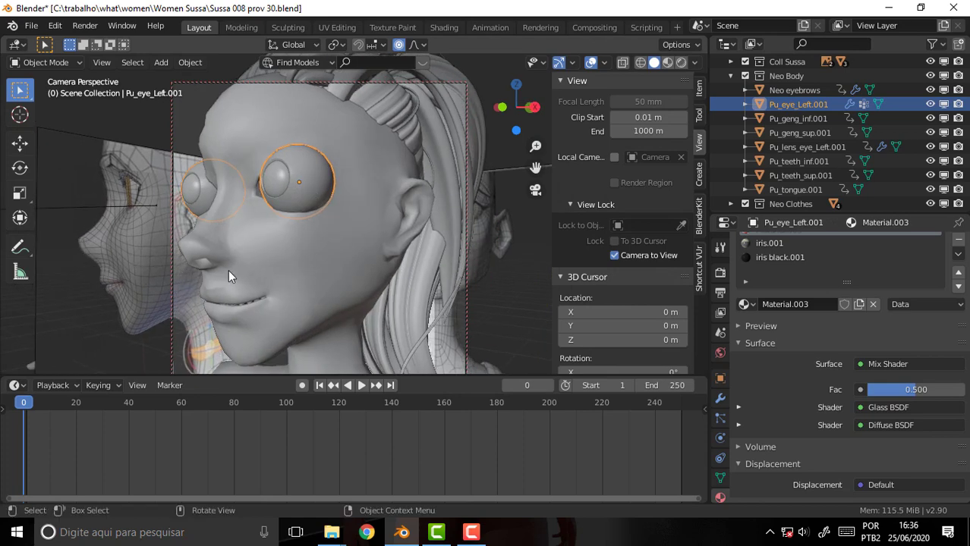
mouse_move(243, 257)
middle_mouse_down()
mouse_move(372, 231)
mouse_move(377, 239)
mouse_move(336, 243)
middle_mouse_up()
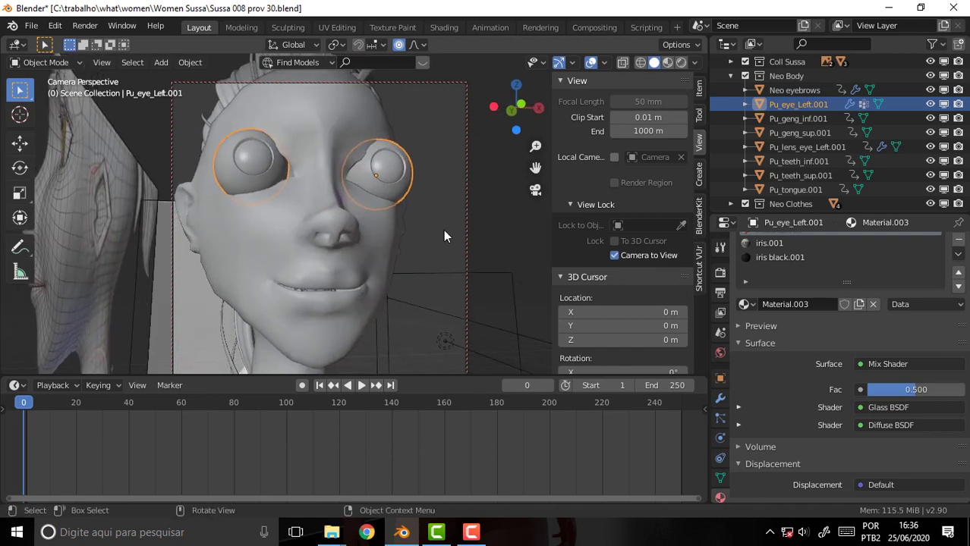
mouse_move(443, 237)
middle_mouse_down()
mouse_move(377, 226)
mouse_move(285, 243)
mouse_move(218, 233)
mouse_move(256, 240)
mouse_move(189, 261)
middle_mouse_up()
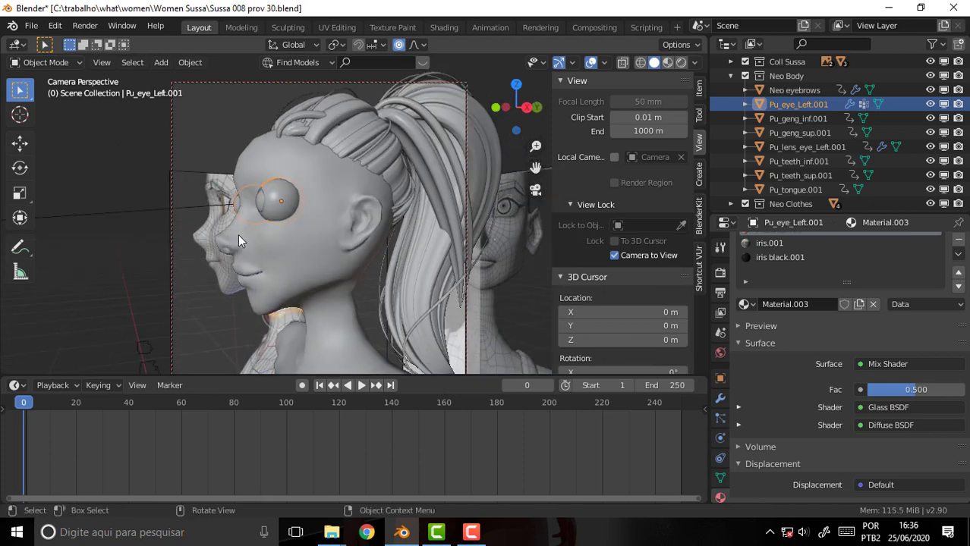
mouse_move(315, 245)
middle_mouse_down()
mouse_move(394, 240)
mouse_move(347, 240)
mouse_move(367, 232)
mouse_move(285, 251)
middle_mouse_up()
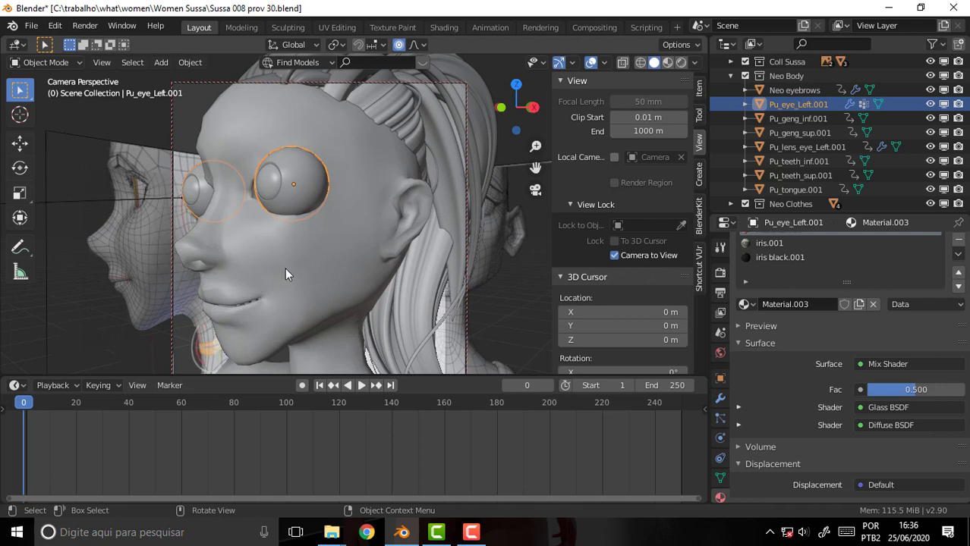
- Toggle the eye mesh into Edit Mode and back to Object Mode
left_click(54, 66)
left_click(54, 95)
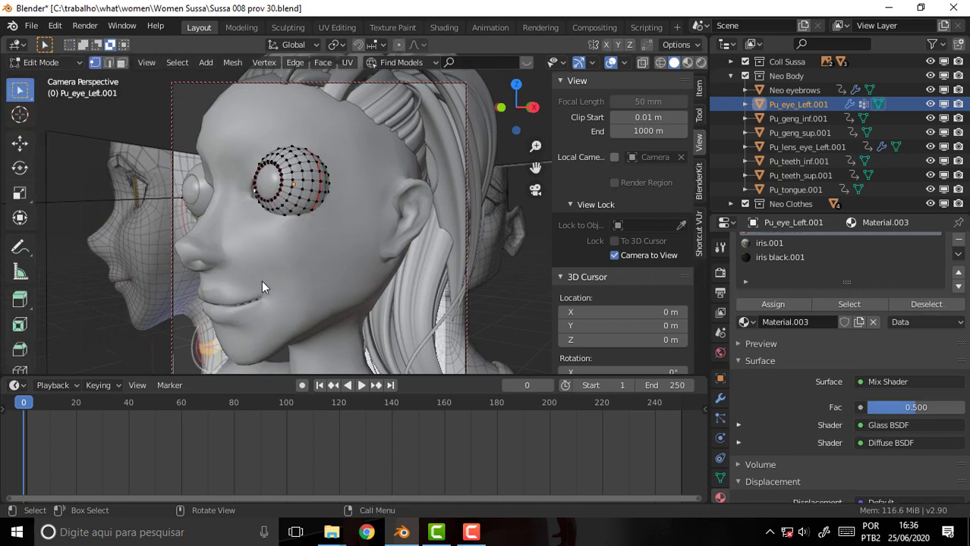
left_click(58, 64)
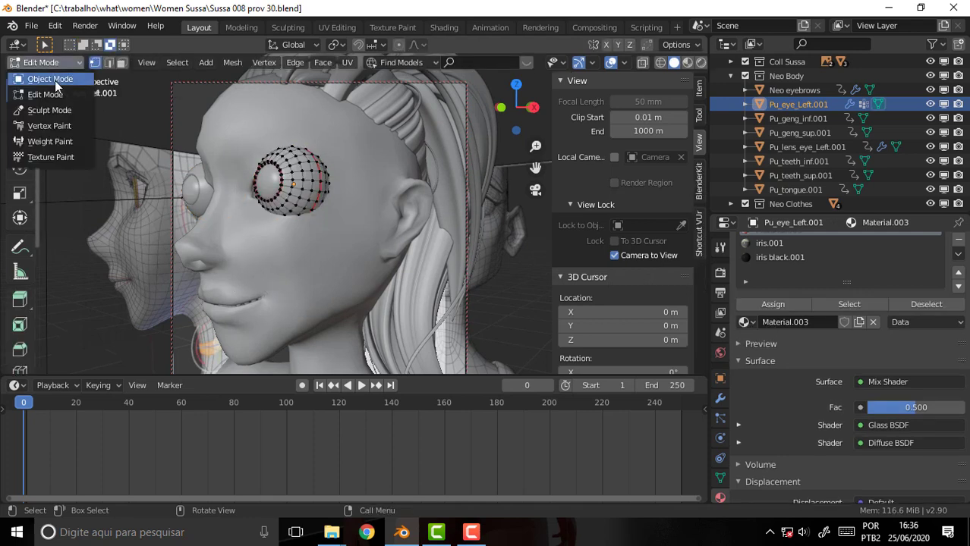
left_click(55, 79)
- Put the Sussa Body head mesh into Edit Mode and orbit to a front view
left_click(215, 202)
left_click(60, 64)
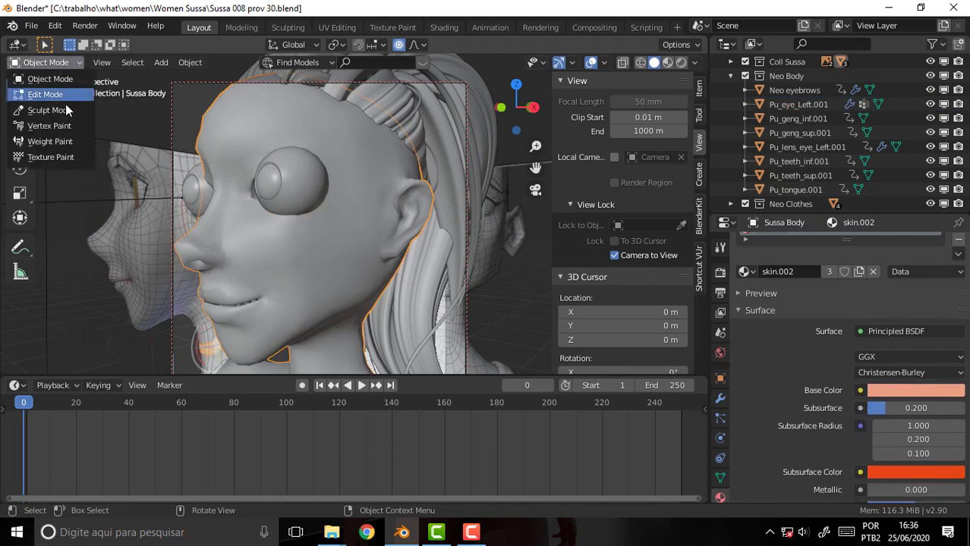
left_click(62, 95)
scroll(275, 289, "up", 2)
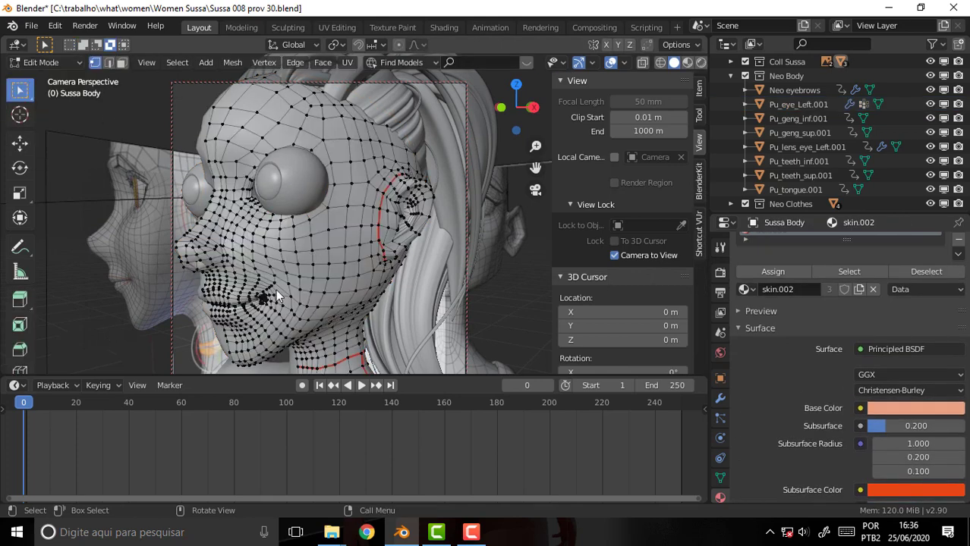
scroll(275, 289, "up", 4)
middle_click_drag(532, 167, 486, 188)
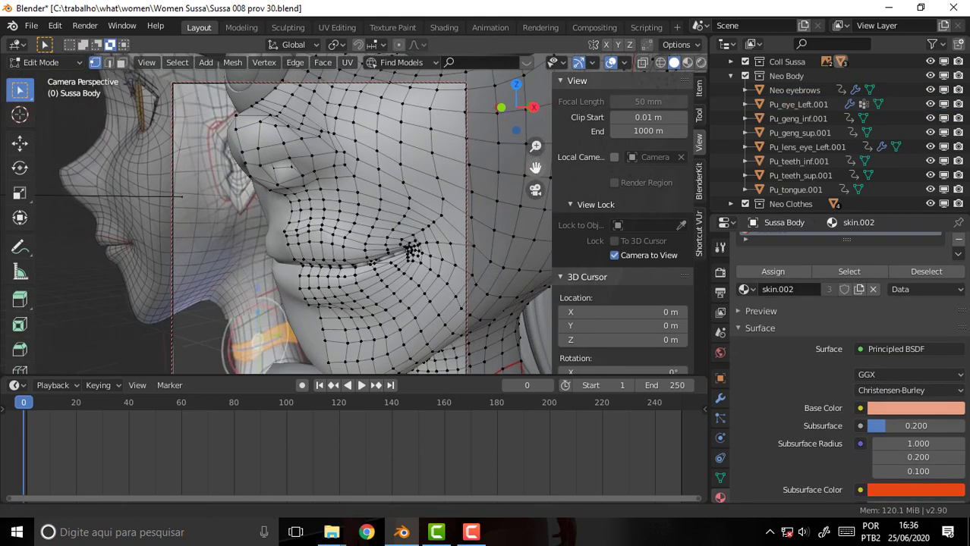
mouse_move(372, 236)
middle_mouse_down()
mouse_move(442, 240)
mouse_move(415, 242)
mouse_move(386, 274)
mouse_move(419, 267)
mouse_move(363, 273)
middle_mouse_up()
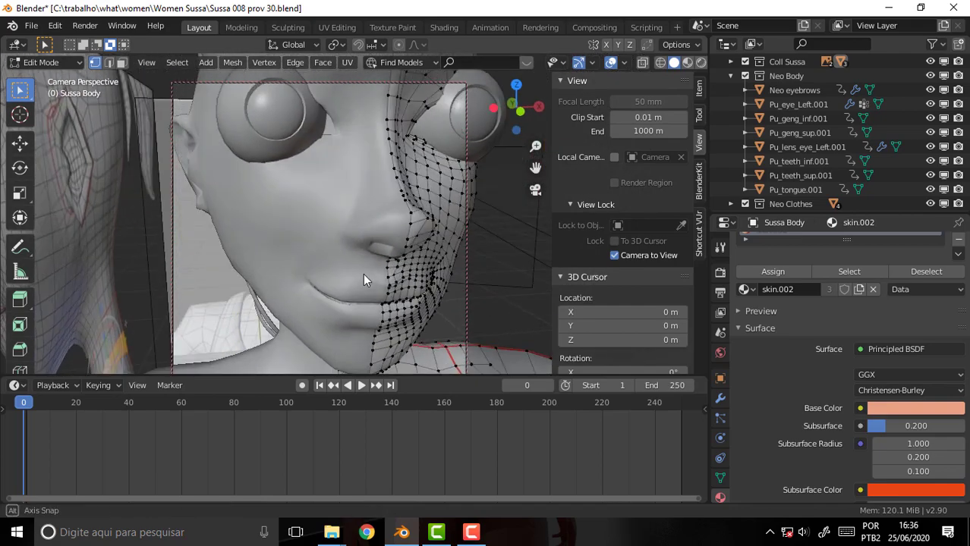
scroll(363, 274, "down", 1)
scroll(377, 247, "down", 3)
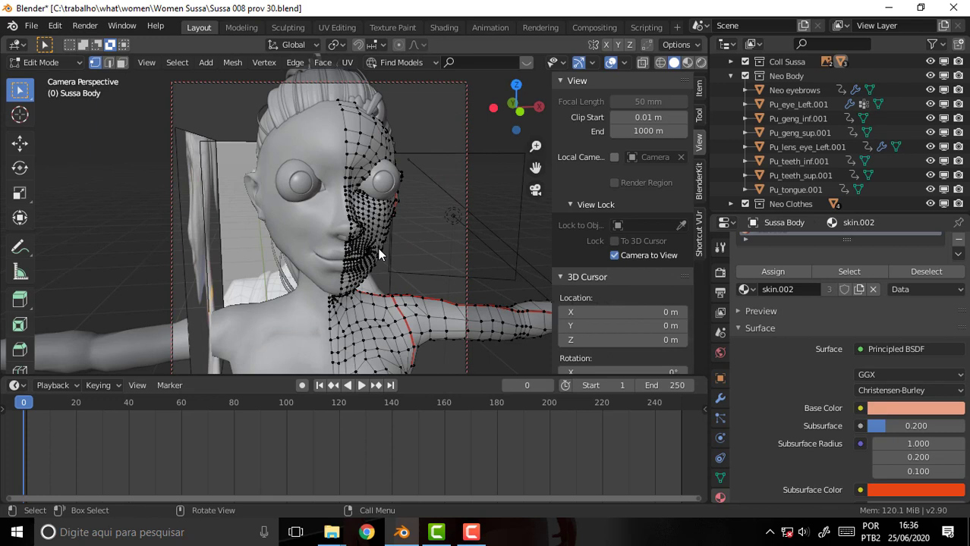
- Load the recent file Sussa 008 prov 31.blend, choosing Don't Save
left_click(31, 26)
mouse_move(64, 69)
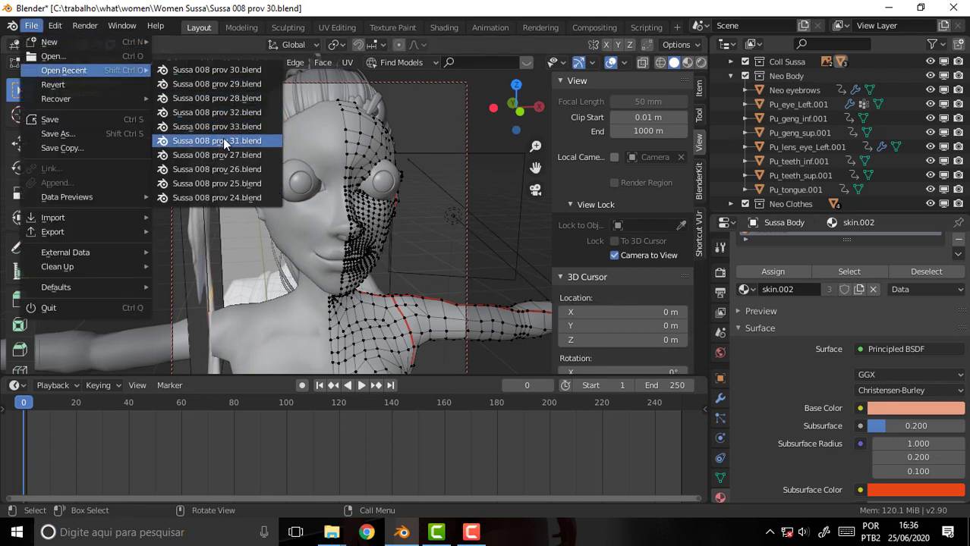
left_click(223, 140)
left_click(512, 291)
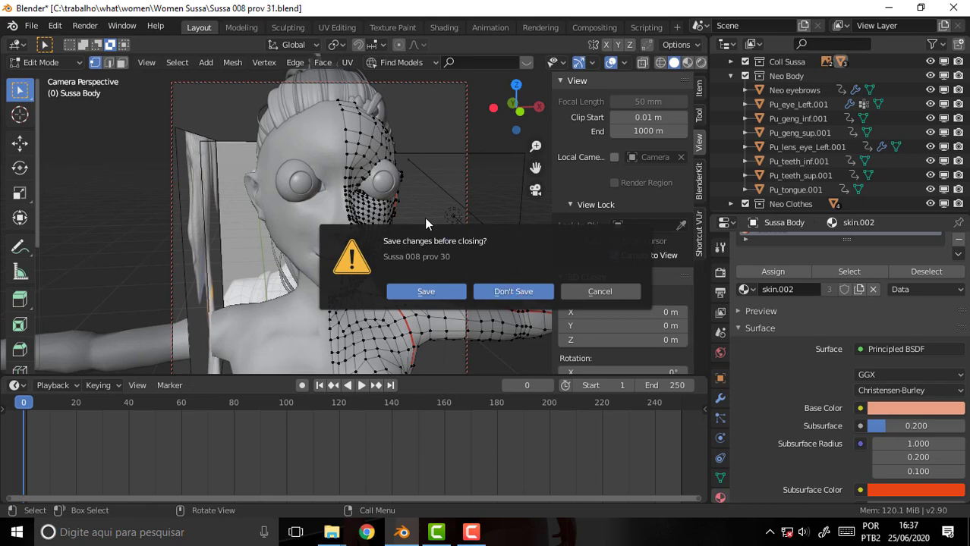
scroll(423, 207, "up", 3)
scroll(448, 205, "up", 3)
- Select the front-face reference image, then undo and redo the latest changes
scroll(456, 212, "down", 2)
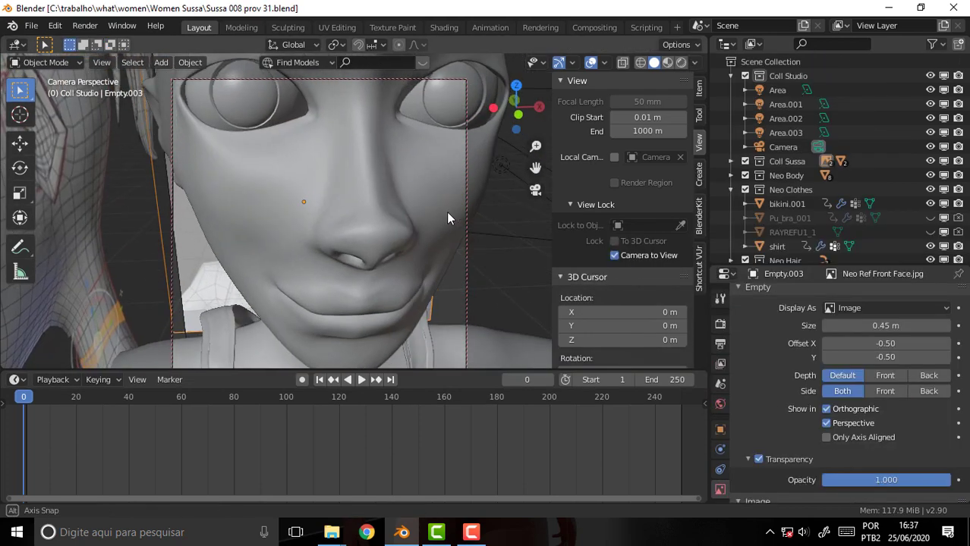
scroll(437, 216, "down", 3)
left_click(424, 217)
scroll(425, 218, "up", 2)
key("Escape")
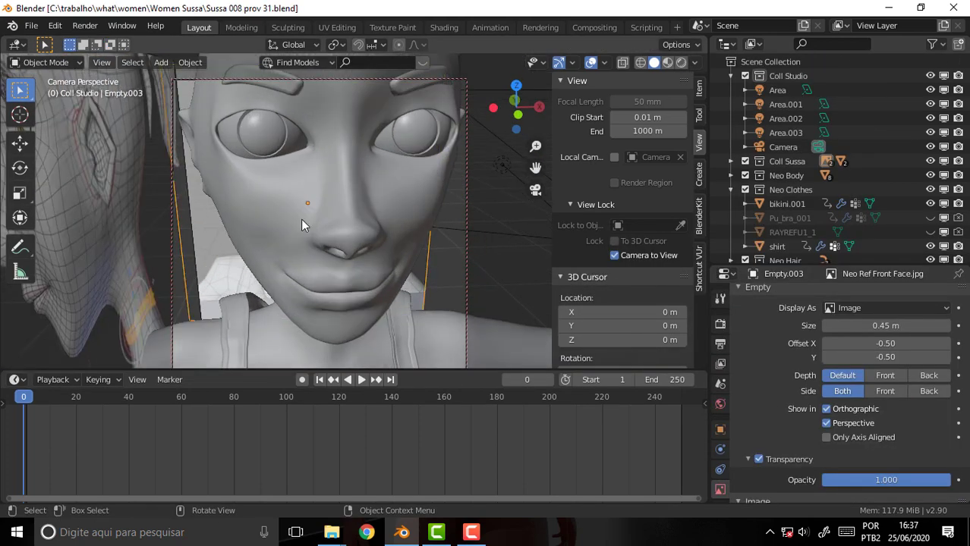
scroll(384, 212, "down", 3)
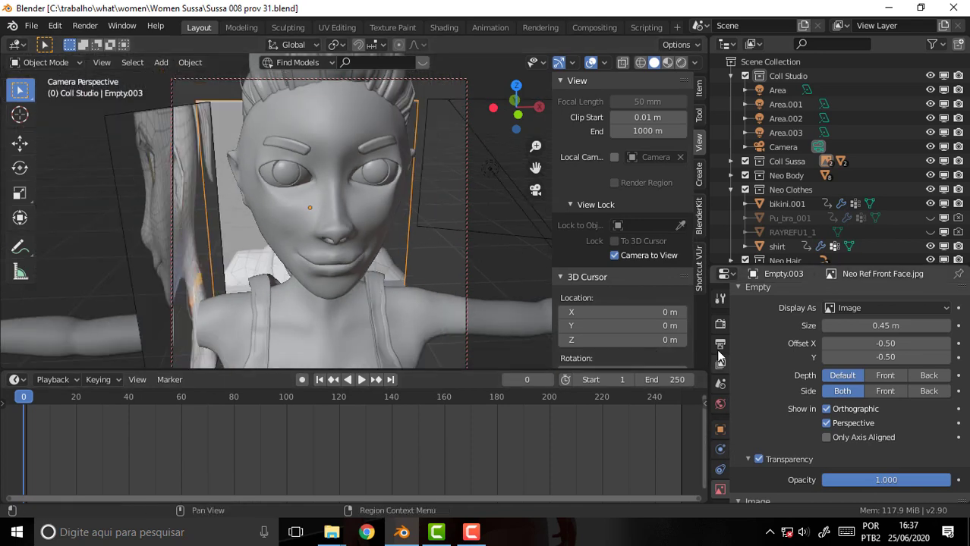
key("ctrl+z")
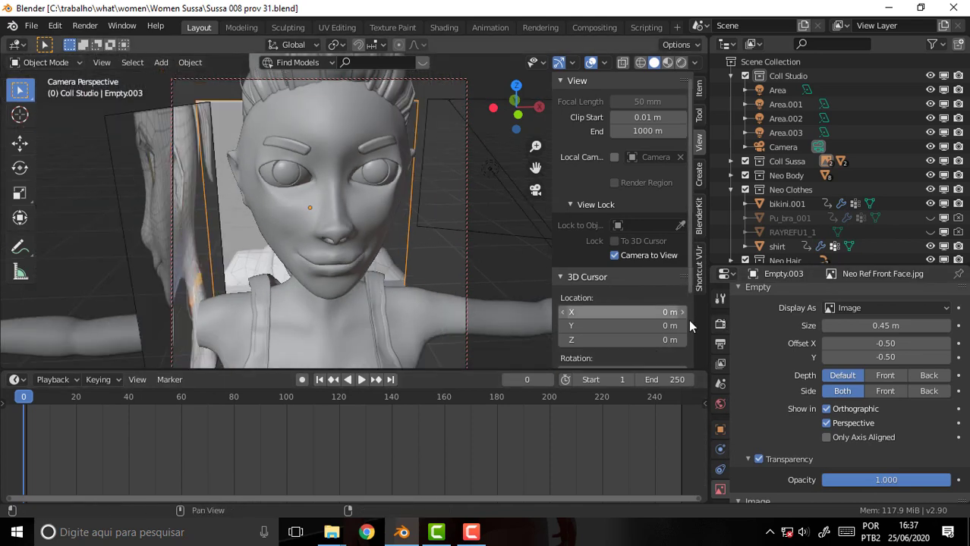
key("ctrl+shift+z")
key("ctrl+z")
key("ctrl+shift+z")
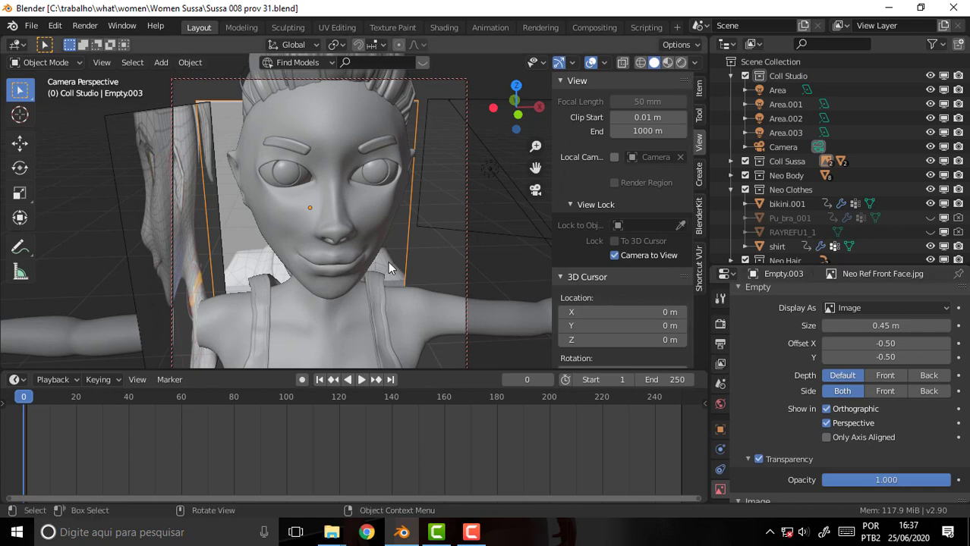
- Select Sussa Body, show its Mirror and Subdivision modifiers, and orbit around the face
left_click(354, 216)
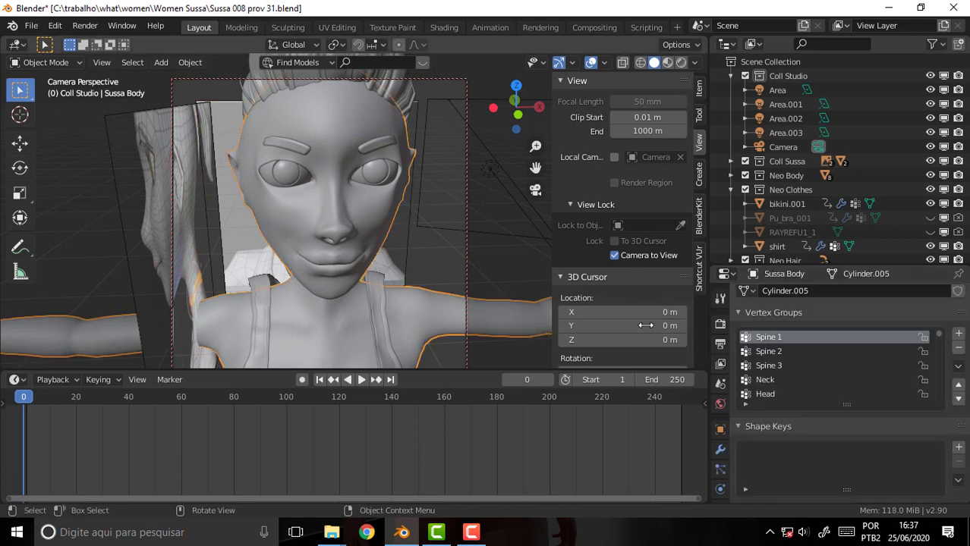
left_click(720, 451)
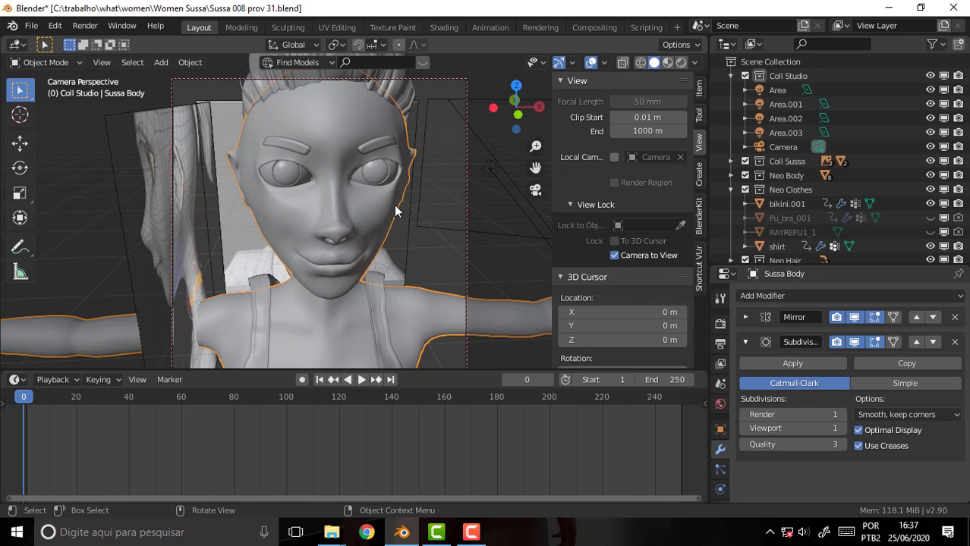
middle_click_drag(394, 203, 355, 197)
mouse_move(323, 183)
middle_mouse_down()
mouse_move(348, 179)
mouse_move(315, 167)
middle_mouse_up()
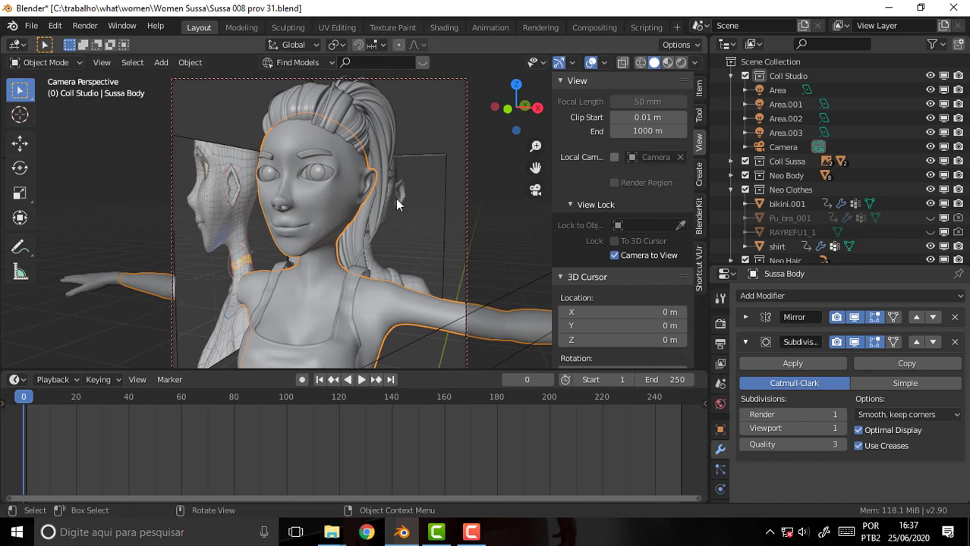
scroll(395, 199, "up", 3)
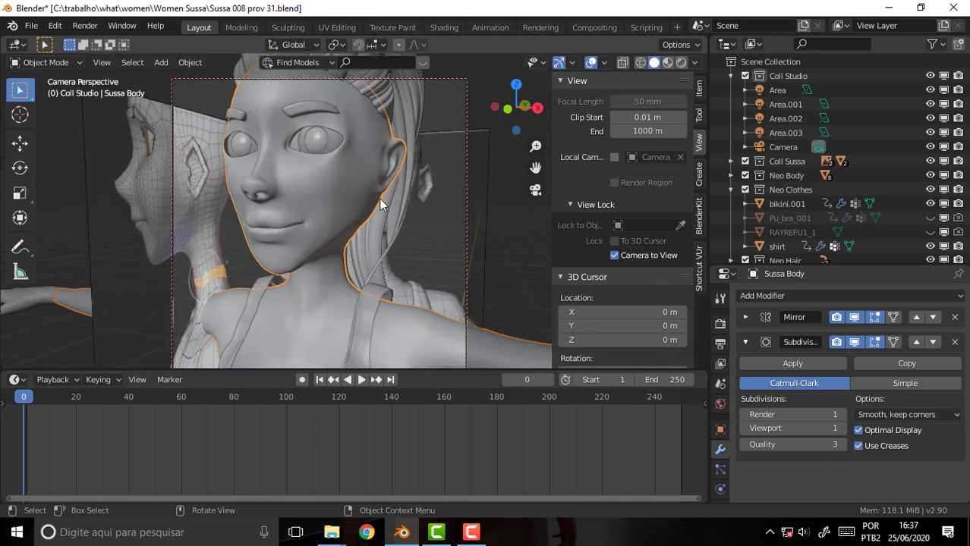
mouse_move(380, 203)
middle_mouse_down()
mouse_move(314, 217)
mouse_move(422, 221)
mouse_move(399, 162)
middle_mouse_up()
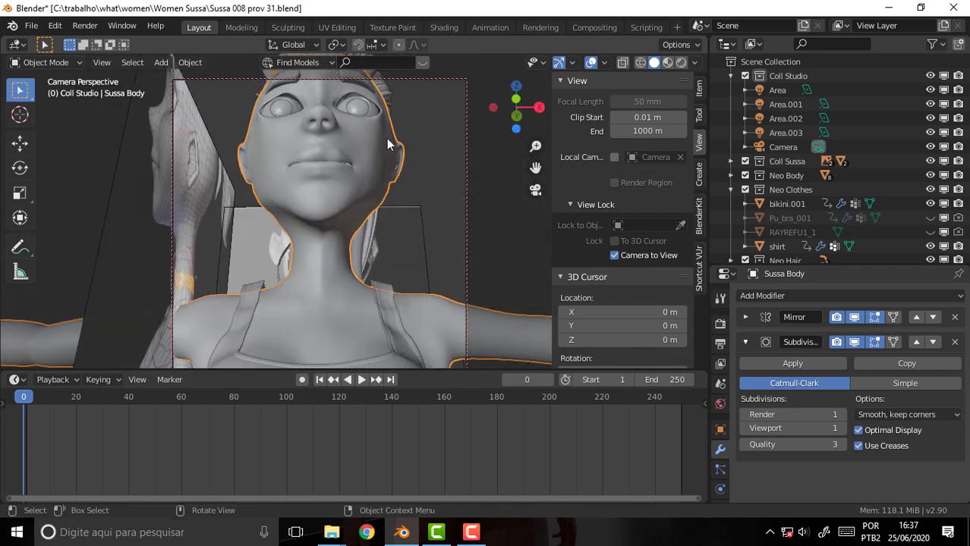
mouse_move(399, 119)
middle_mouse_down()
mouse_move(390, 216)
mouse_move(311, 261)
middle_mouse_up()
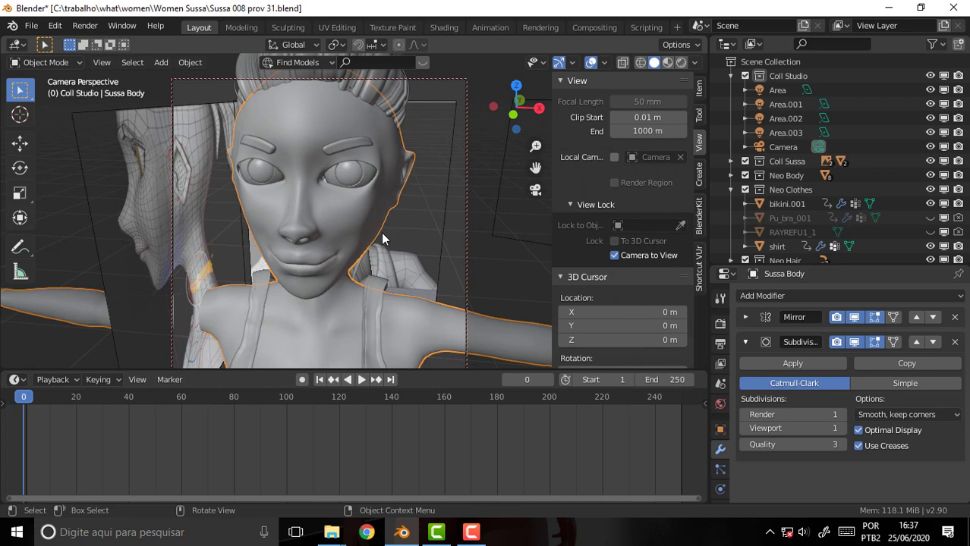
mouse_move(380, 232)
middle_mouse_down()
mouse_move(300, 218)
mouse_move(385, 216)
mouse_move(326, 181)
mouse_move(423, 212)
mouse_move(414, 221)
middle_mouse_up()
scroll(413, 221, "up", 2)
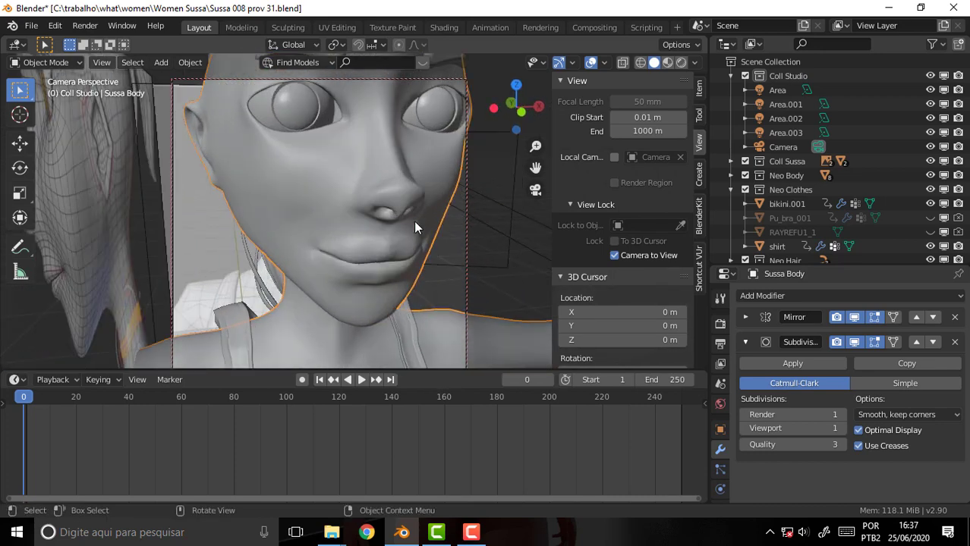
left_click_drag(535, 167, 77, 77)
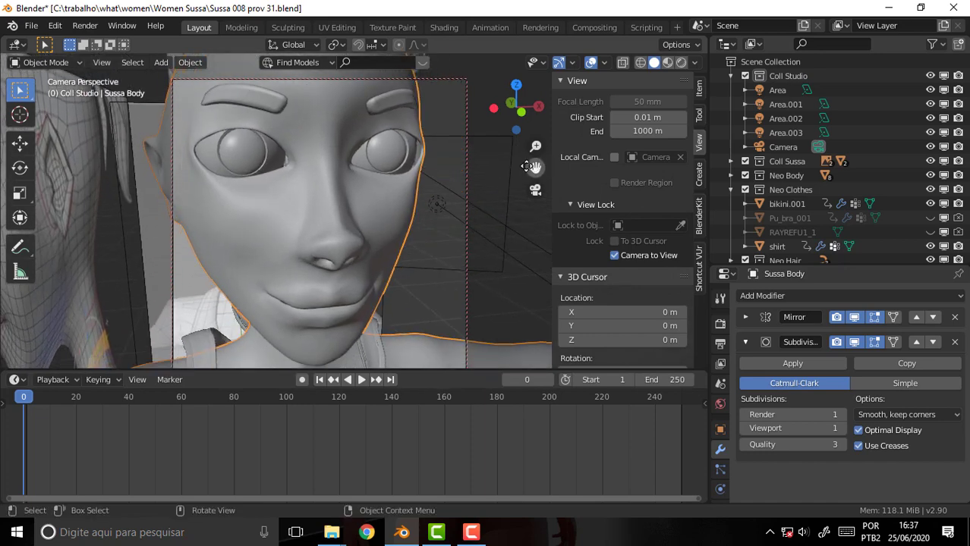
- Delete the Subdivision and Mirror modifiers, leaving the raw half mesh
left_click(955, 342)
left_click(955, 317)
mouse_move(390, 161)
middle_mouse_down()
mouse_move(488, 160)
mouse_move(433, 170)
middle_mouse_up()
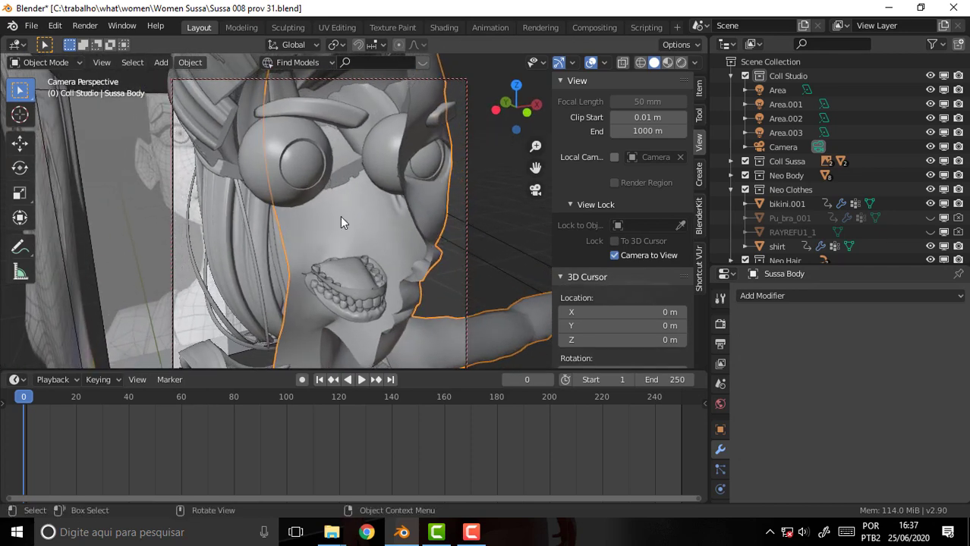
mouse_move(339, 215)
middle_mouse_down()
mouse_move(326, 200)
mouse_move(339, 205)
middle_mouse_up()
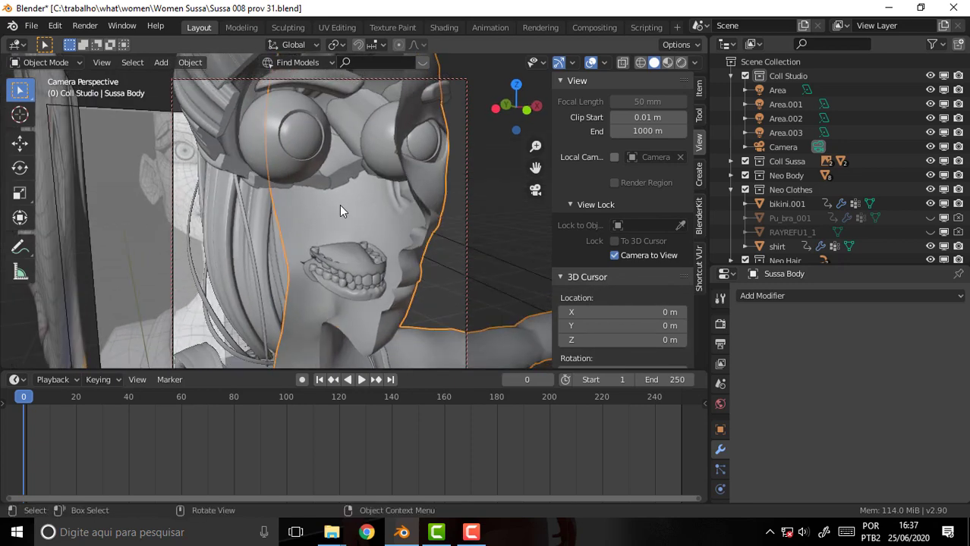
- Pan and zoom in close on the eye
left_click_drag(535, 167, 485, 170)
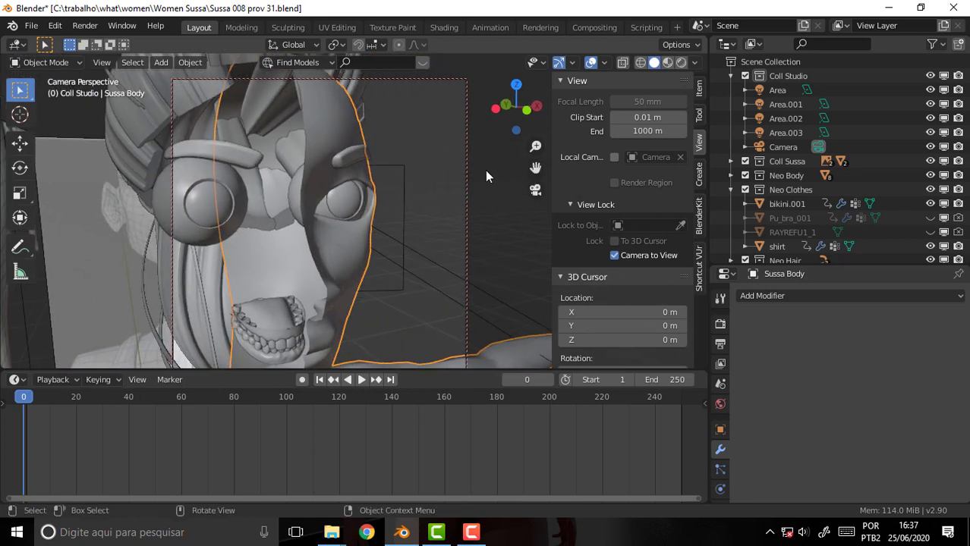
scroll(485, 170, "up", 3)
scroll(457, 173, "up", 3)
scroll(434, 174, "up", 2)
middle_click_drag(435, 174, 294, 152)
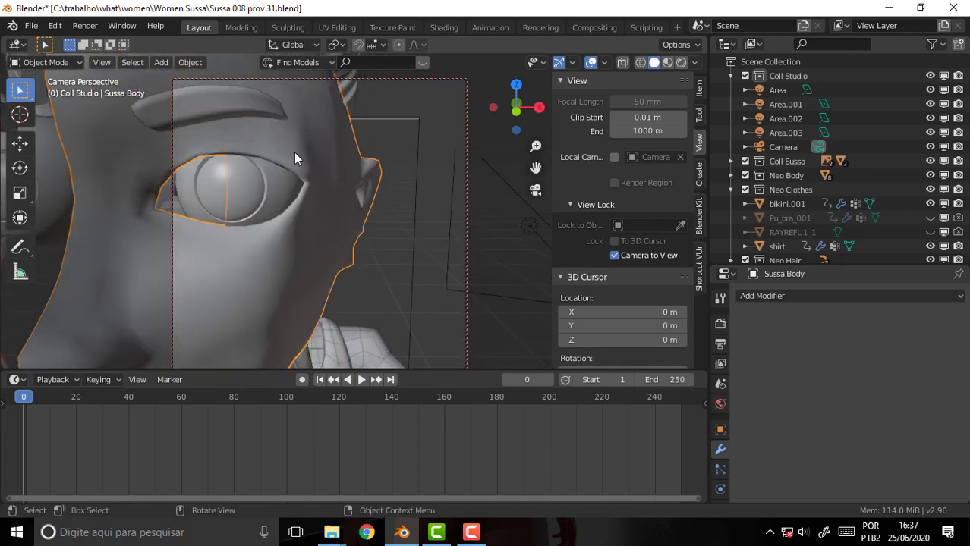
left_click(58, 63)
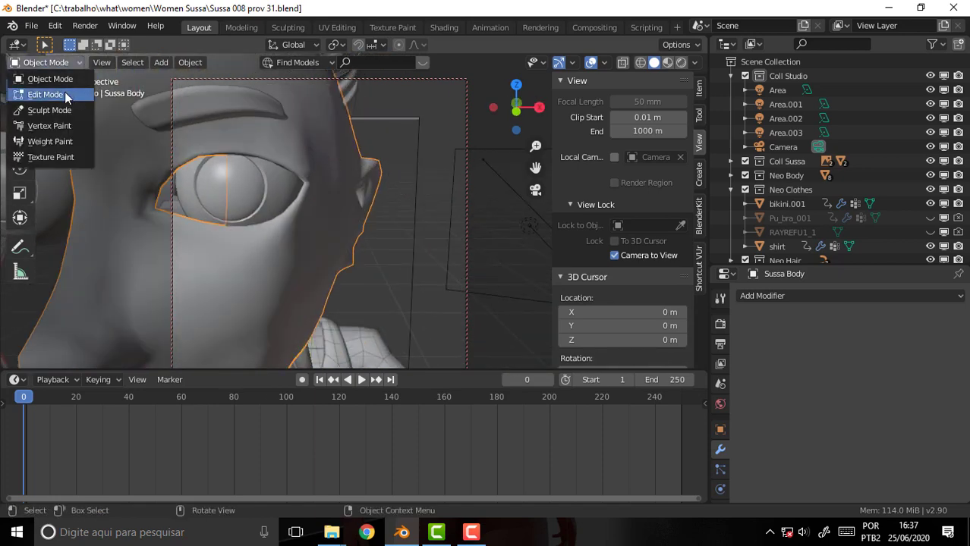
- In Edit Mode with face select, pick the upper eyelid edge
left_click(63, 94)
middle_click_drag(319, 159, 349, 141)
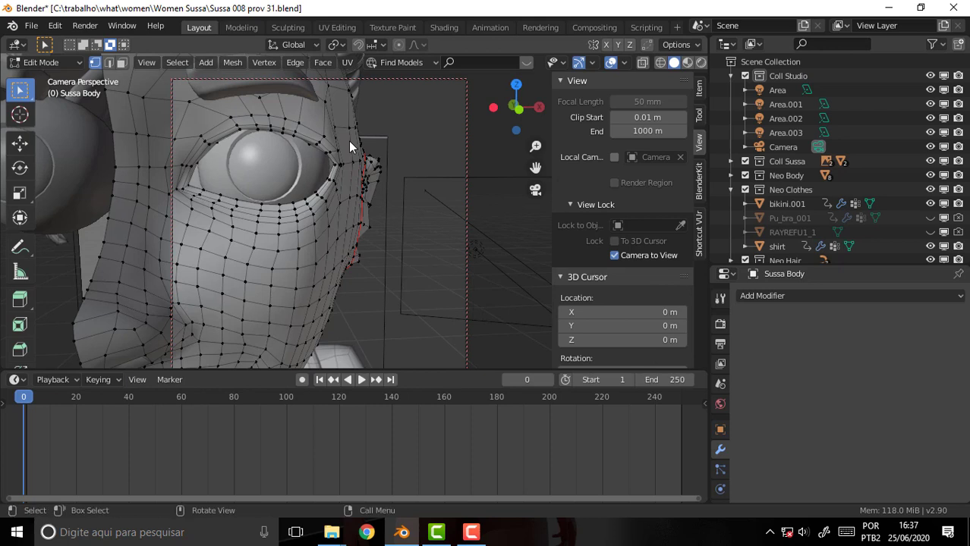
left_click(120, 63)
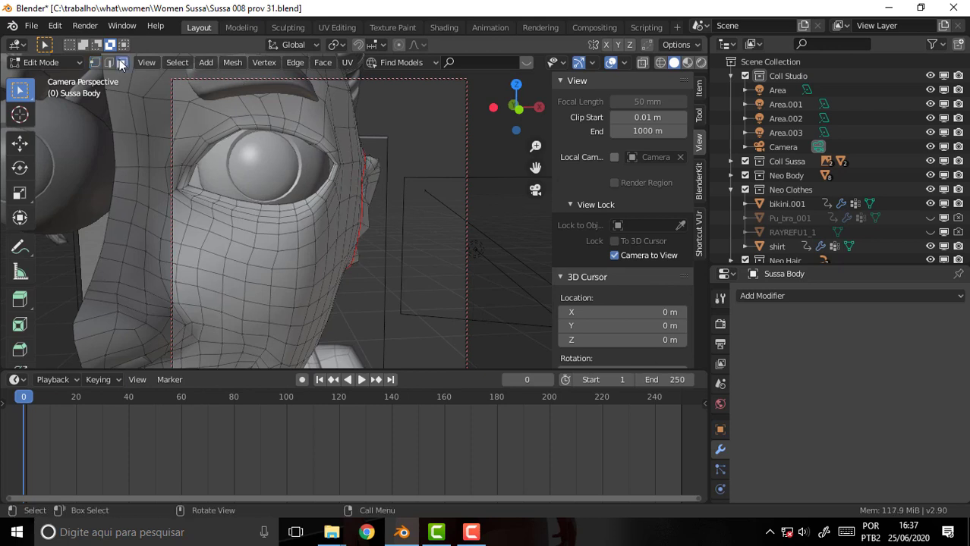
left_click(312, 139, "shift")
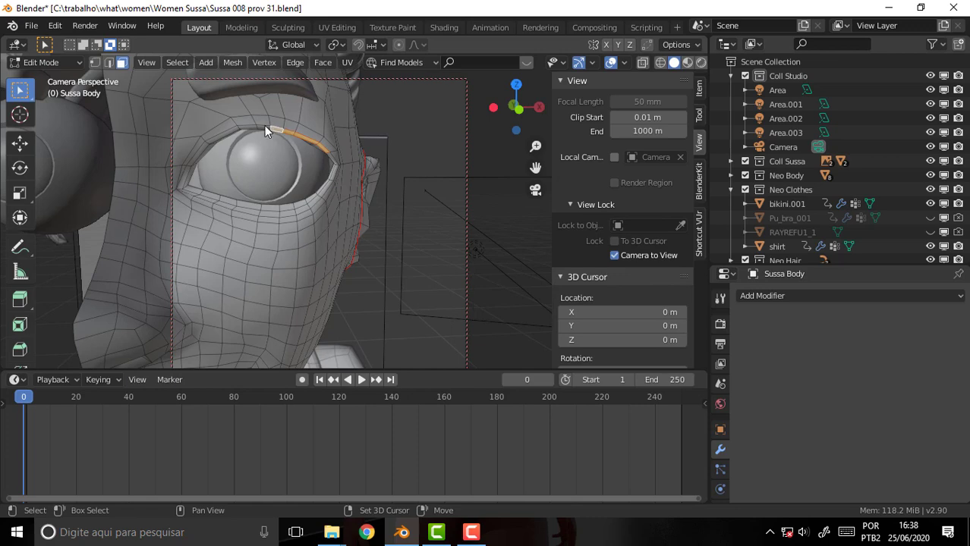
middle_click_drag(218, 135, 378, 154)
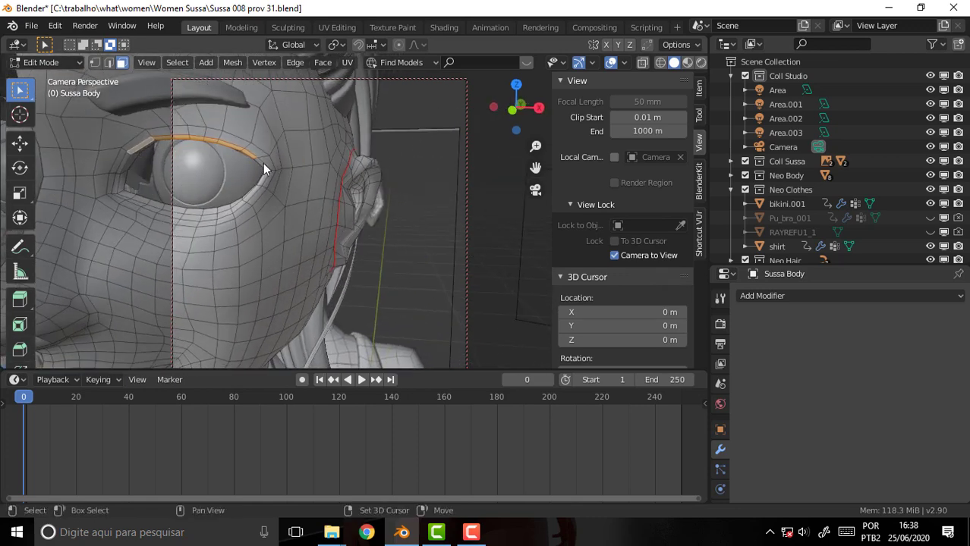
middle_click_drag(262, 165, 437, 179)
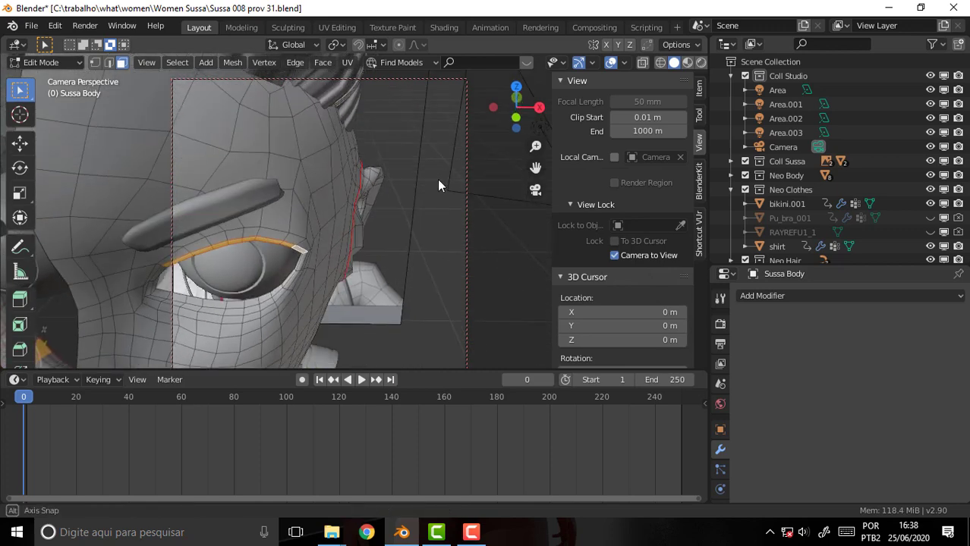
- Extrude the eyelid edge inward along the Y axis
key("g")
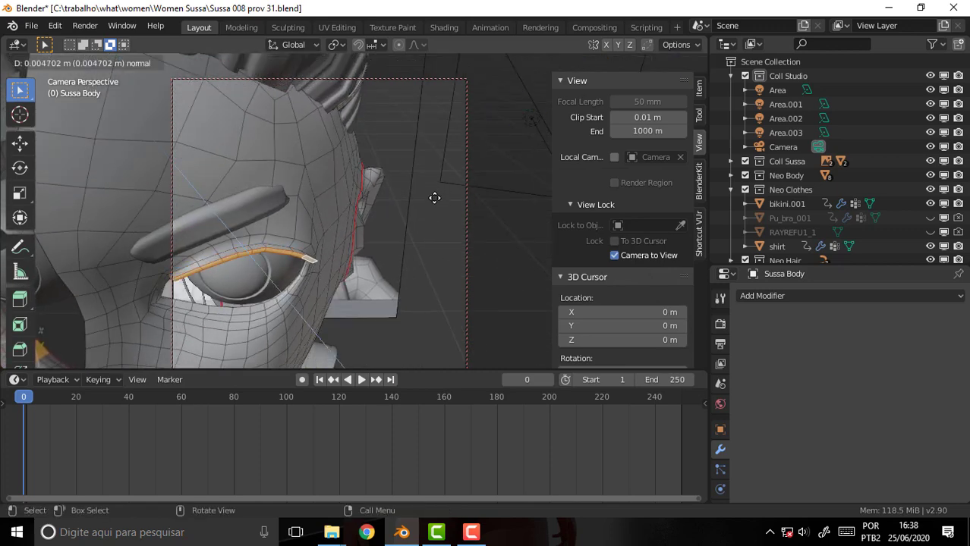
key("y")
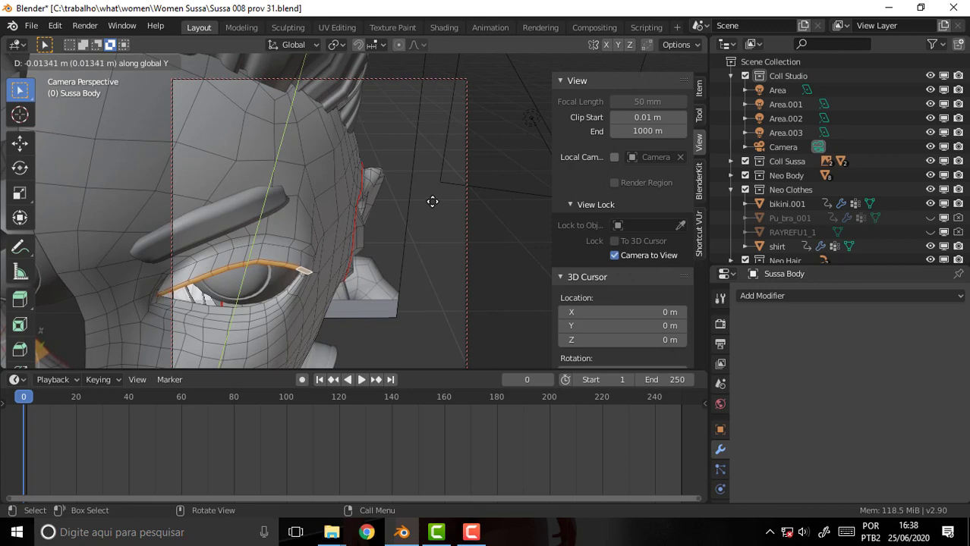
left_click(432, 202)
mouse_move(431, 201)
middle_mouse_down()
mouse_move(406, 120)
mouse_move(448, 137)
mouse_move(454, 175)
mouse_move(463, 173)
mouse_move(451, 142)
mouse_move(381, 145)
mouse_move(311, 170)
mouse_move(522, 134)
middle_mouse_up()
mouse_move(534, 167)
middle_mouse_down()
mouse_move(331, 188)
mouse_move(361, 153)
mouse_move(301, 177)
mouse_move(411, 142)
middle_mouse_up()
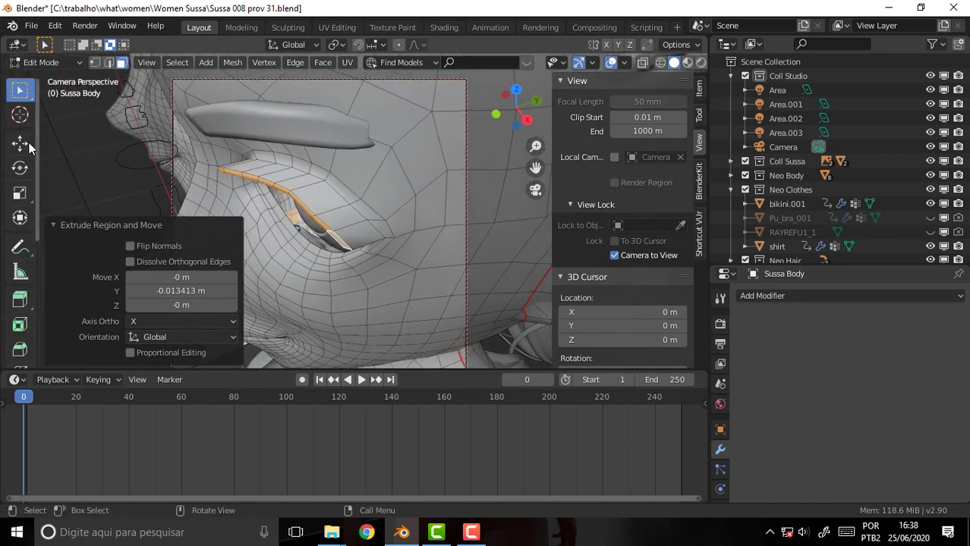
- Loop-cut across the new eyelid strip and slide the loop to factor 0.703
left_click_drag(37, 138, 37, 232)
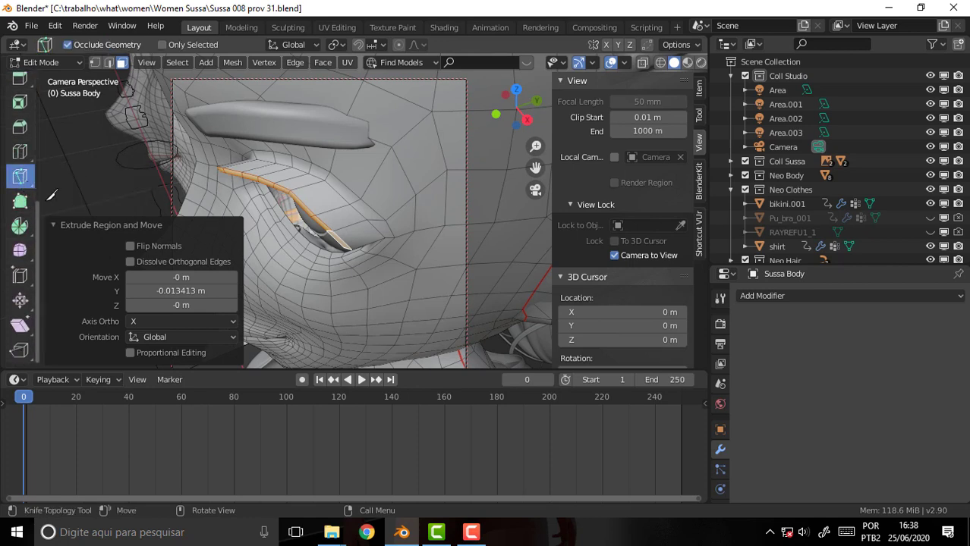
left_click(19, 151)
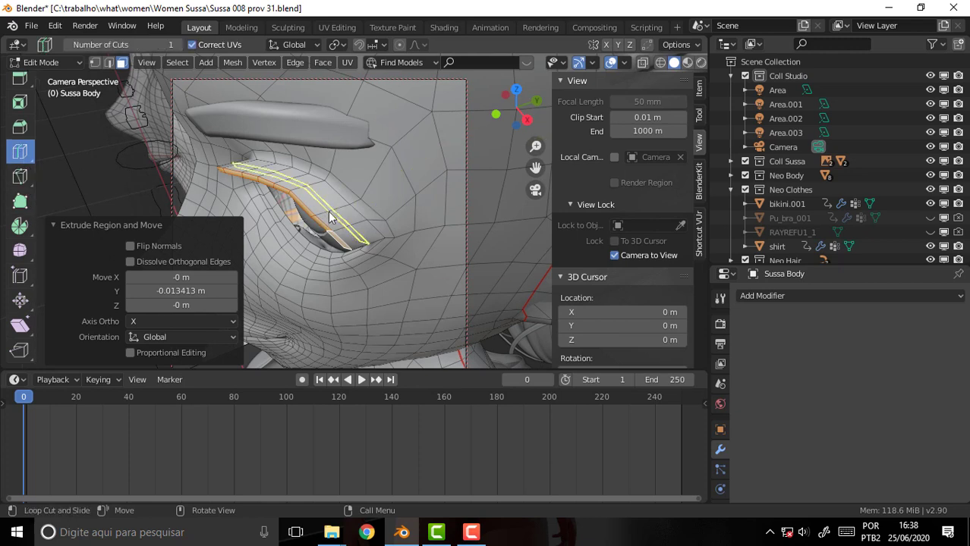
left_click(334, 219)
left_click_drag(174, 289, 144, 290)
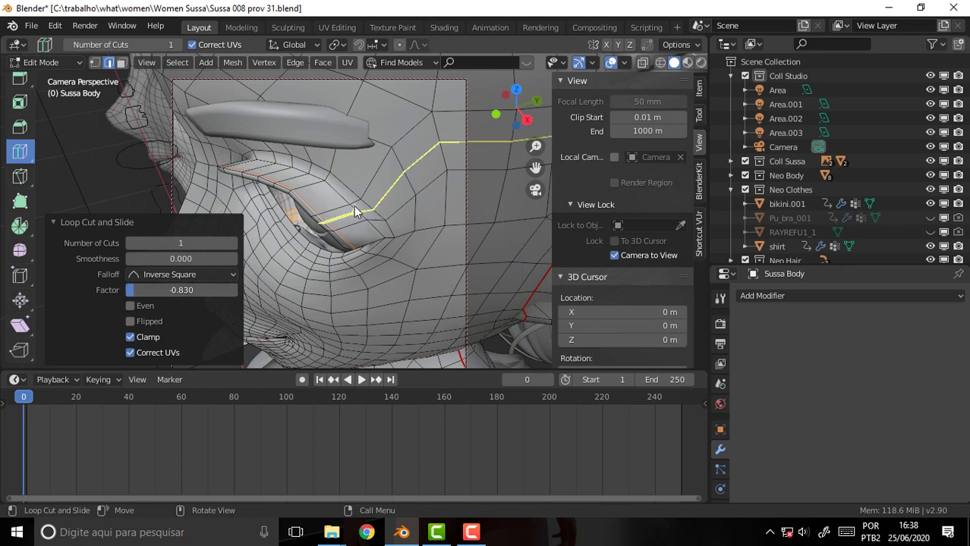
left_click_drag(156, 290, 203, 294)
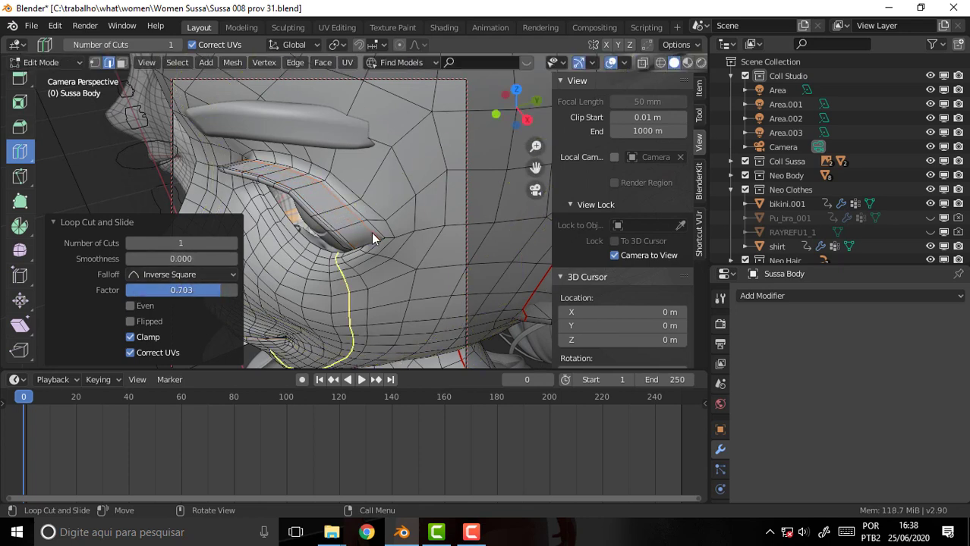
mouse_move(516, 138)
middle_mouse_down()
mouse_move(480, 144)
mouse_move(556, 131)
mouse_move(534, 125)
middle_mouse_up()
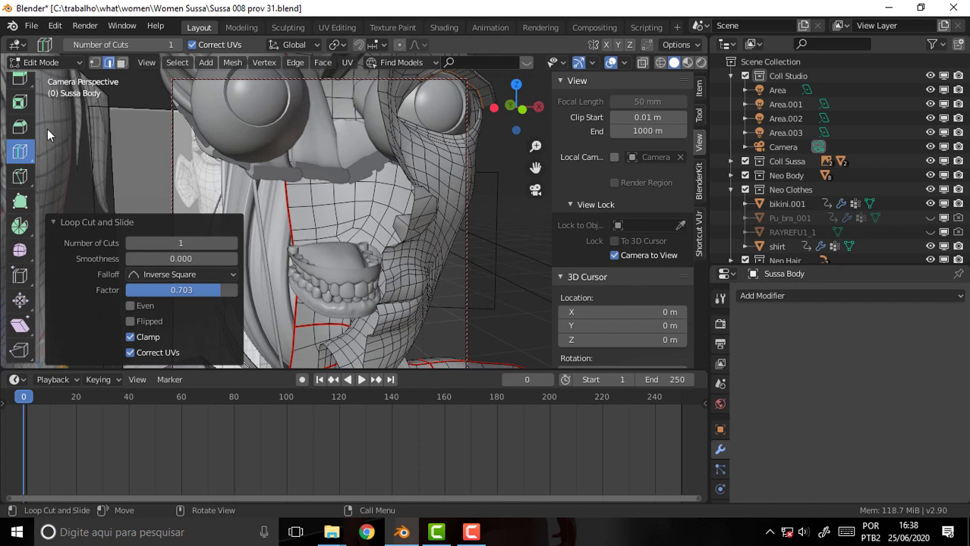
scroll(30, 157, "up", 3)
scroll(29, 157, "up", 2)
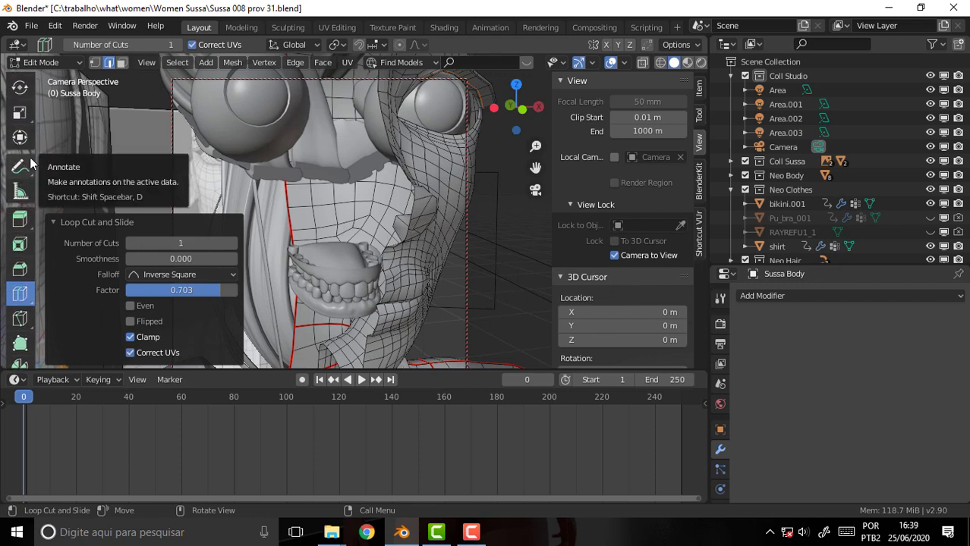
scroll(34, 122, "up", 2)
- Select the edge loop around the eye-socket opening
left_click(19, 90)
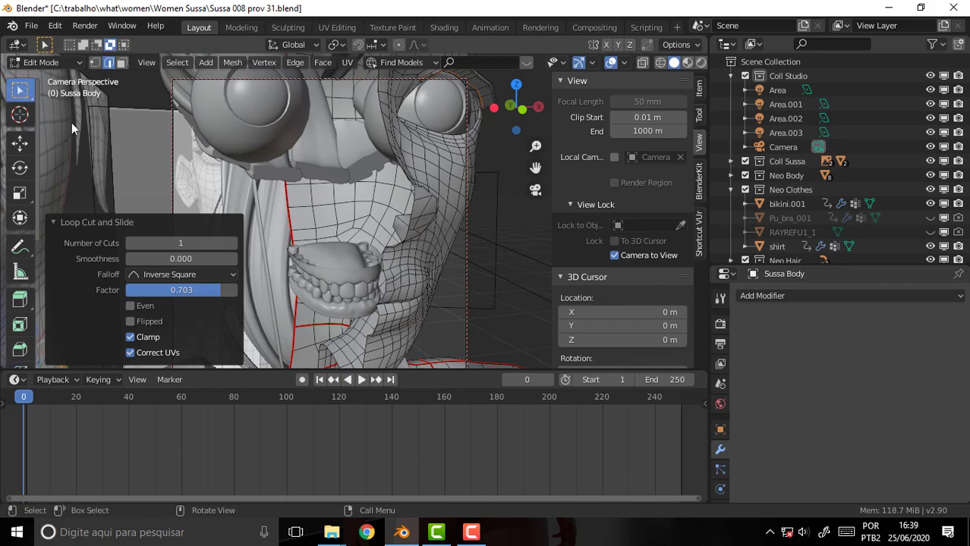
left_click_drag(531, 169, 528, 184)
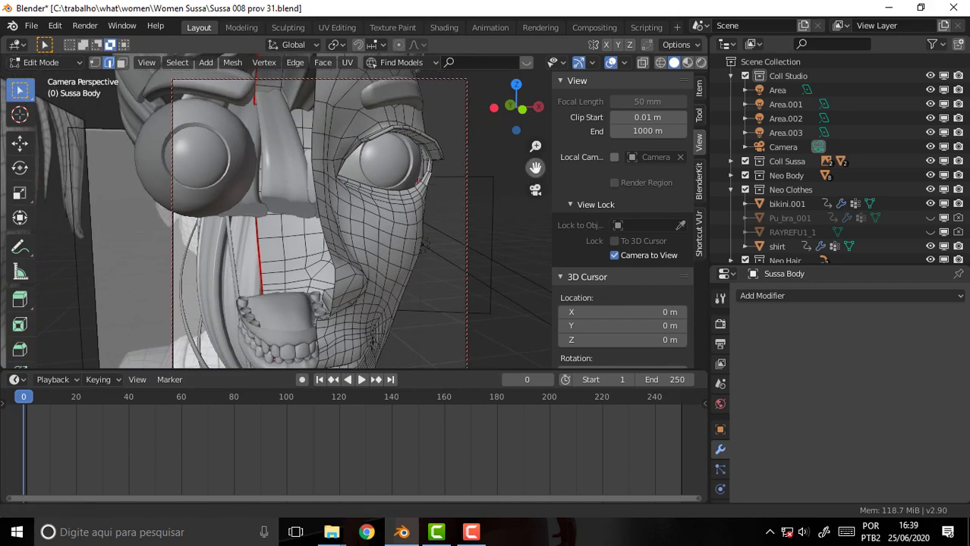
middle_click_drag(529, 183, 646, 183)
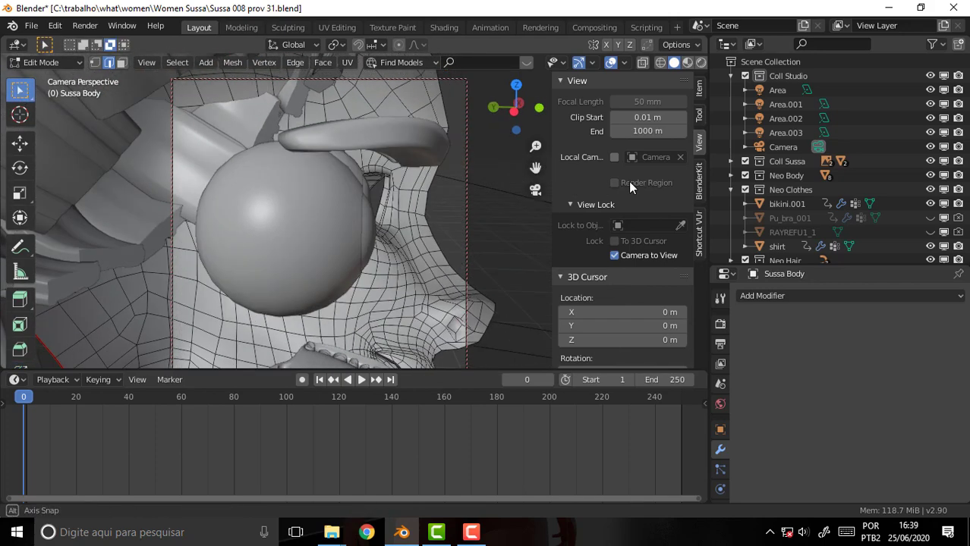
middle_click_drag(493, 178, 469, 136)
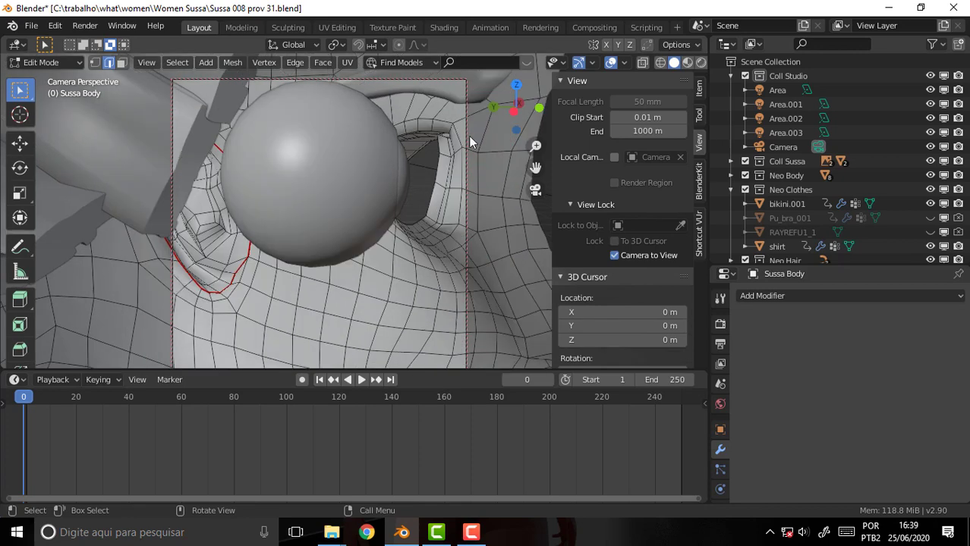
left_click(429, 199, "alt")
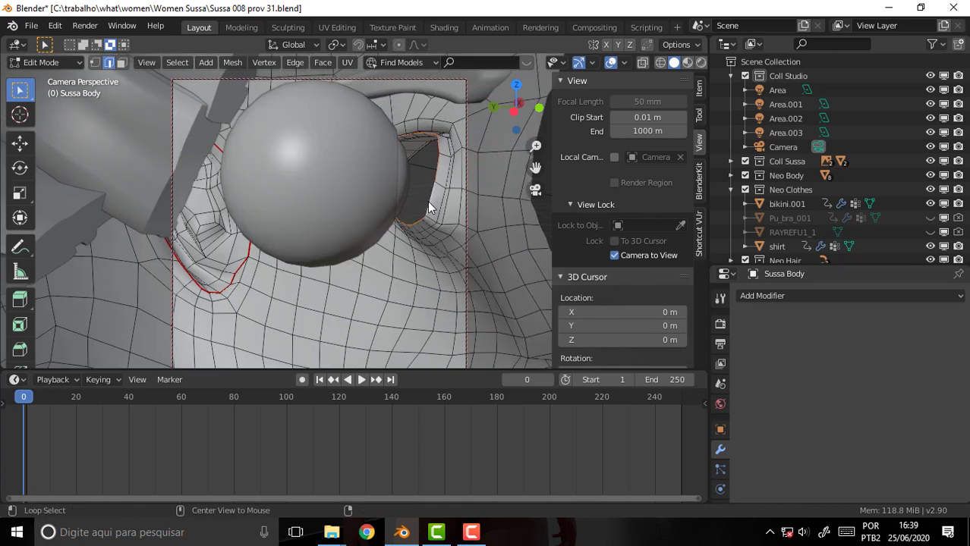
mouse_move(453, 168)
middle_mouse_down()
mouse_move(422, 168)
mouse_move(446, 171)
middle_mouse_up()
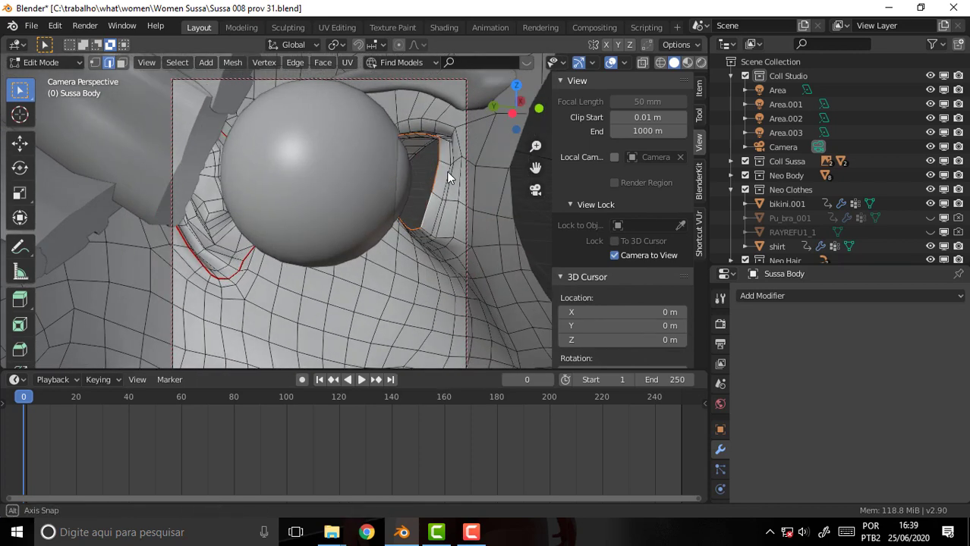
- Extrude the socket loop into the head along Y and enable X-ray
key("g")
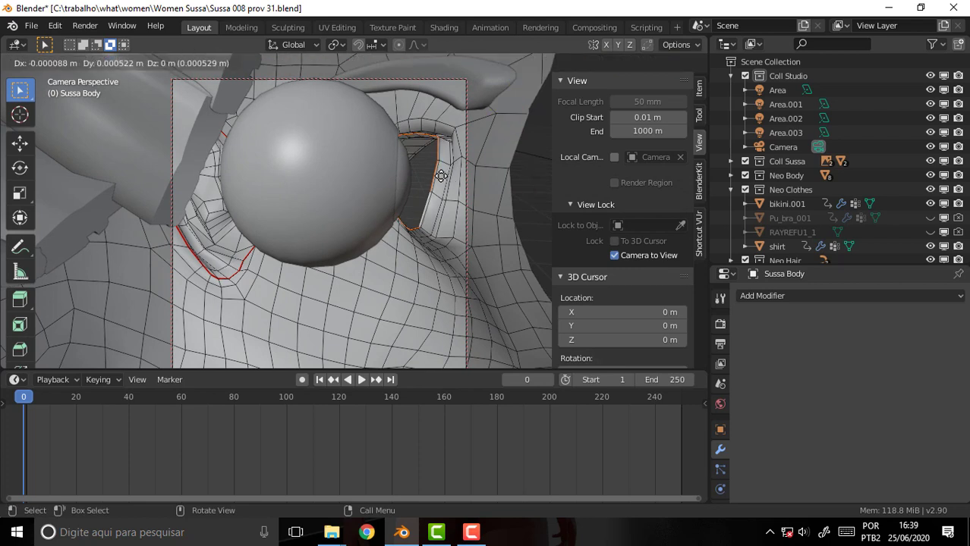
key("y")
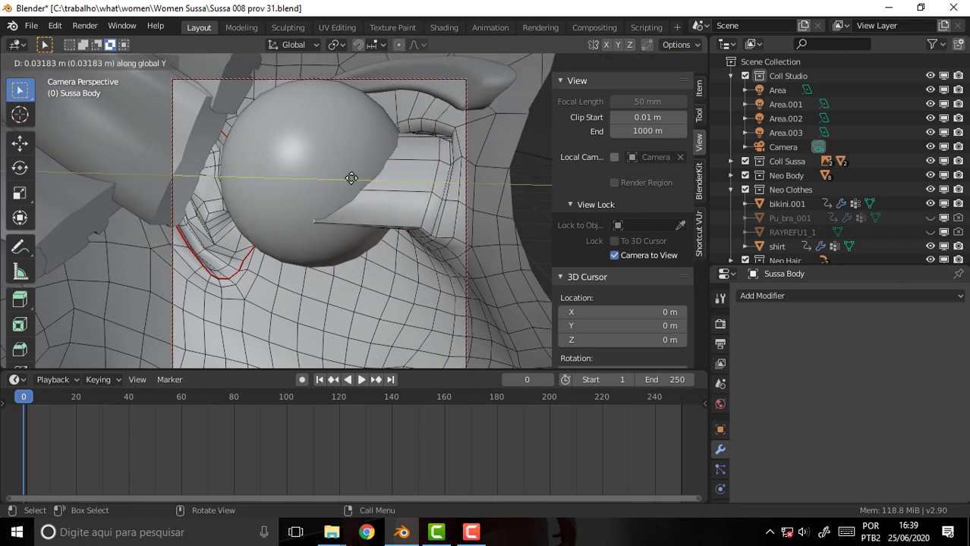
left_click(339, 177)
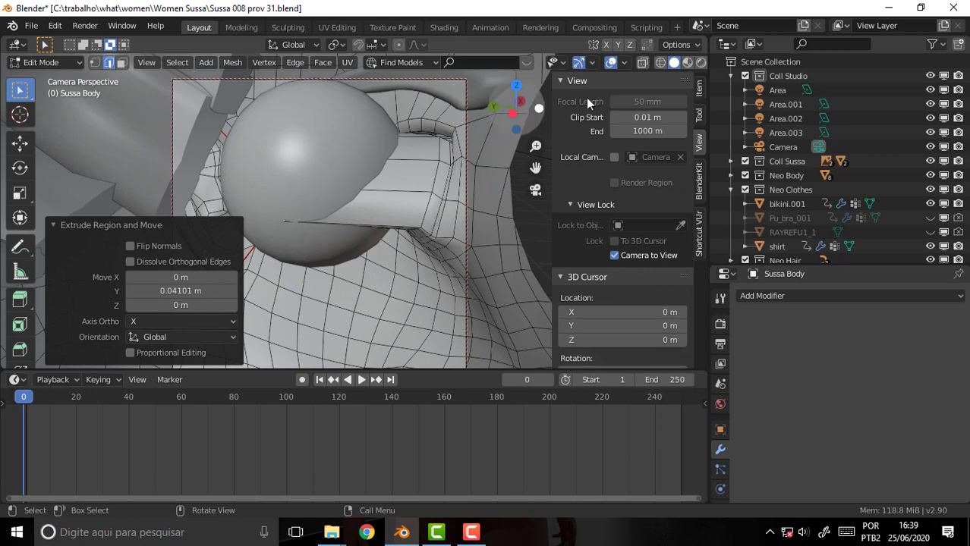
left_click(642, 63)
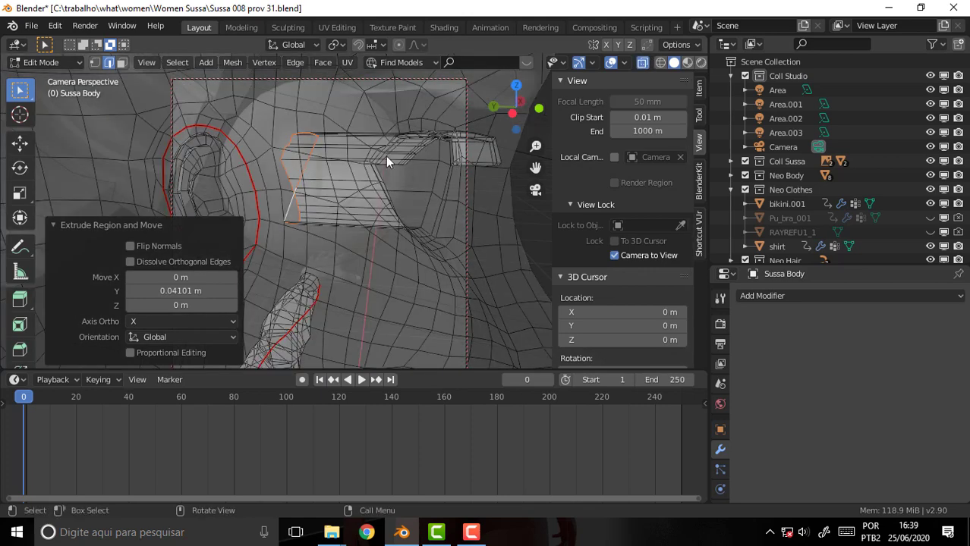
middle_click_drag(385, 156, 477, 151)
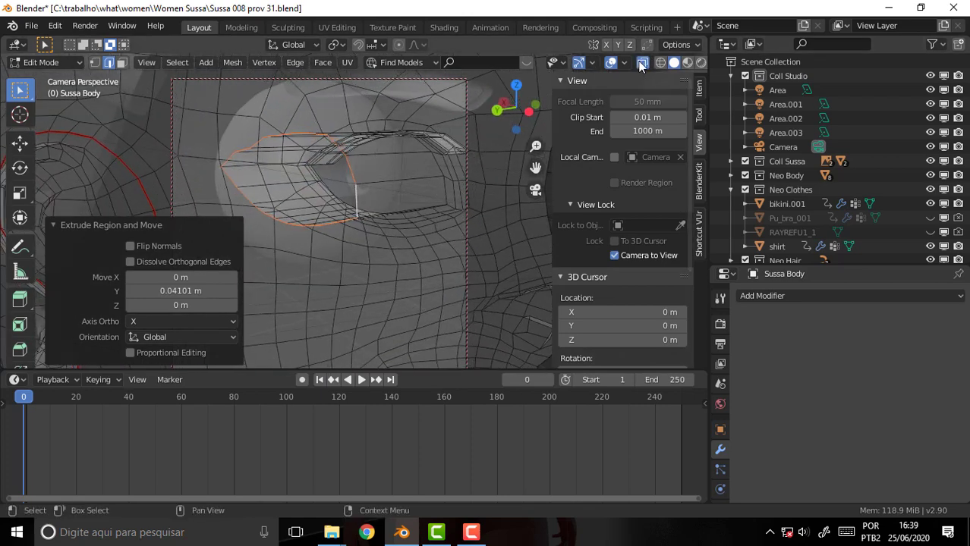
scroll(463, 111, "up", 2)
mouse_move(463, 110)
middle_mouse_down()
mouse_move(435, 154)
mouse_move(400, 141)
middle_mouse_up()
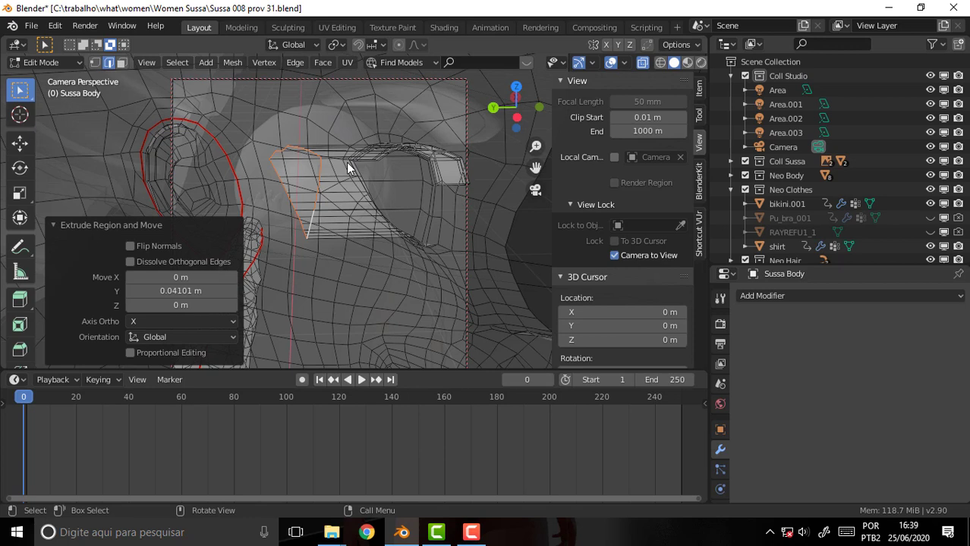
- Flatten the eye loop with scale Y 0, then enlarge it to 1.234
type("sy0")
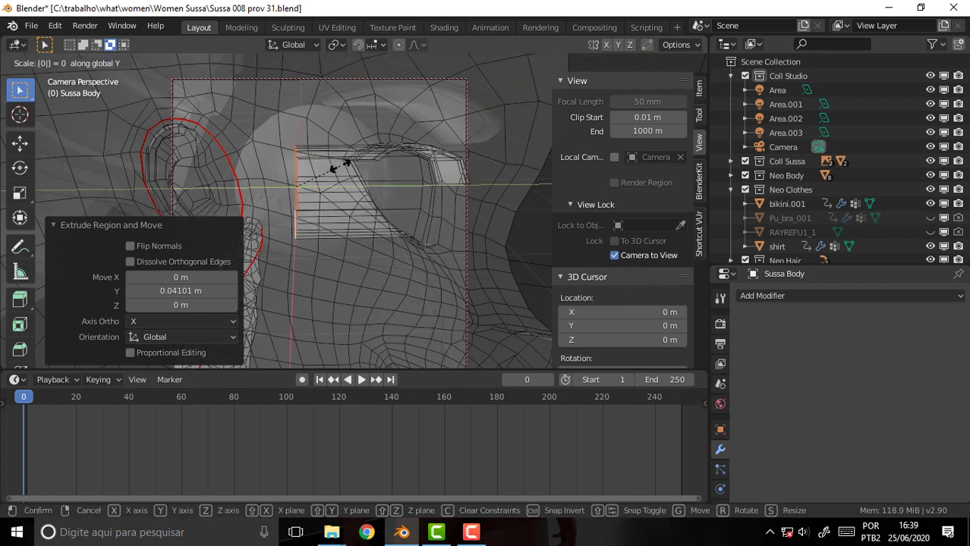
key("Return")
middle_click_drag(368, 162, 437, 152)
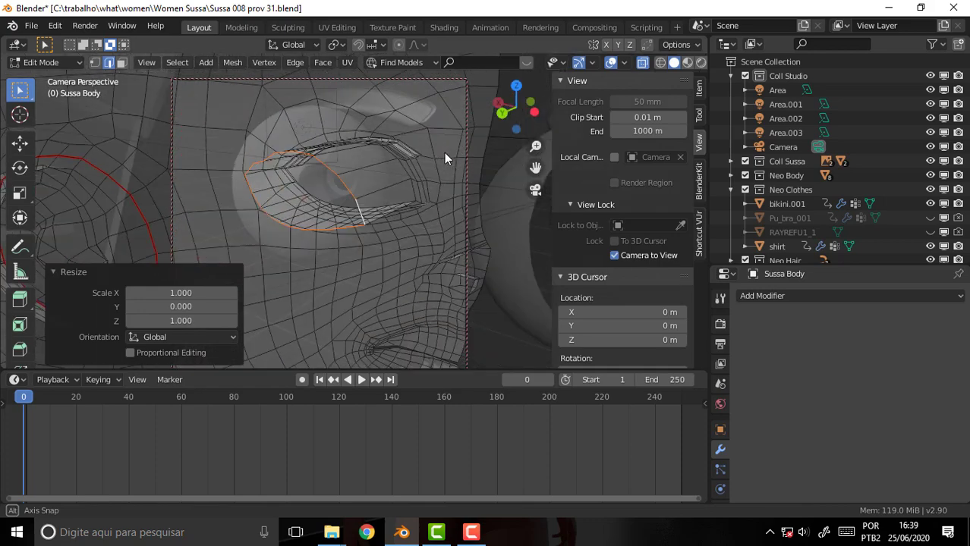
key("s")
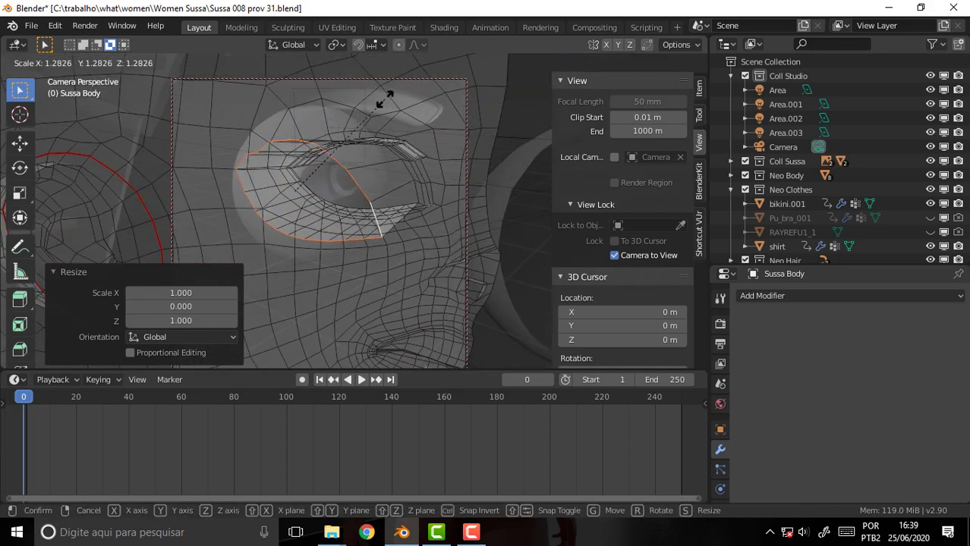
left_click(387, 119)
- Shrink the loop to 0.119, then undo it
mouse_move(401, 150)
middle_mouse_down()
mouse_move(172, 141)
mouse_move(209, 135)
mouse_move(454, 163)
mouse_move(439, 154)
mouse_move(444, 129)
middle_mouse_up()
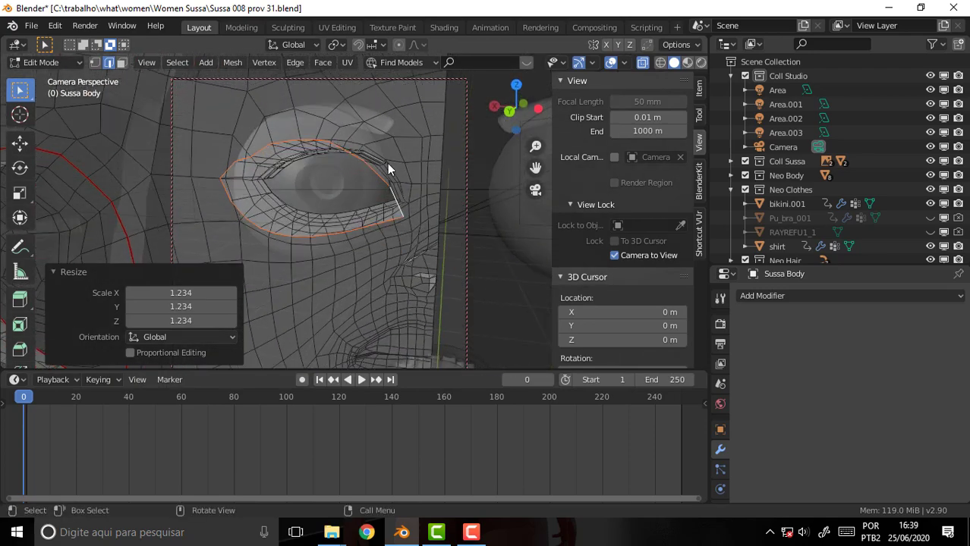
key("s")
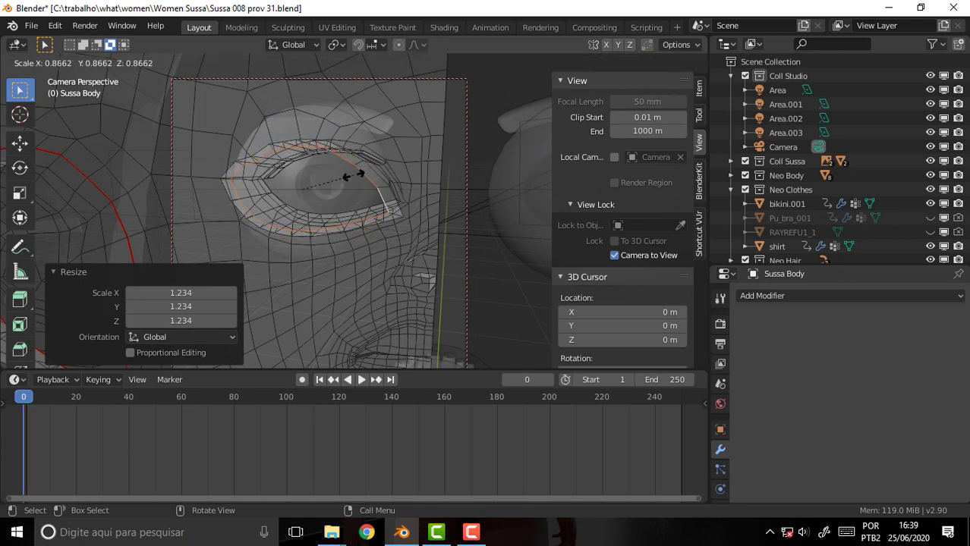
left_click(304, 191)
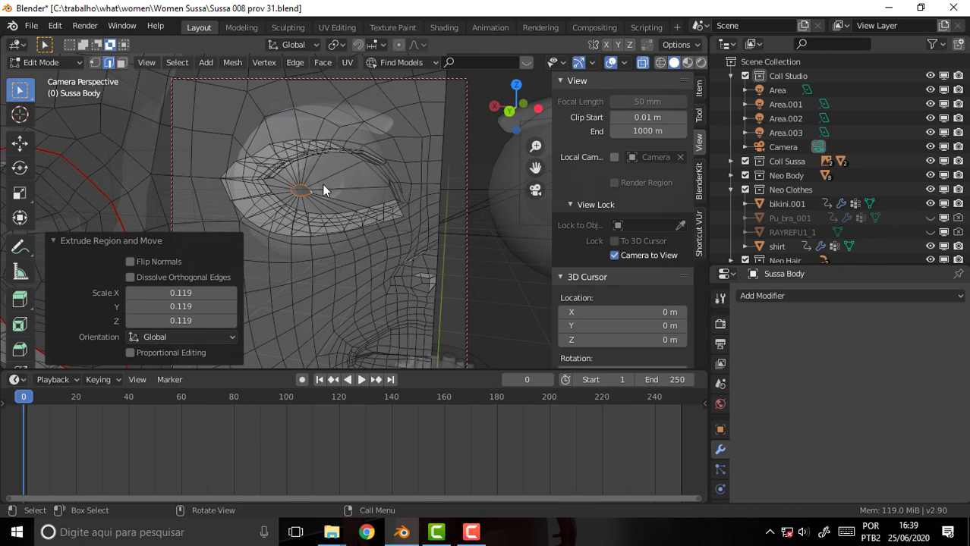
key("ctrl+z")
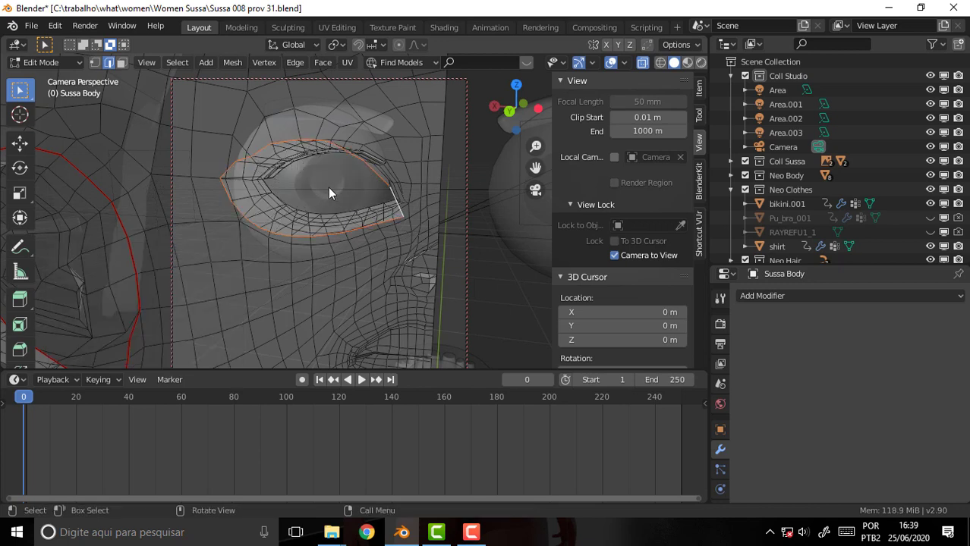
- Extrude the eye loop and scale it to 0, closing it at a centre point
key("e")
key("s")
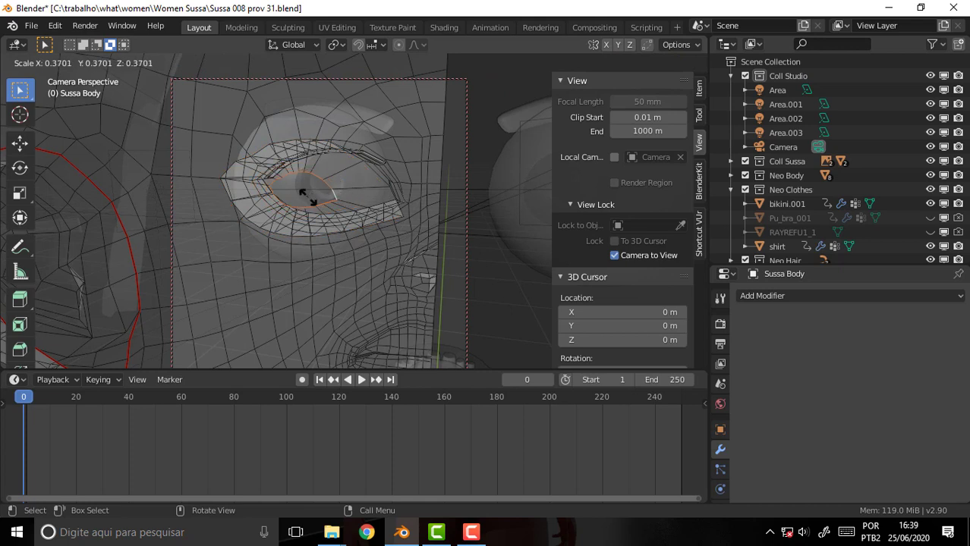
key("0")
key("Return")
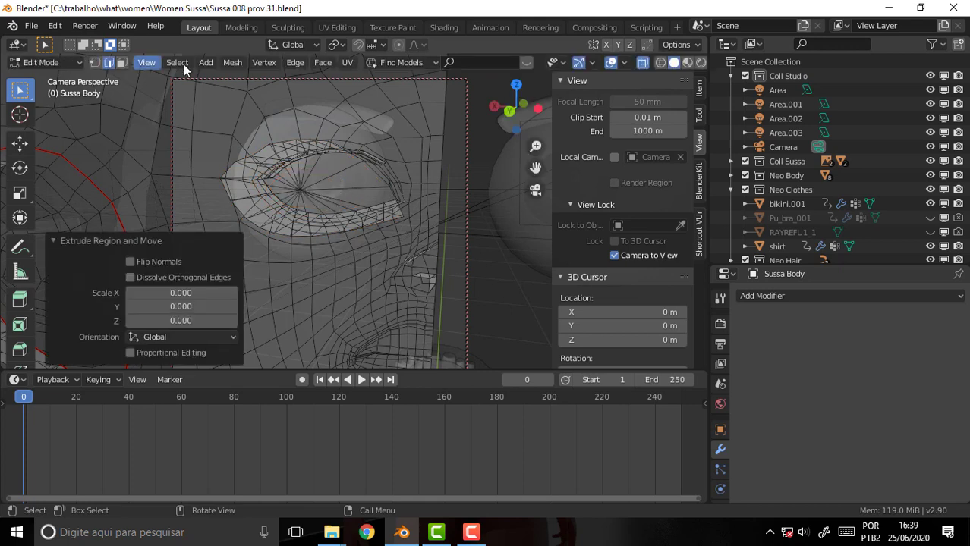
- Merge by Distance at 0.0001 m to weld 19 eye-centre vertices, then view the head
left_click(233, 63)
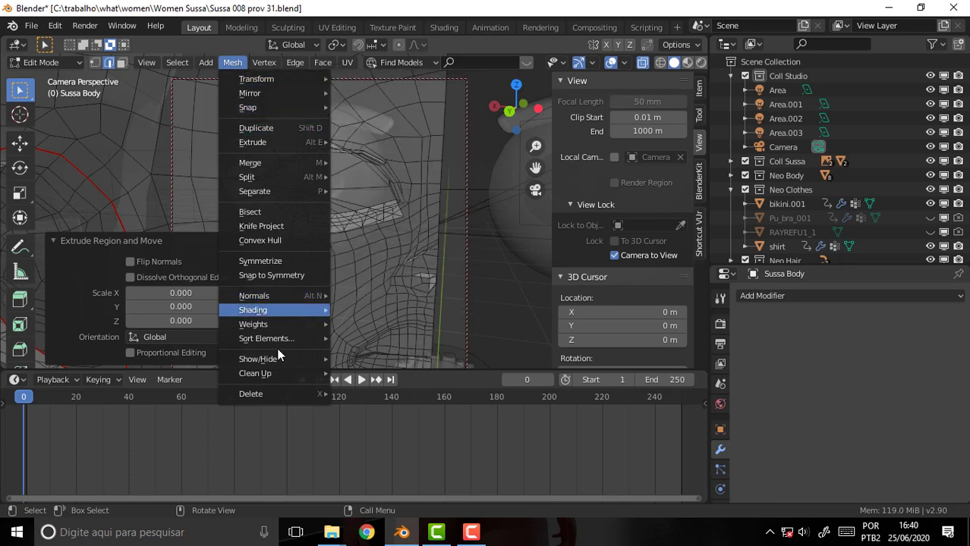
left_click(391, 357)
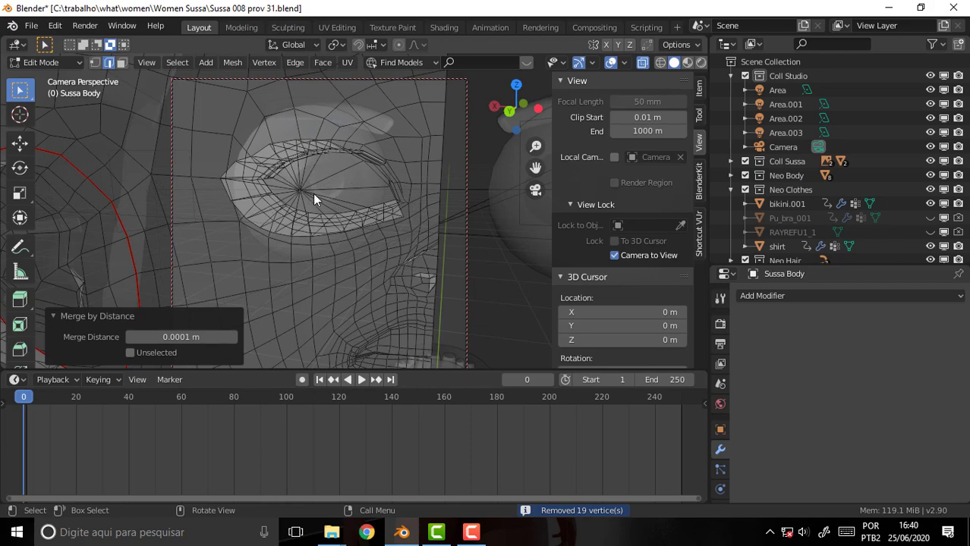
mouse_move(321, 168)
middle_mouse_down()
mouse_move(254, 190)
mouse_move(330, 188)
mouse_move(337, 166)
middle_mouse_up()
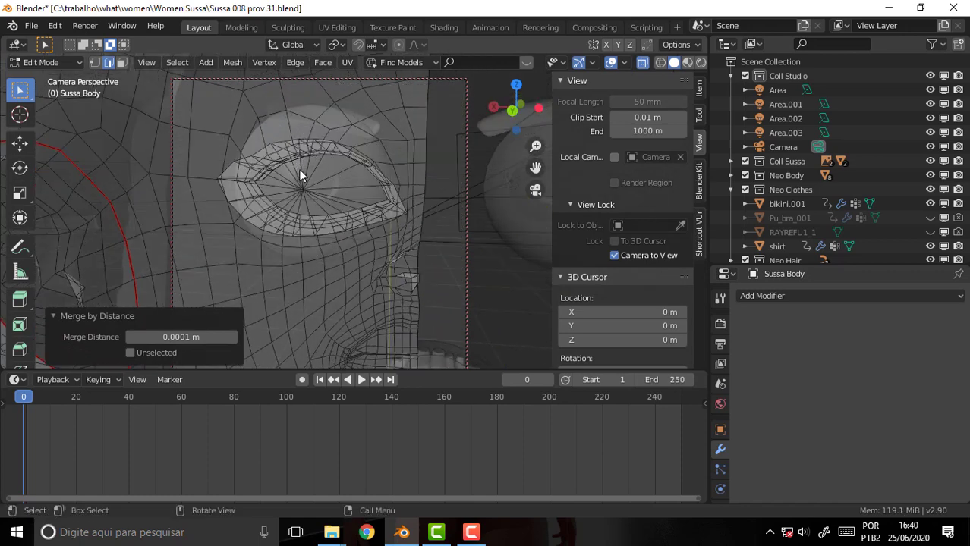
mouse_move(347, 181)
middle_mouse_down()
mouse_move(97, 196)
mouse_move(376, 181)
middle_mouse_up()
scroll(376, 181, "down", 3)
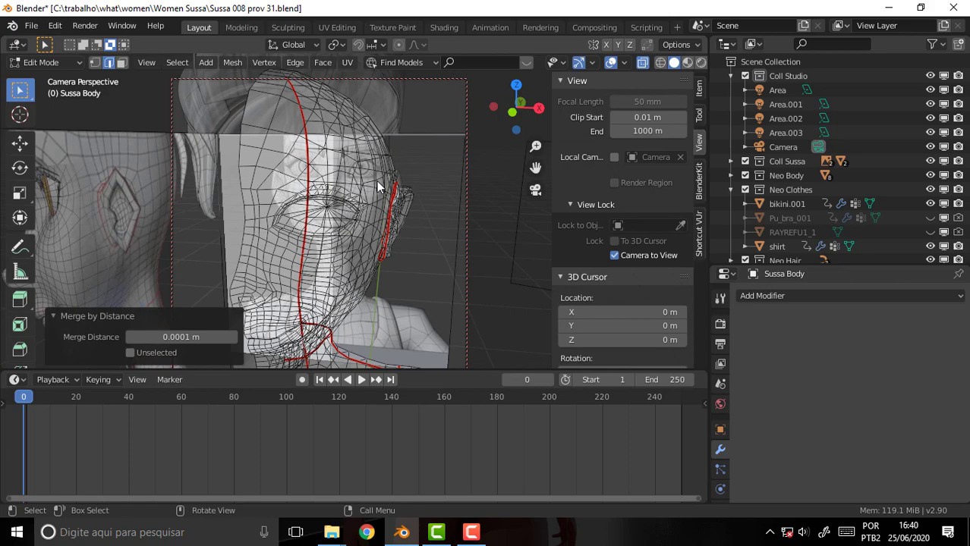
- Frame the head, shoulder and arm, and return to Object Mode
mouse_move(479, 172)
middle_mouse_down()
mouse_move(415, 201)
mouse_move(465, 197)
mouse_move(523, 169)
middle_mouse_up()
left_click_drag(535, 168, 443, 220)
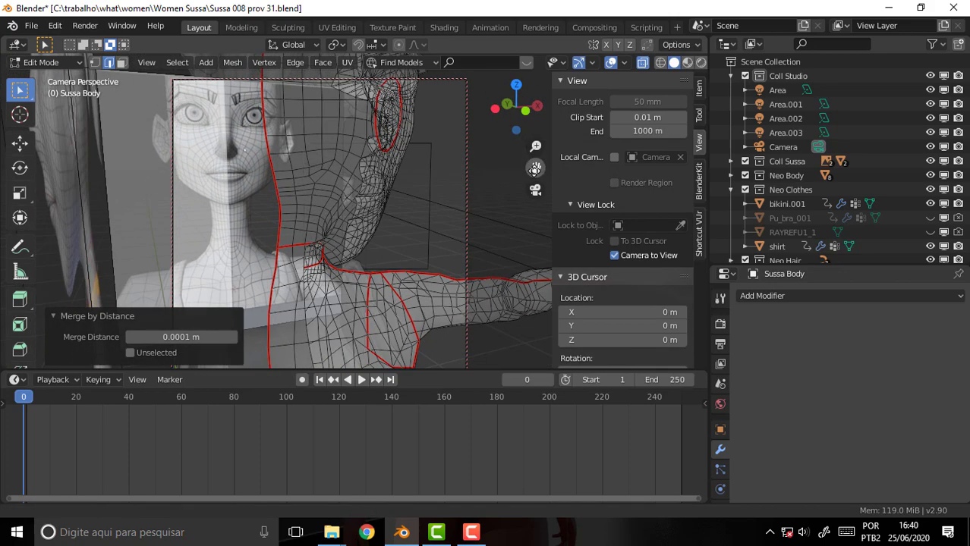
scroll(444, 220, "down", 2)
scroll(440, 220, "up", 2)
scroll(436, 220, "down", 2)
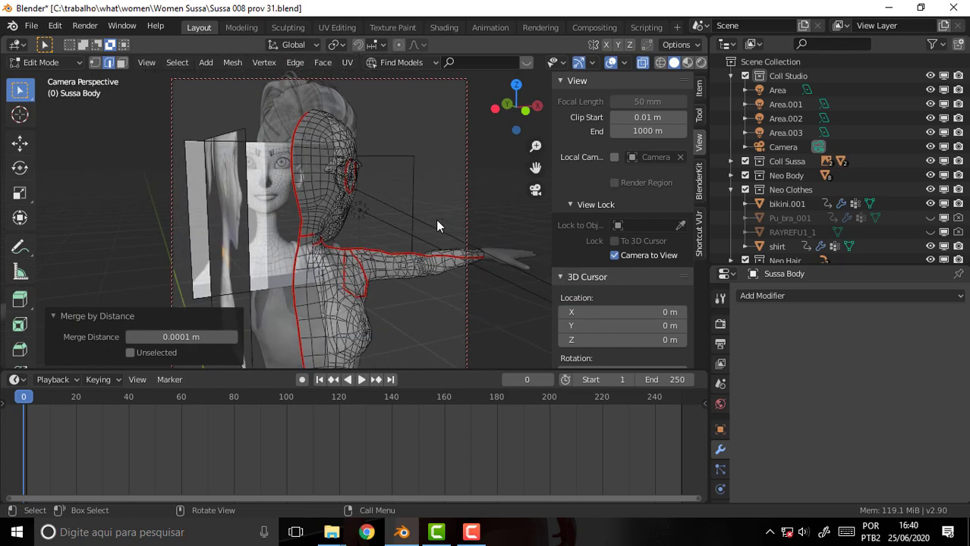
left_click(58, 63)
left_click(61, 79)
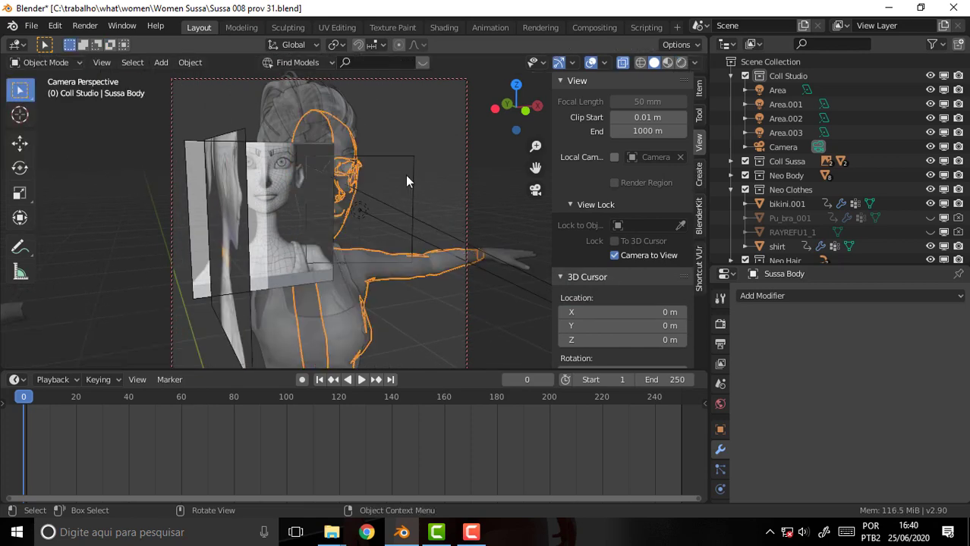
- Turn off X-ray so the body is opaque and add a new 2 m Cube
scroll(405, 175, "down", 2)
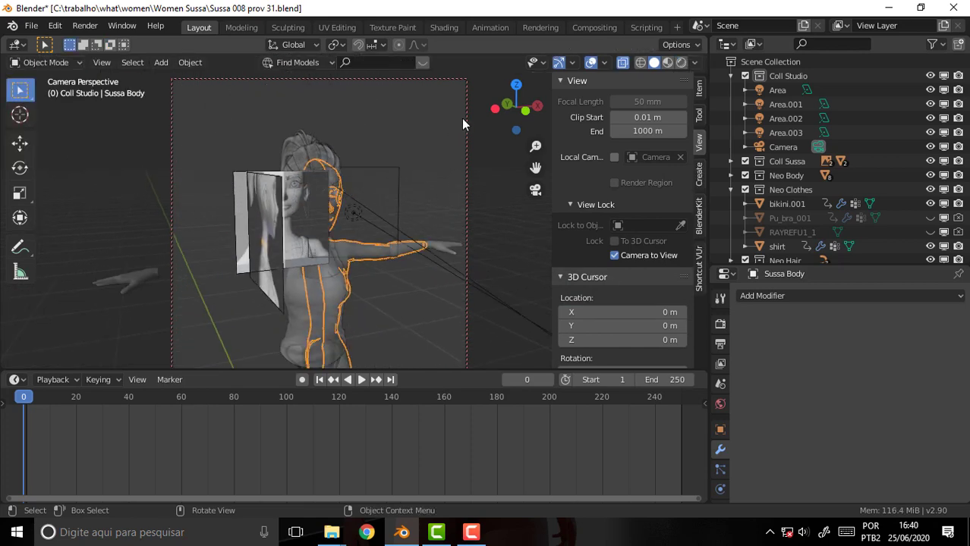
left_click_drag(535, 167, 535, 167)
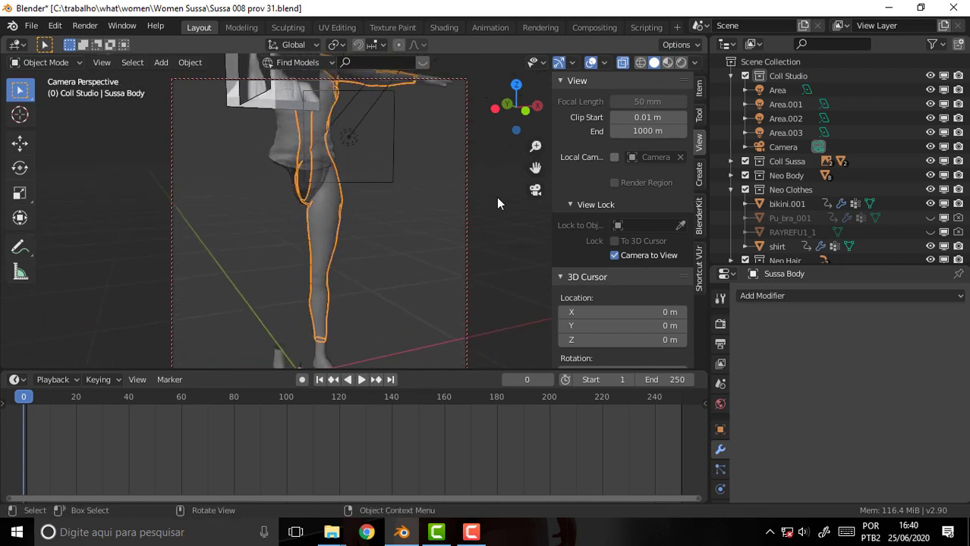
left_click(622, 63)
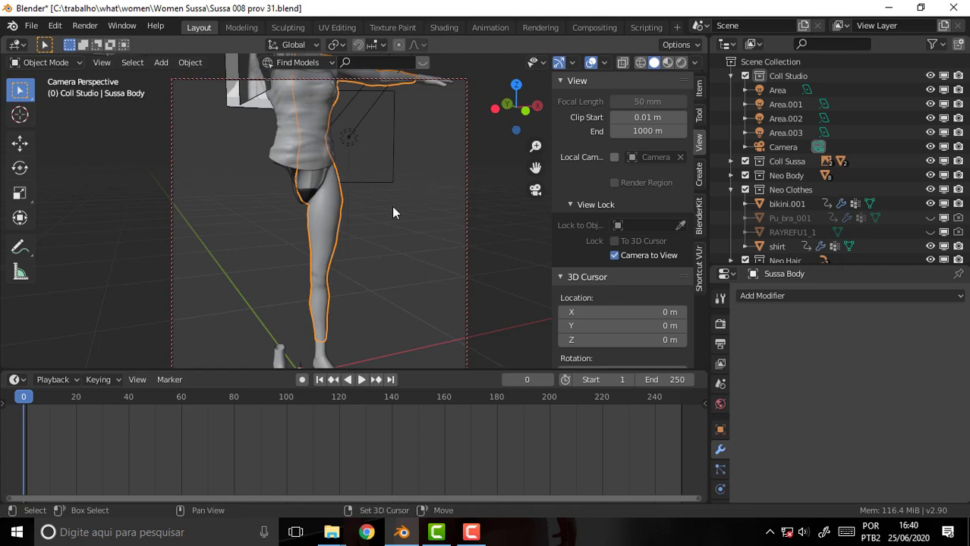
key("shift+a")
- Add a cube and scale it down twice to a small size (about 0.055)
left_click(459, 220)
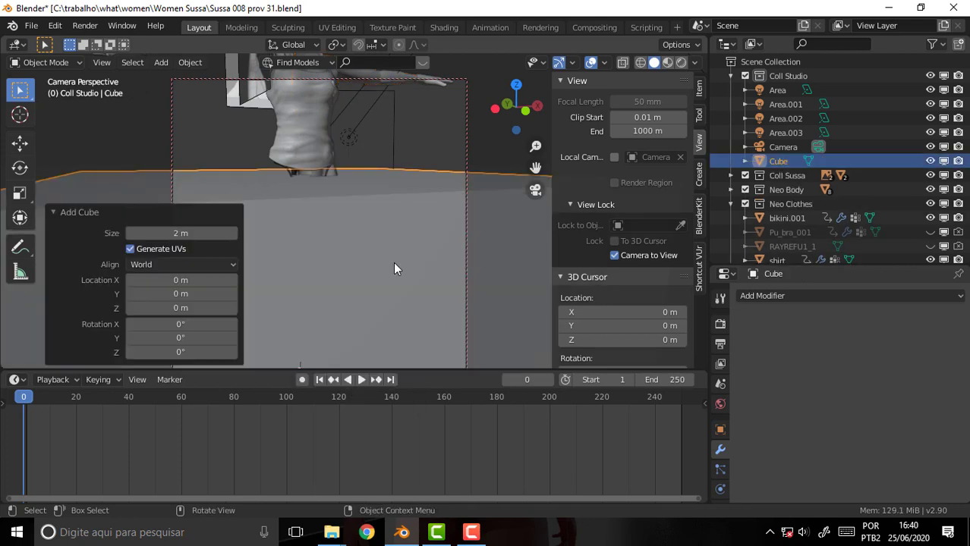
key("s")
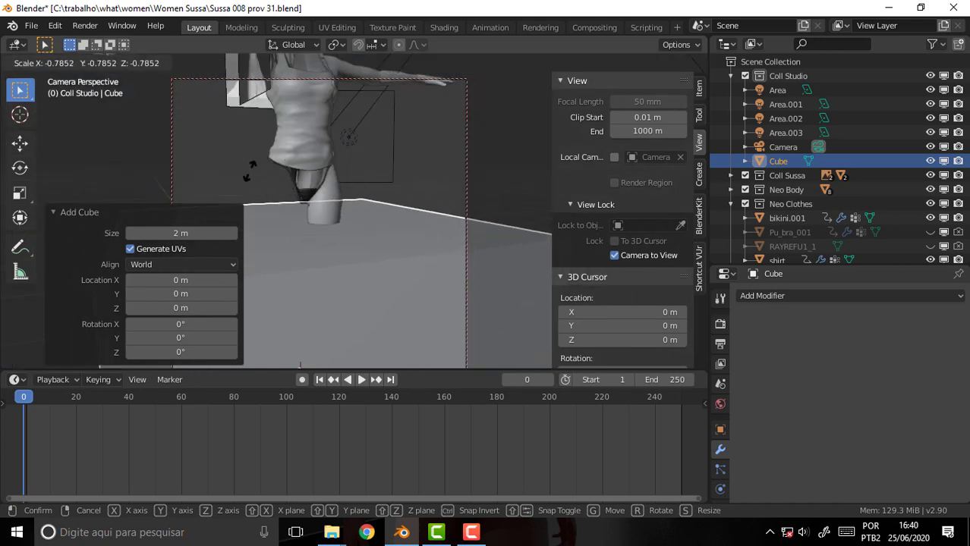
left_click(372, 229)
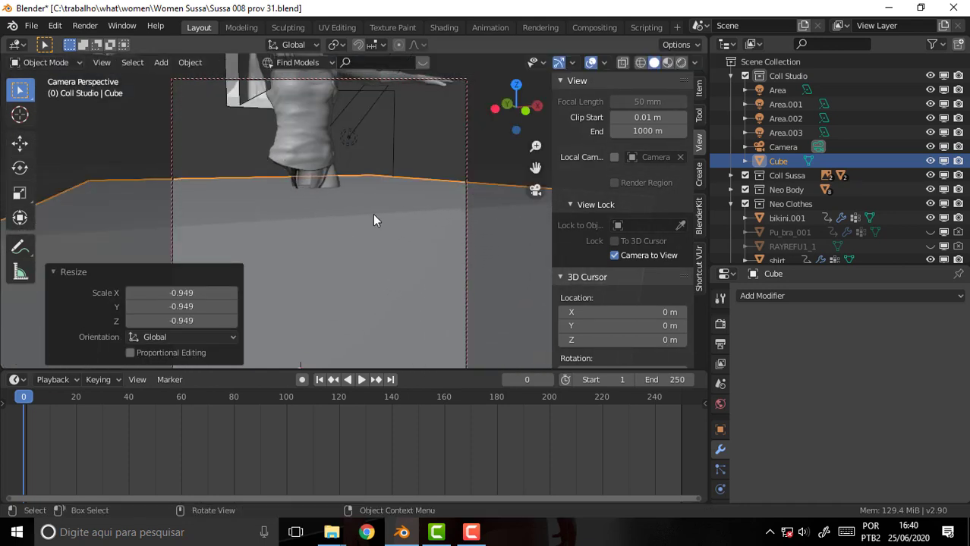
key("s")
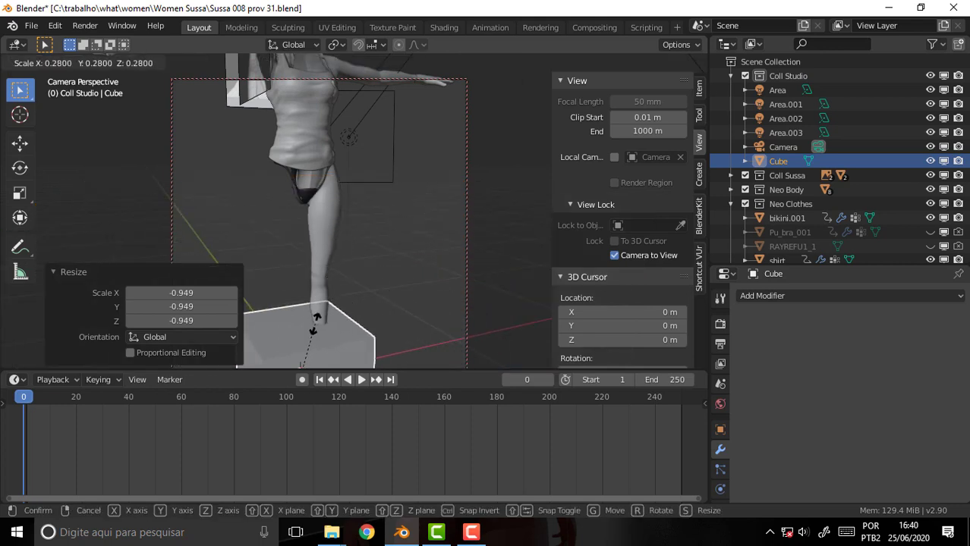
key("Return")
- Raise the small cube along Z until it sits at the character's face
key("g")
key("z")
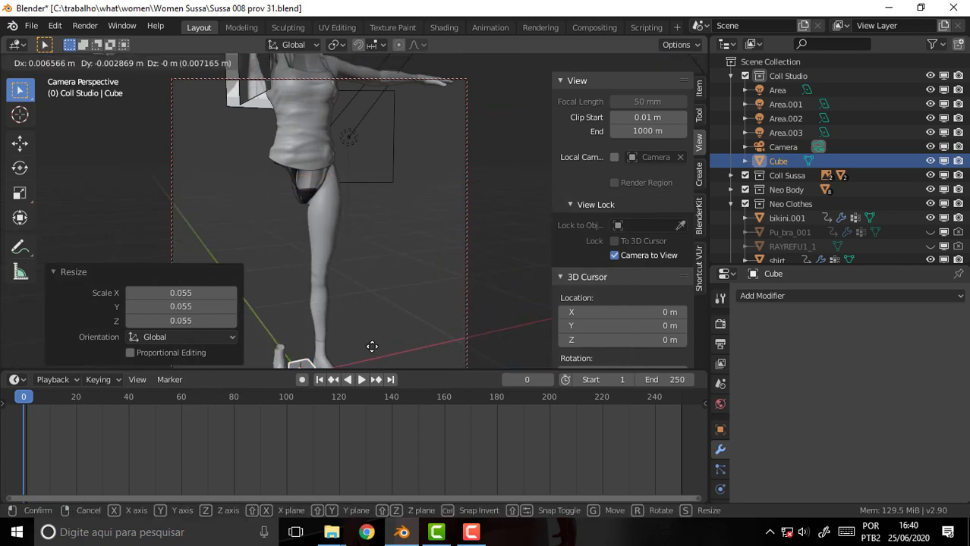
left_click(390, 365)
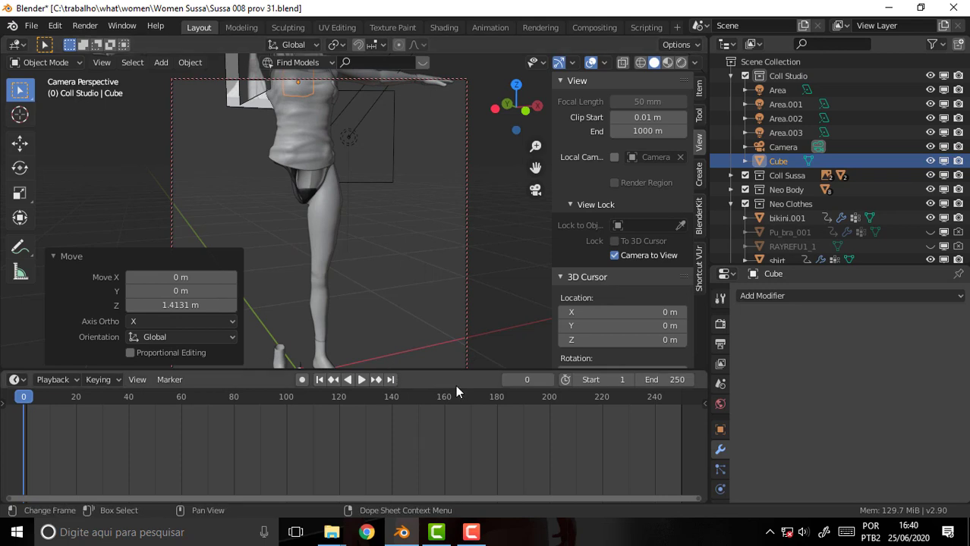
left_click_drag(535, 167, 458, 168)
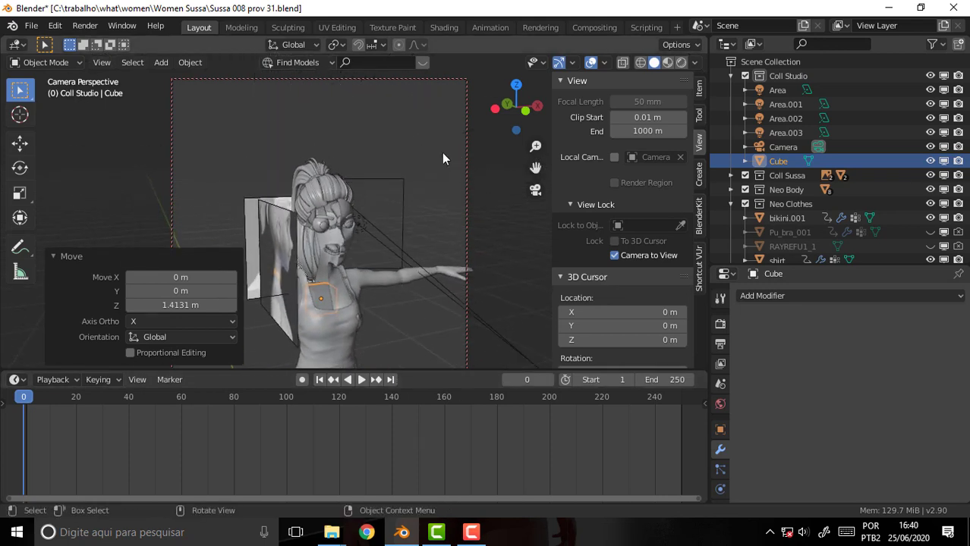
key("g")
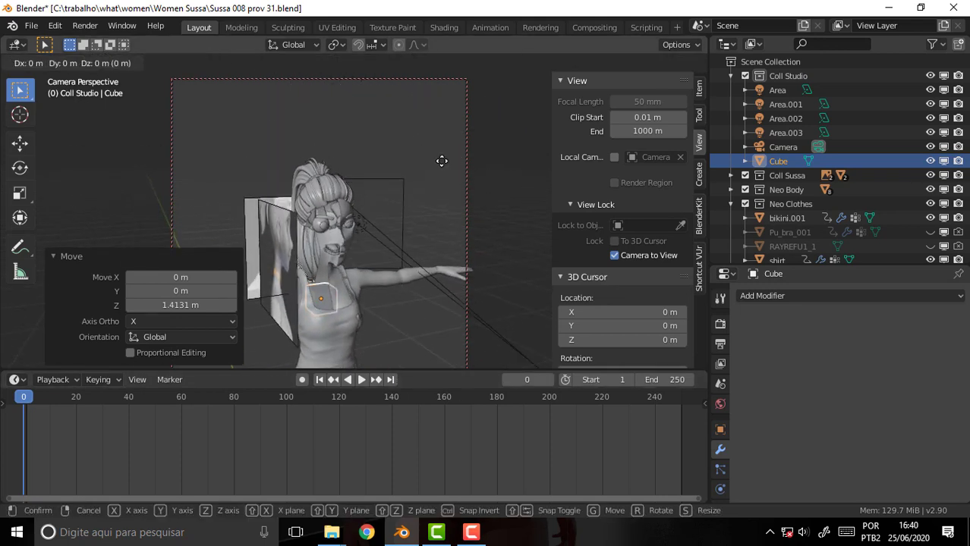
key("z")
left_click(440, 106)
- Orbit to the face and add a Subdivision Surface modifier to the small cube
scroll(433, 133, "up", 2)
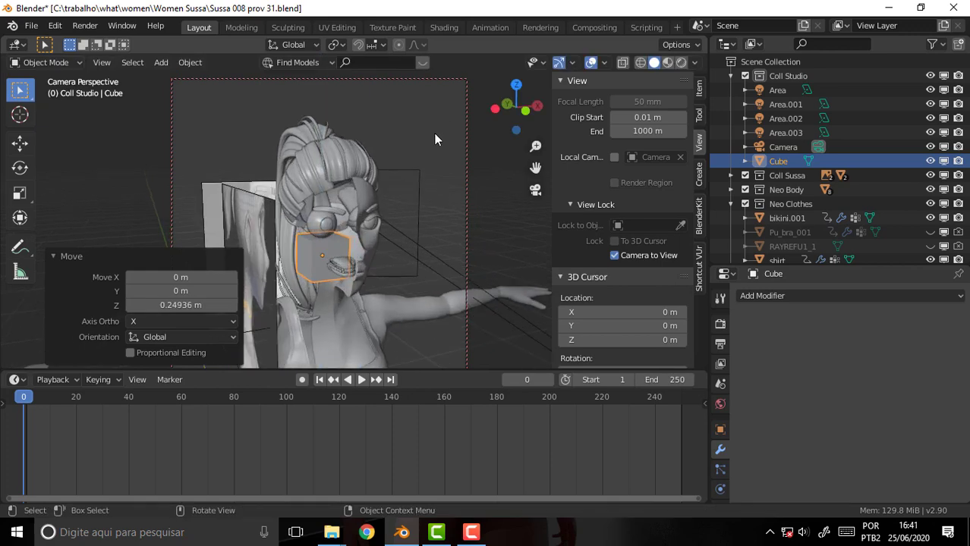
scroll(433, 133, "up", 2)
scroll(432, 134, "up", 2)
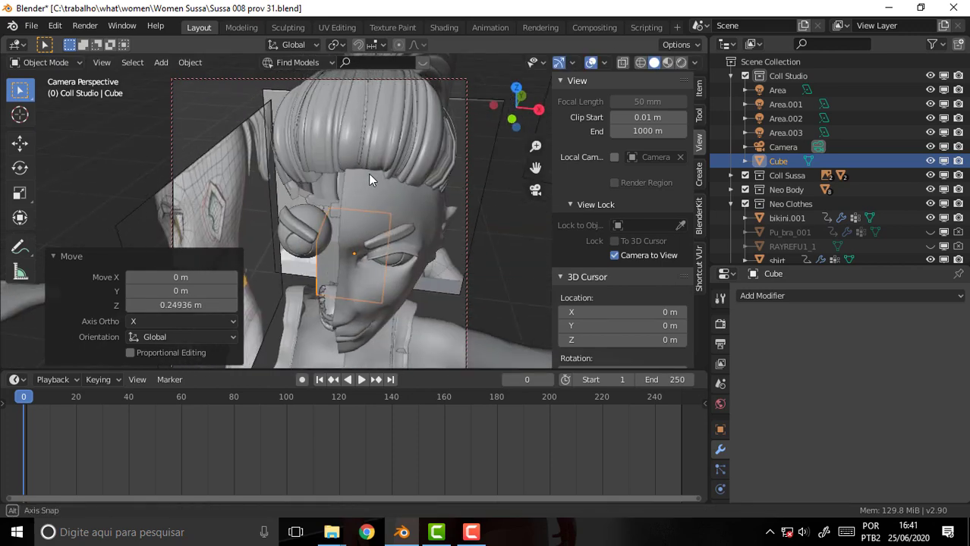
mouse_move(370, 179)
middle_mouse_down()
mouse_move(465, 144)
mouse_move(426, 143)
middle_mouse_up()
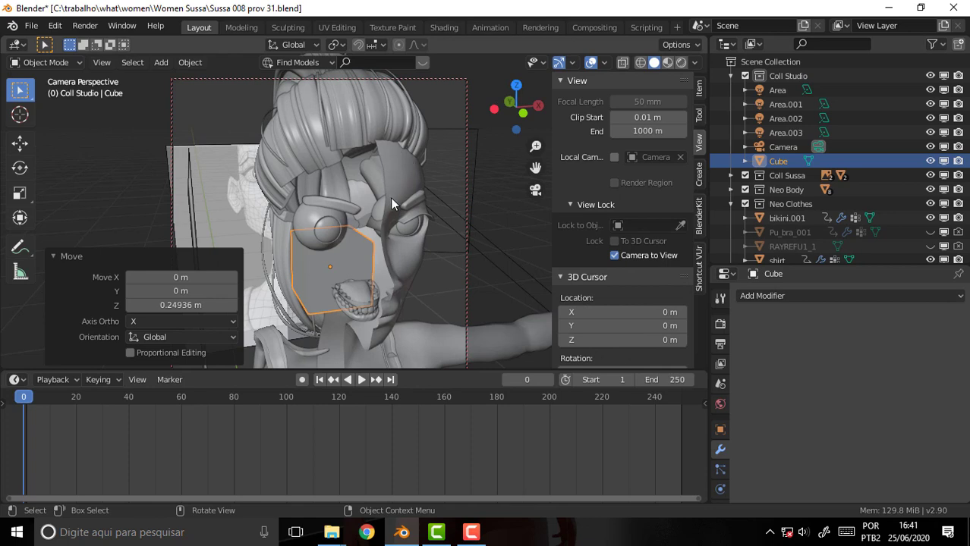
scroll(390, 197, "up", 1)
mouse_move(388, 191)
middle_mouse_down()
mouse_move(355, 187)
mouse_move(400, 183)
middle_mouse_up()
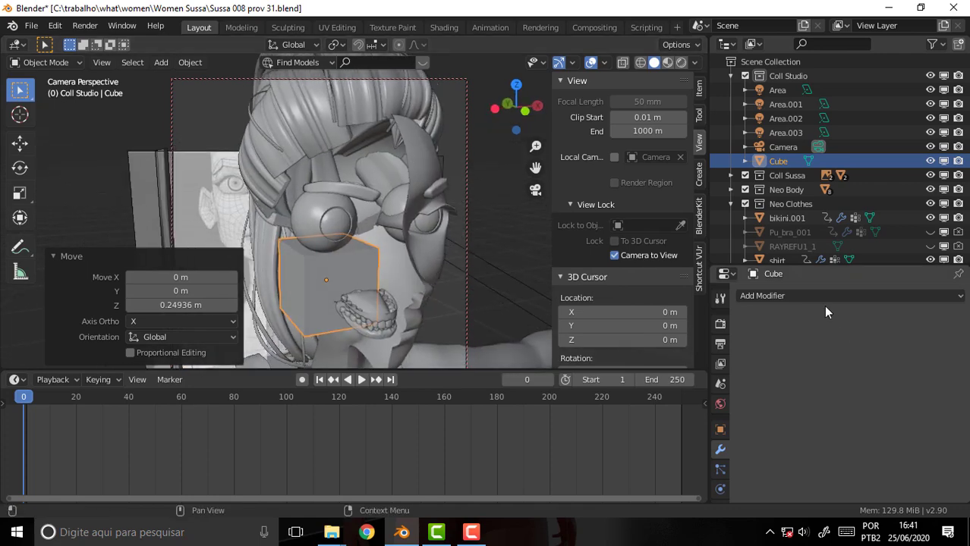
left_click(787, 304)
left_click(720, 232)
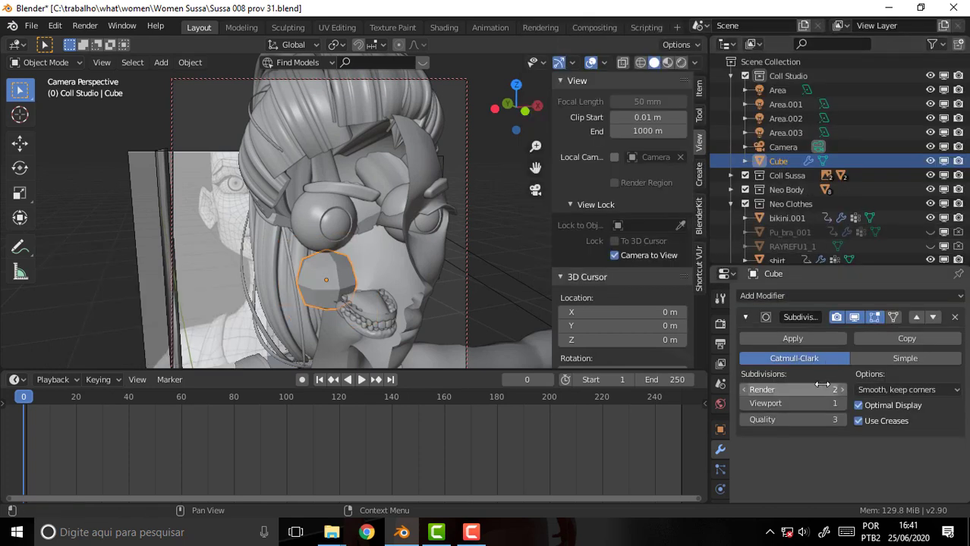
- Set Render and Viewport subdivision levels to 3 and apply the modifier
left_click(793, 389)
type("3")
key("Return")
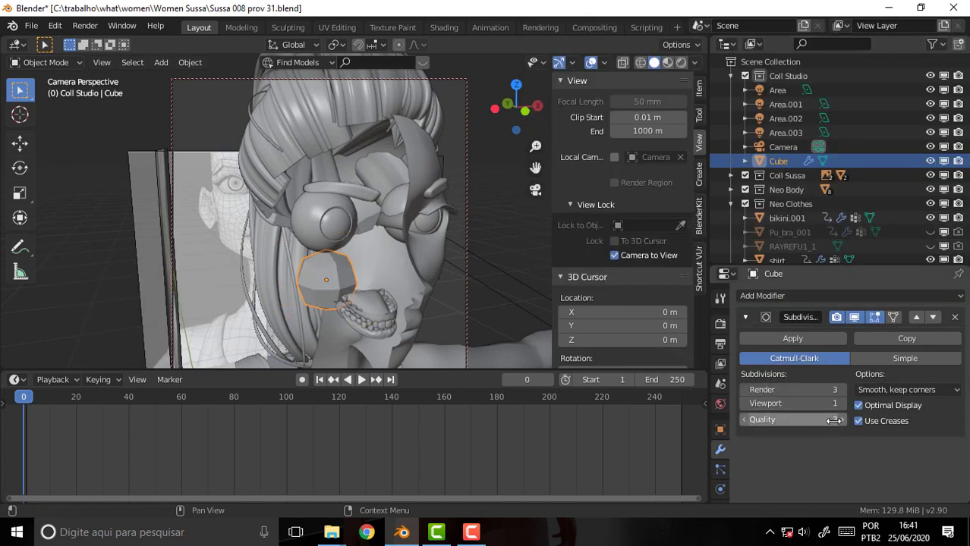
left_click(831, 404)
type("3")
key("Return")
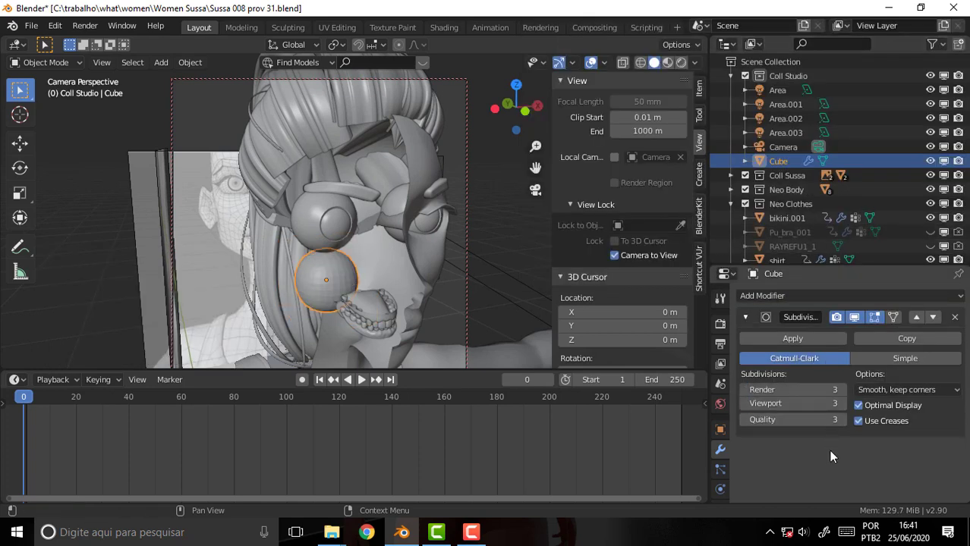
left_click(806, 338)
scroll(468, 246, "up", 2)
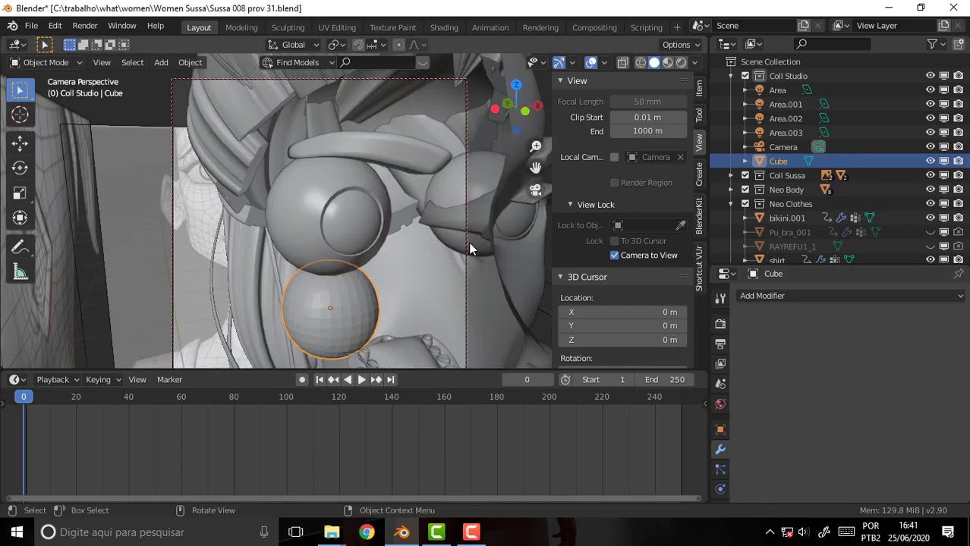
left_click(45, 62)
- In Edit Mode, delete a vertical face loop from the sphere
left_click(43, 93)
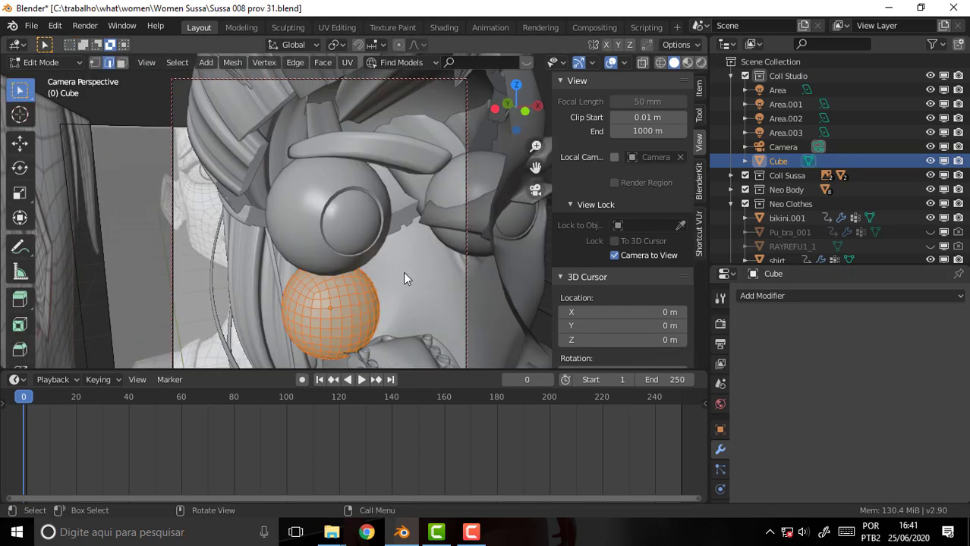
left_click(344, 306, "alt")
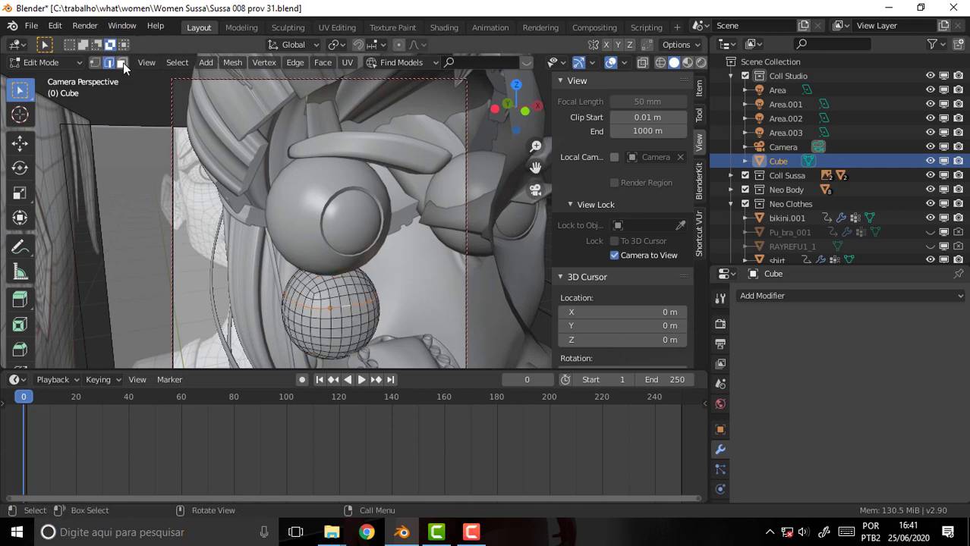
left_click(121, 62)
left_click(357, 310, "alt")
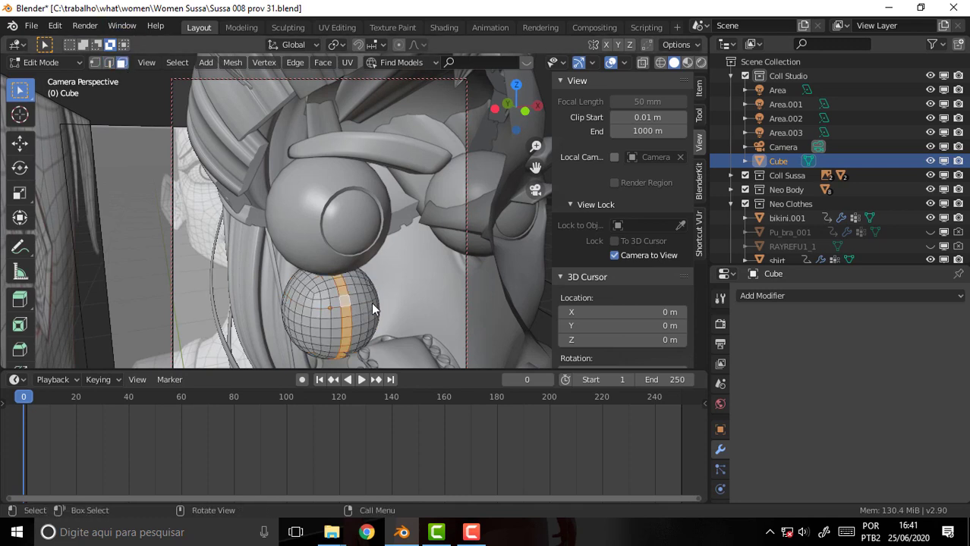
key("x")
left_click(347, 335)
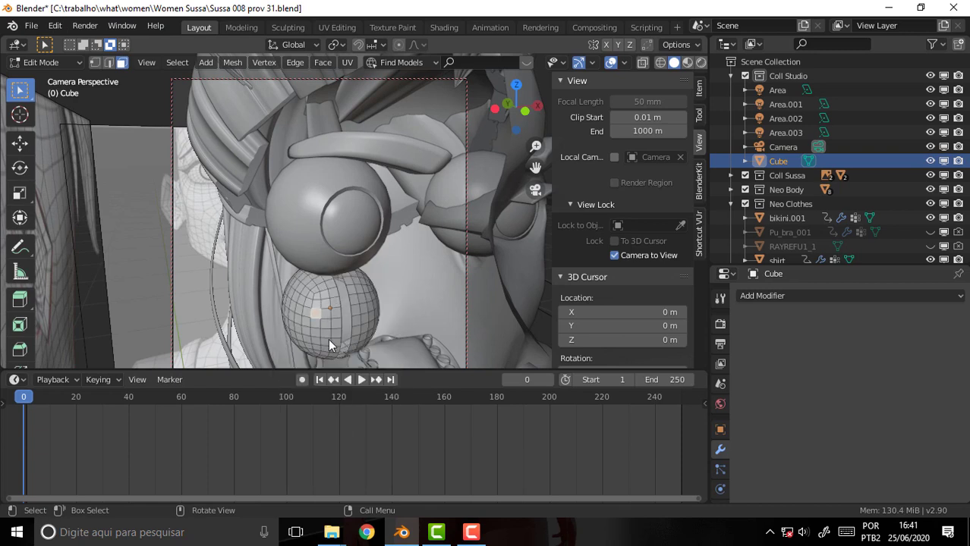
- Select and delete the lower part of the split sphere
key("ctrl+l")
key("x")
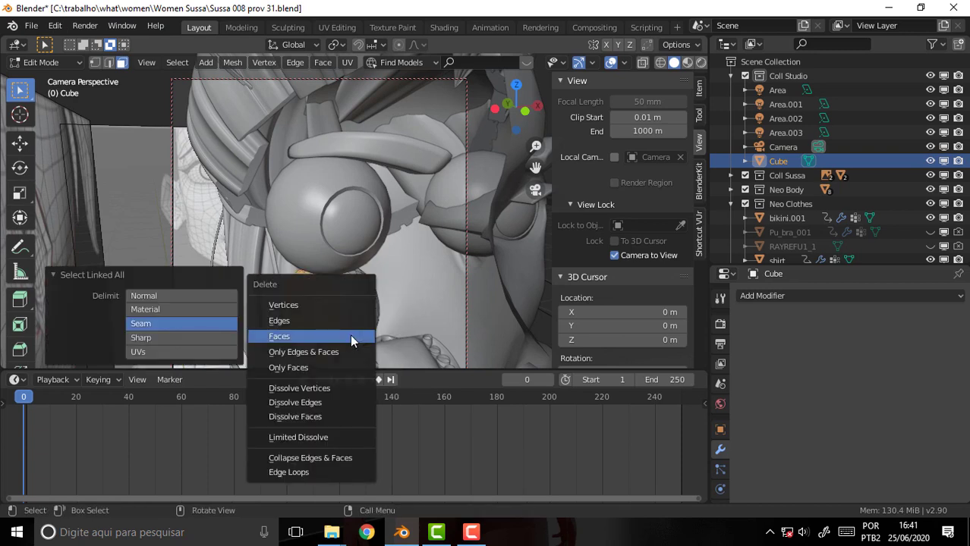
left_click(350, 335)
mouse_move(376, 255)
middle_mouse_down()
mouse_move(497, 226)
mouse_move(488, 232)
mouse_move(497, 190)
middle_mouse_up()
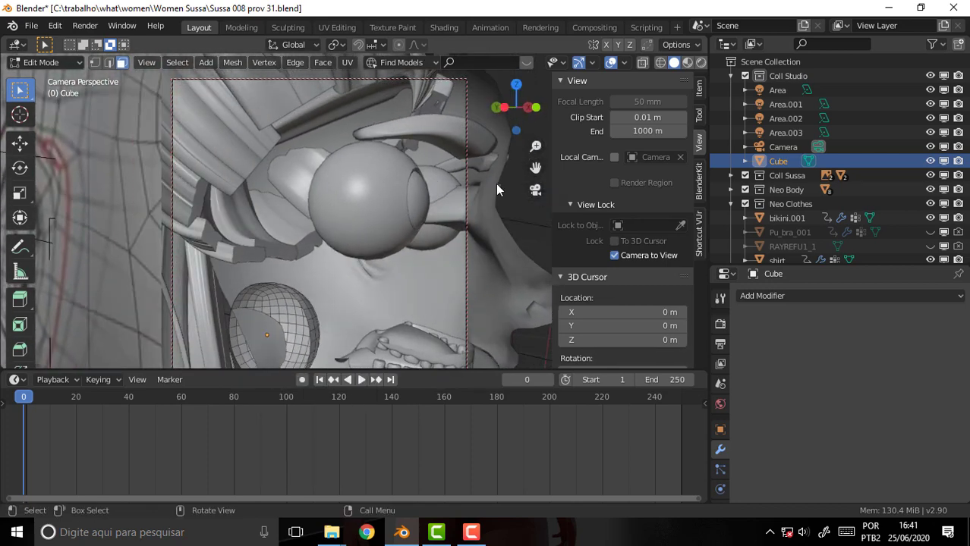
left_click_drag(535, 167, 431, 224)
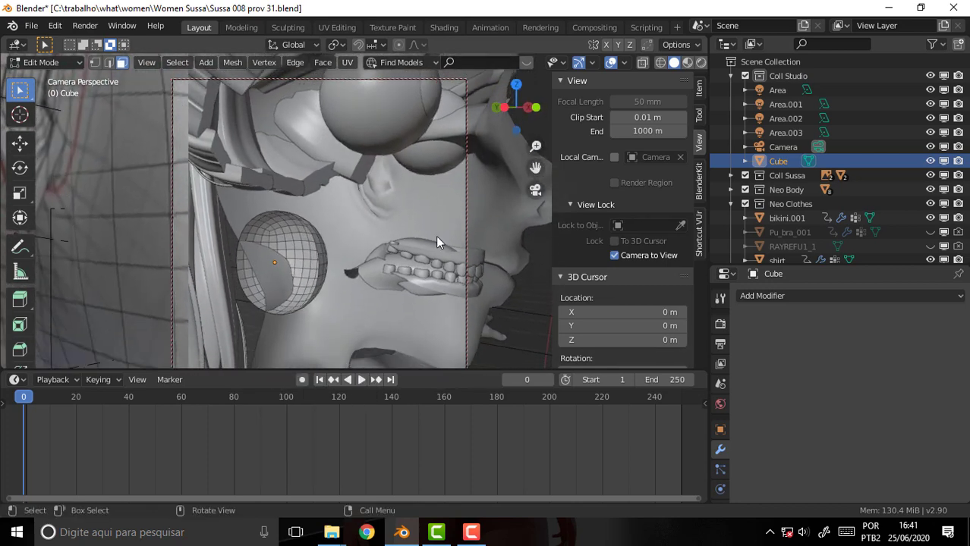
middle_click_drag(436, 242, 469, 238)
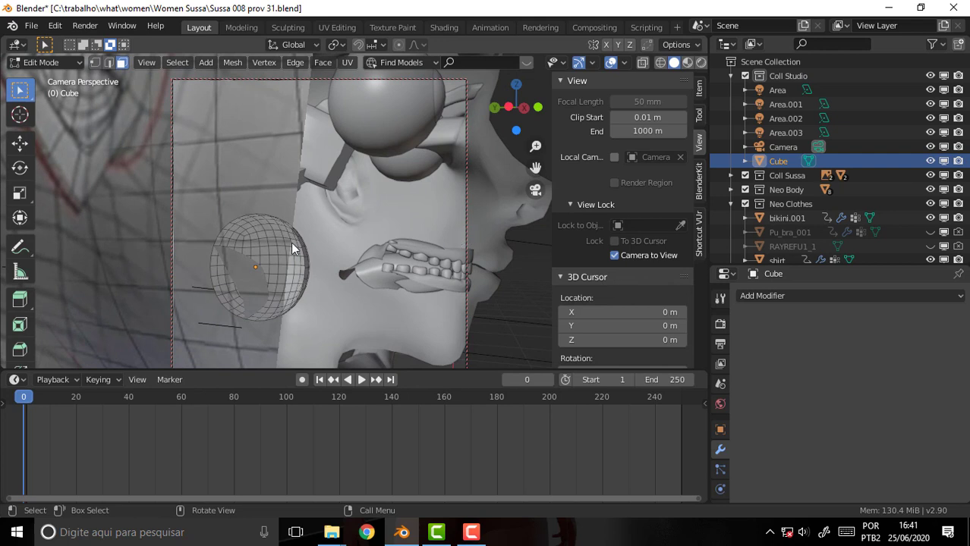
- Back in Object Mode, move the sphere along Y into the mouth around the teeth
left_click(46, 62)
left_click(54, 84)
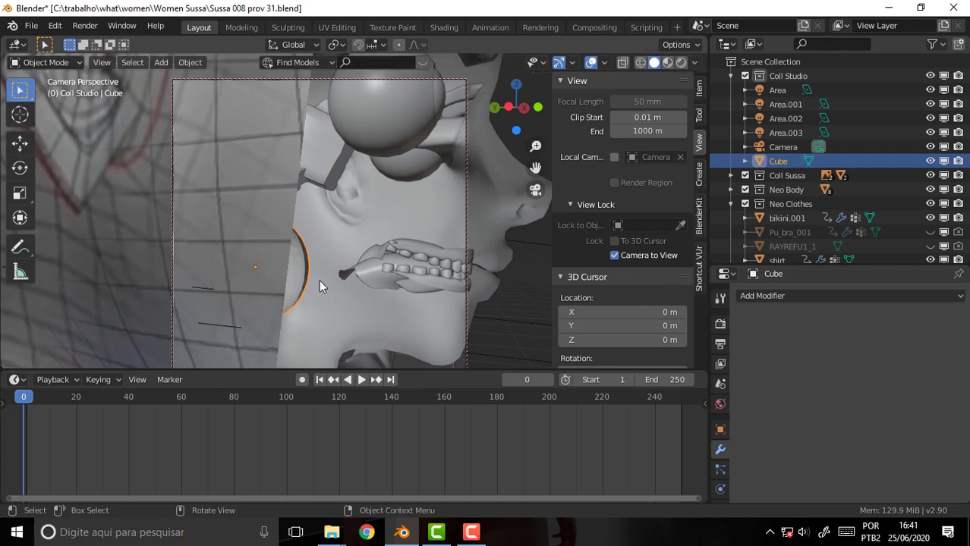
key("g")
key("y")
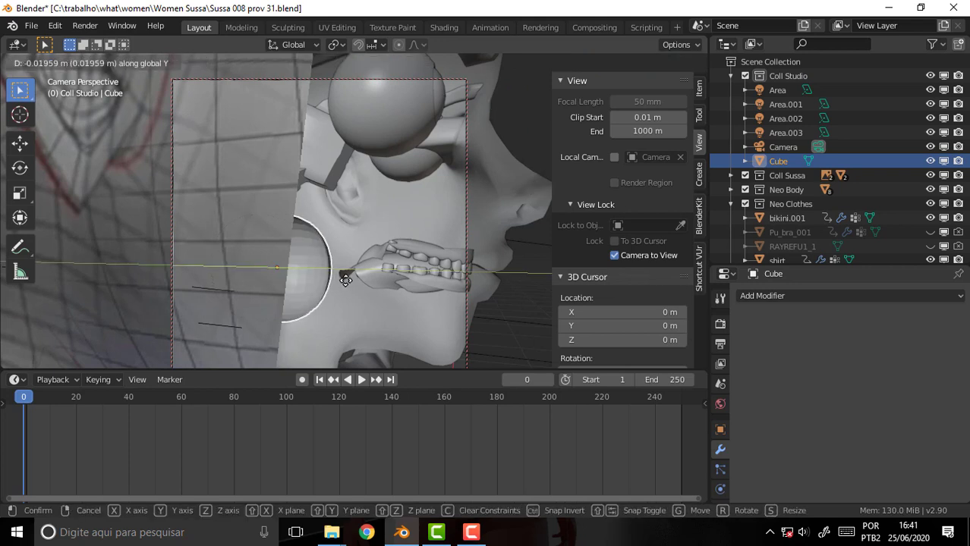
left_click(463, 289)
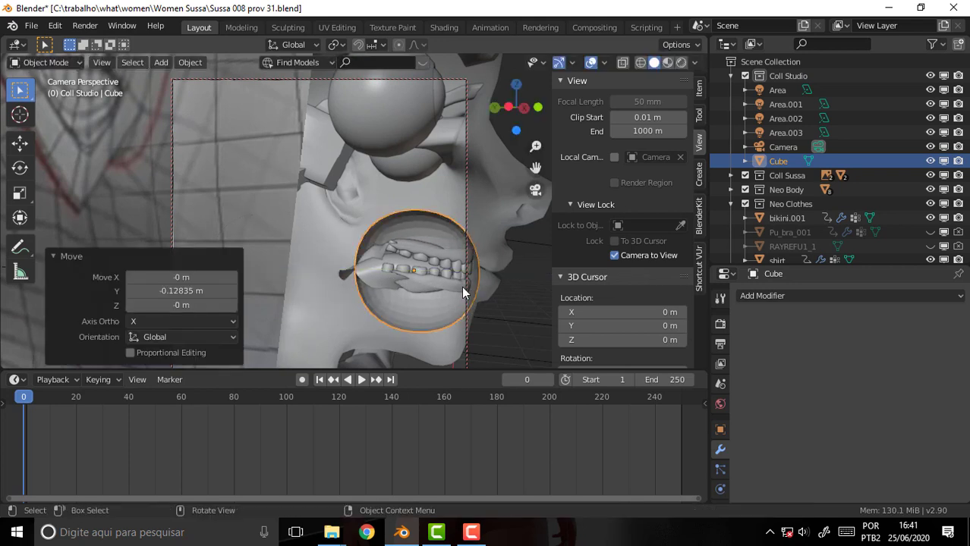
key("g")
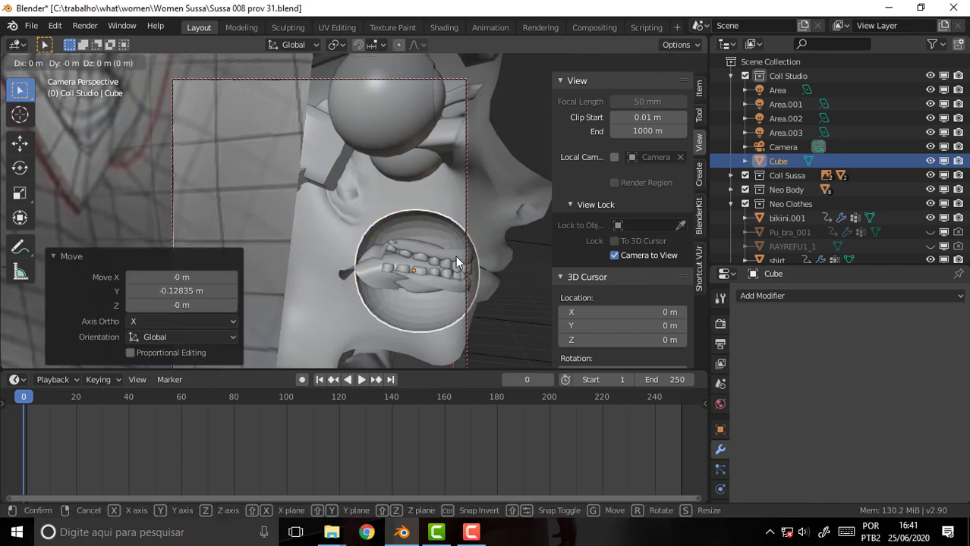
right_click(469, 262)
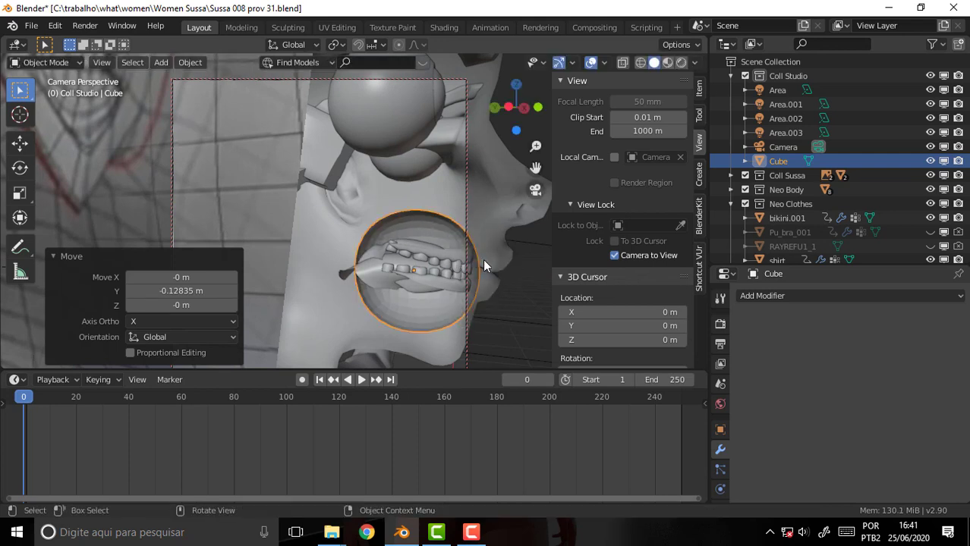
- Flatten the sphere along Z to 0.699 and check its fit around the teeth
key("s")
key("z")
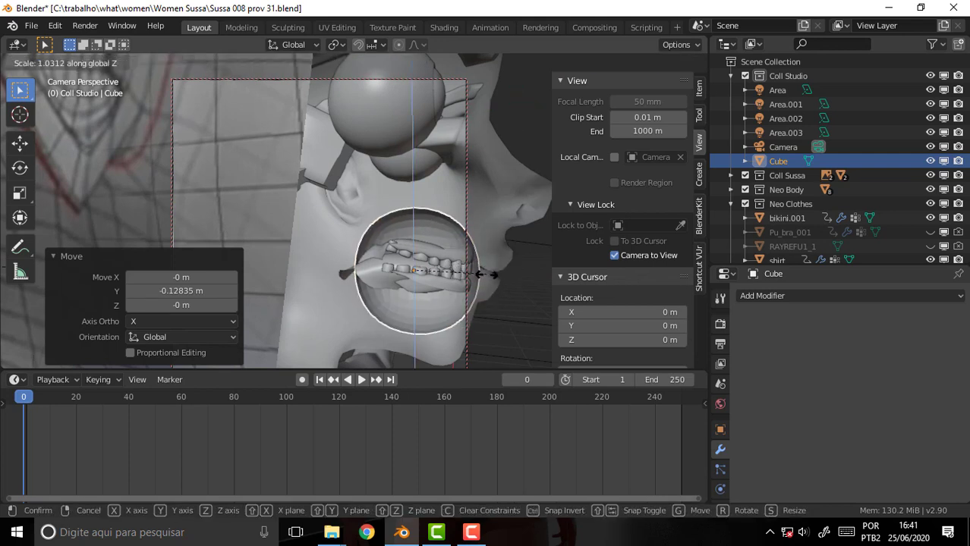
left_click(450, 285)
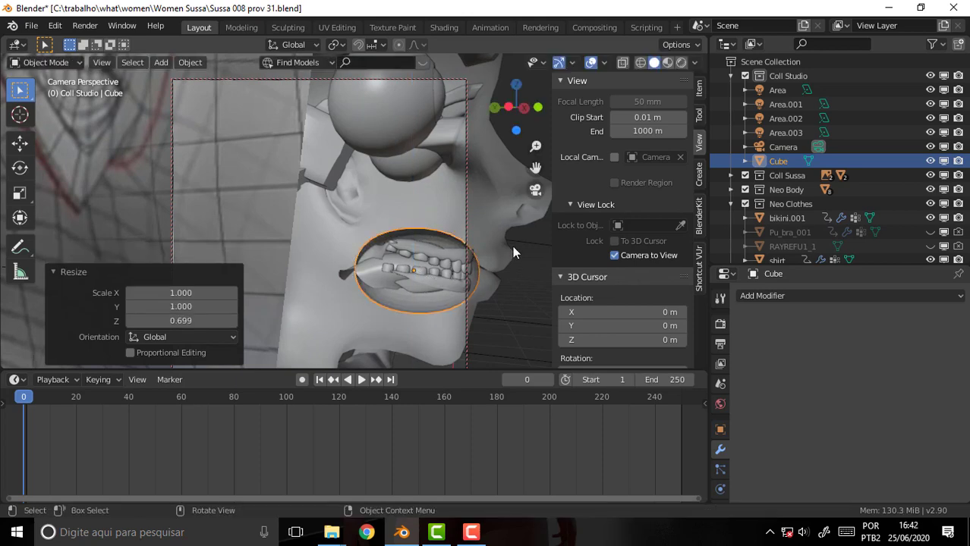
mouse_move(512, 246)
middle_mouse_down()
mouse_move(391, 361)
mouse_move(329, 312)
mouse_move(406, 295)
mouse_move(471, 304)
mouse_move(449, 258)
middle_mouse_up()
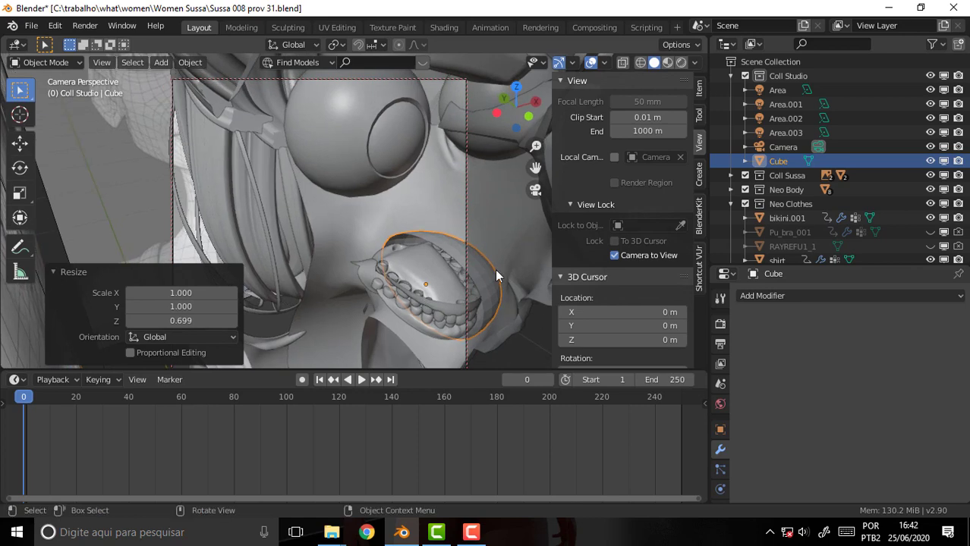
mouse_move(501, 235)
middle_mouse_down()
mouse_move(426, 224)
mouse_move(407, 192)
mouse_move(422, 172)
mouse_move(473, 180)
mouse_move(475, 171)
mouse_move(450, 168)
mouse_move(443, 194)
mouse_move(472, 184)
mouse_move(411, 180)
mouse_move(468, 182)
mouse_move(526, 215)
mouse_move(527, 249)
mouse_move(476, 226)
mouse_move(424, 182)
mouse_move(533, 195)
mouse_move(525, 171)
middle_mouse_up()
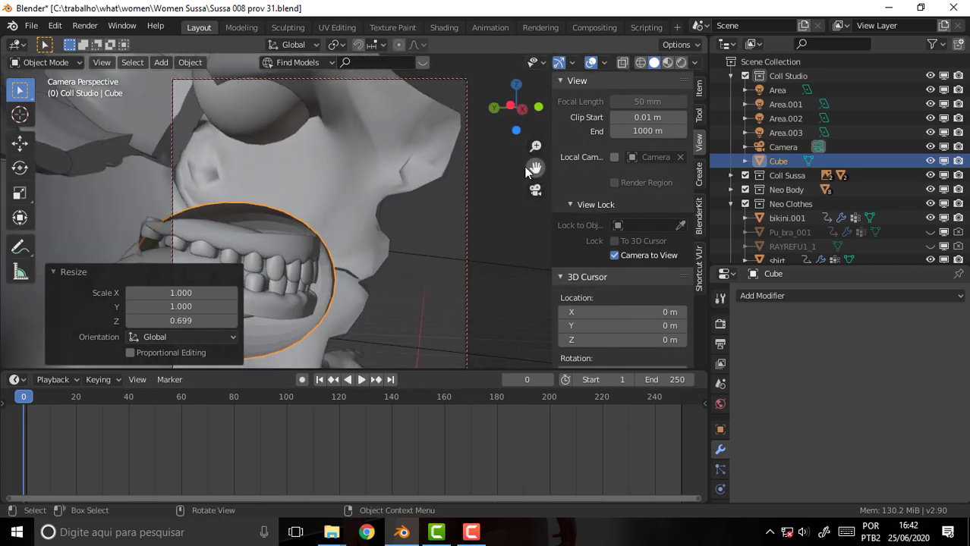
left_click_drag(525, 171, 461, 209)
- Select the mouth sphere, try Ctrl+2 subdivision smoothing and inspect it, then undo
left_click(385, 193)
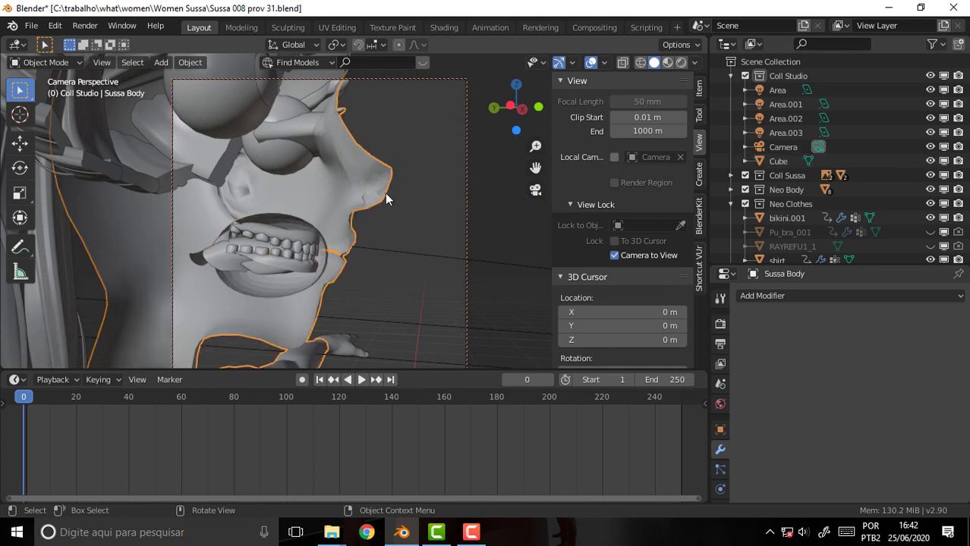
left_click(265, 289)
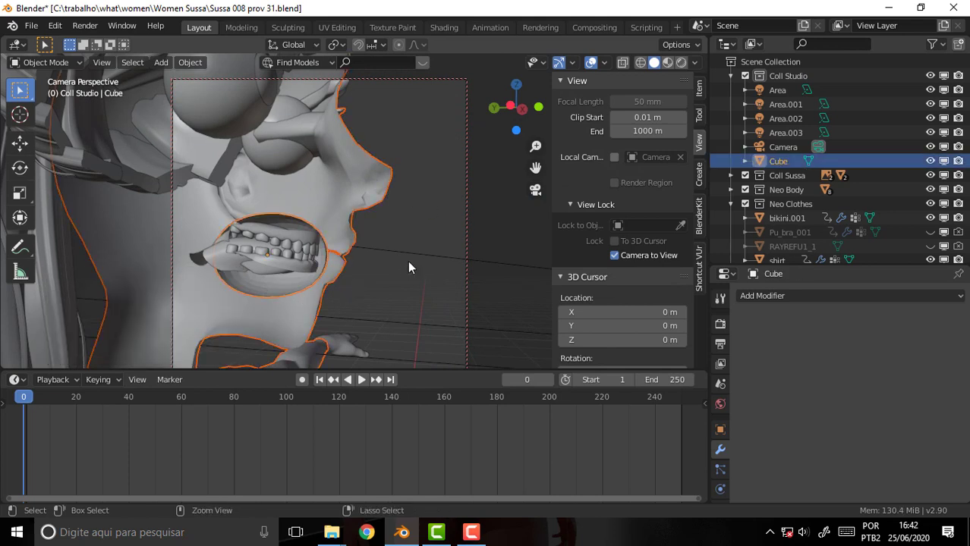
key("ctrl+2")
scroll(404, 241, "up", 2)
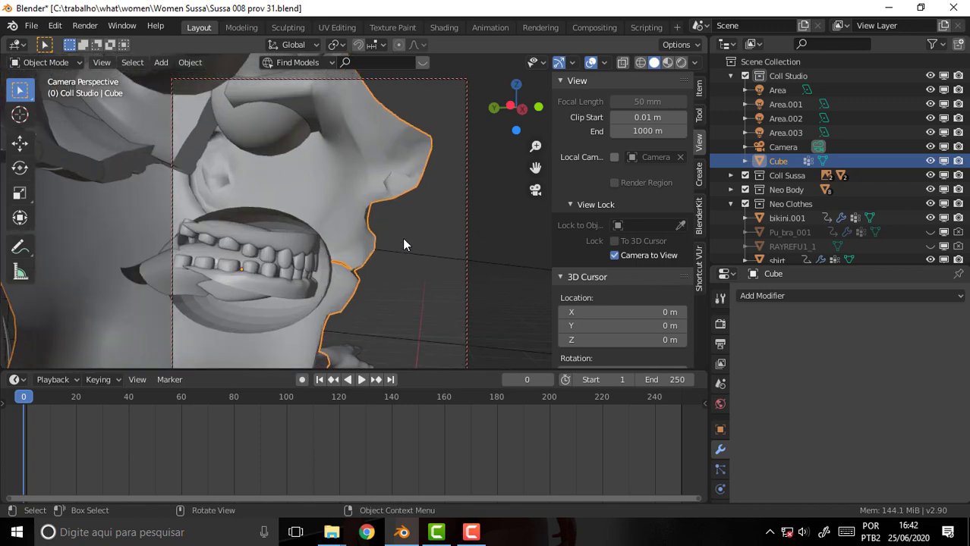
mouse_move(402, 238)
middle_mouse_down()
mouse_move(368, 290)
mouse_move(348, 265)
middle_mouse_up()
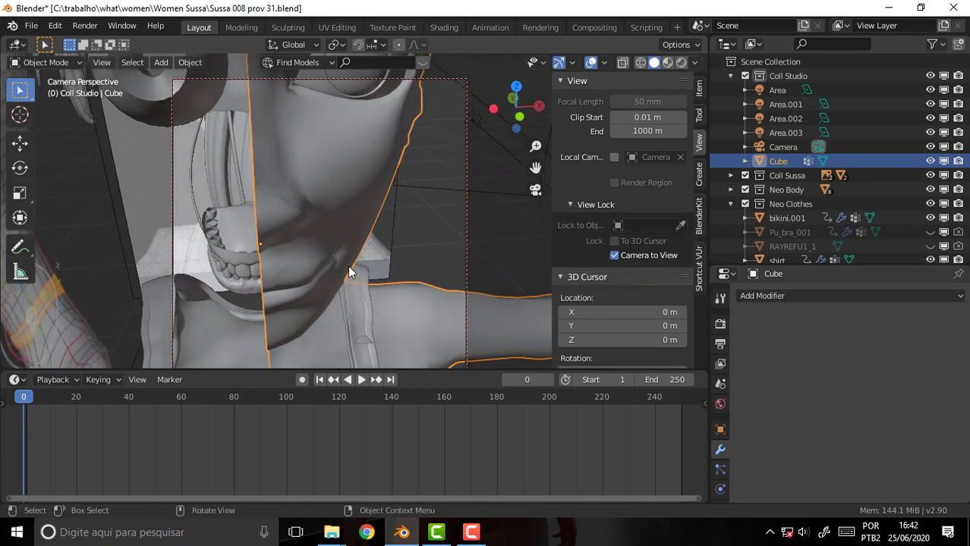
scroll(350, 266, "down", 4)
scroll(356, 278, "down", 3)
scroll(357, 278, "up", 1)
scroll(357, 279, "down", 3)
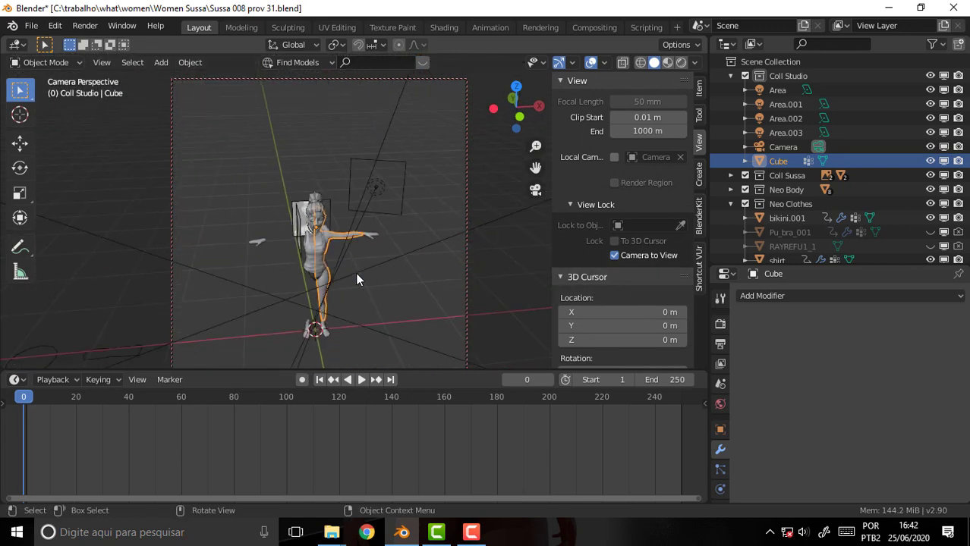
scroll(356, 272, "up", 5)
scroll(360, 266, "down", 3)
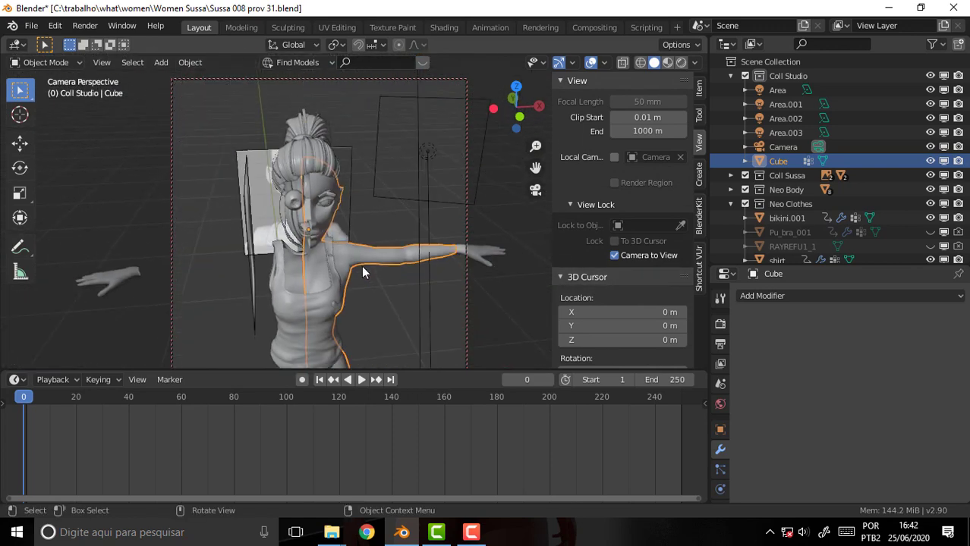
scroll(361, 265, "down", 1)
key("ctrl+z")
key("ctrl+z")
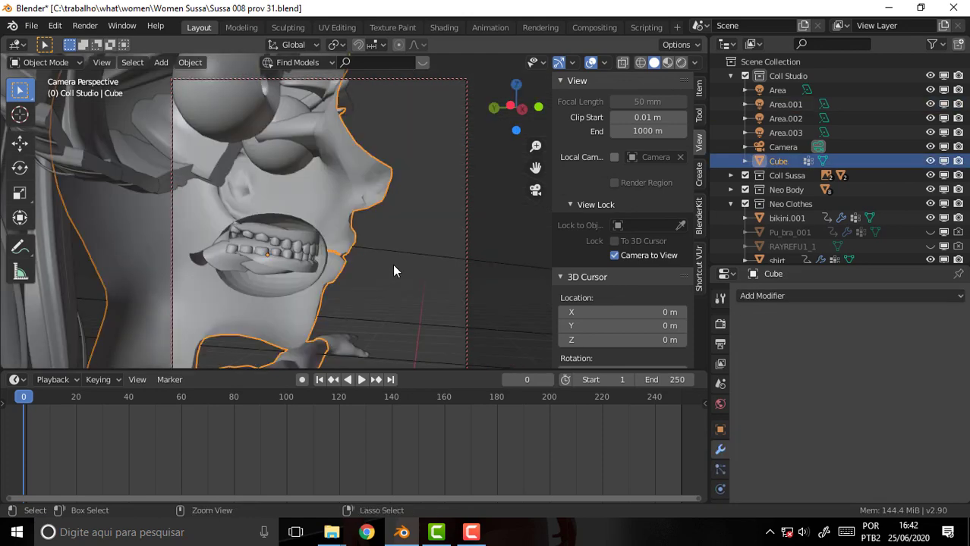
- Select the mouth sphere with Sussa Body active and join them into one mesh
left_click(390, 260)
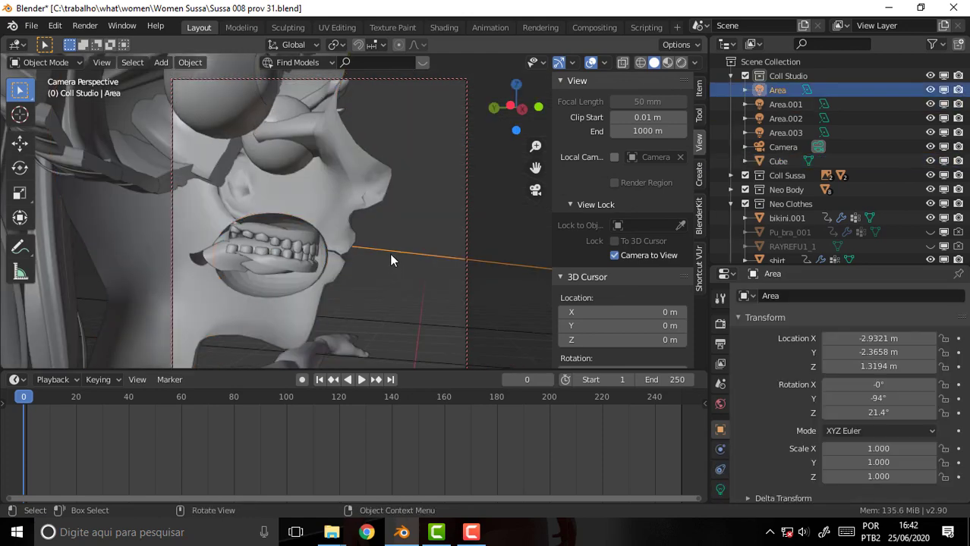
left_click(350, 226)
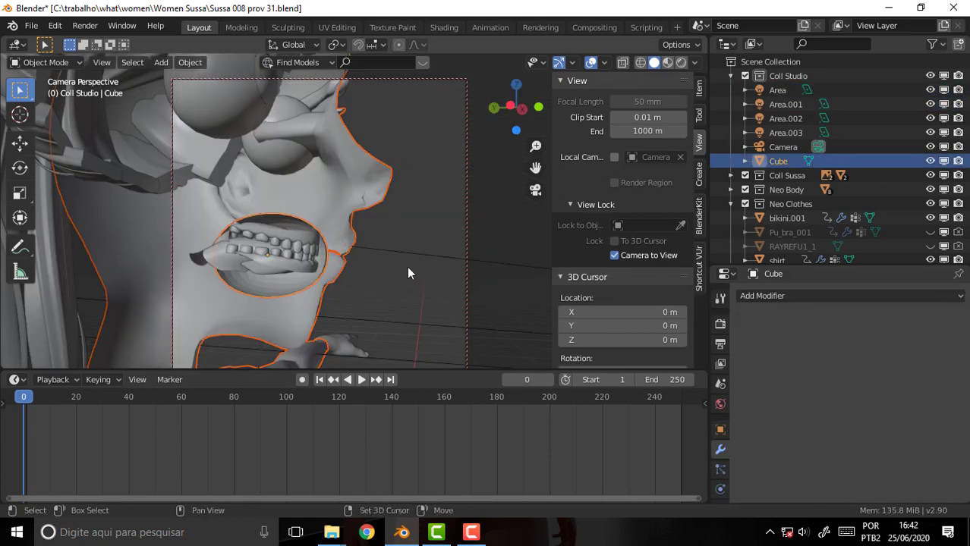
left_click(380, 266)
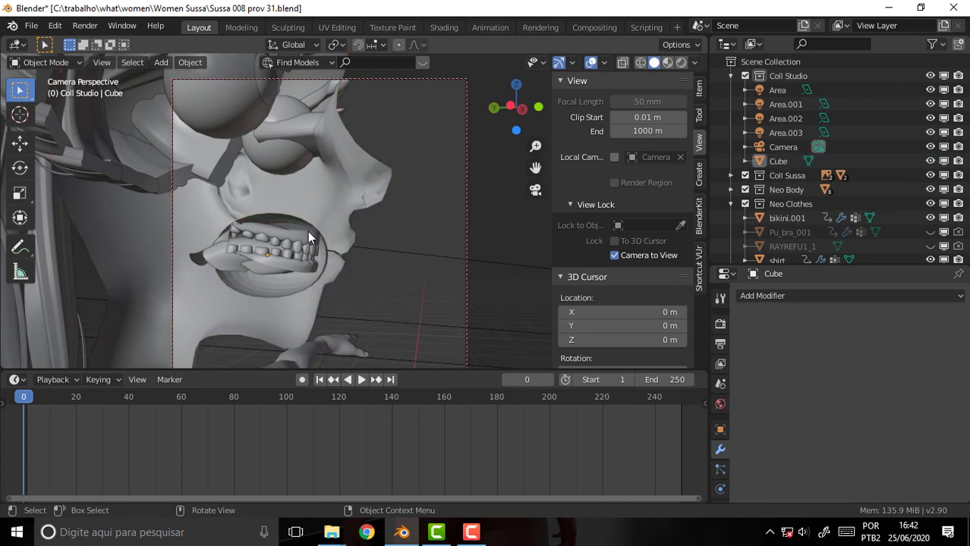
left_click(293, 226)
left_click(345, 229, "shift")
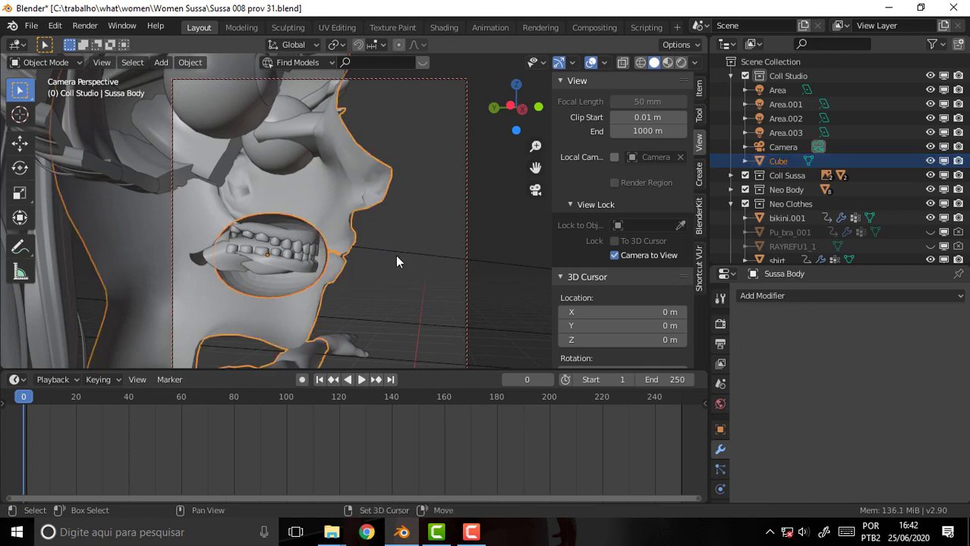
key("Delete")
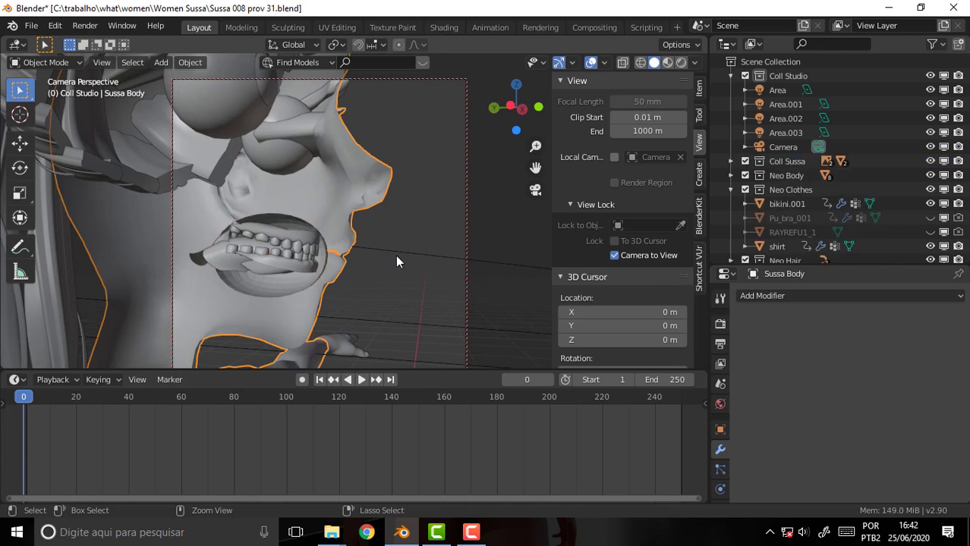
- Hide and unhide the body, then orbit and zoom to inspect the joined mouth
key("h")
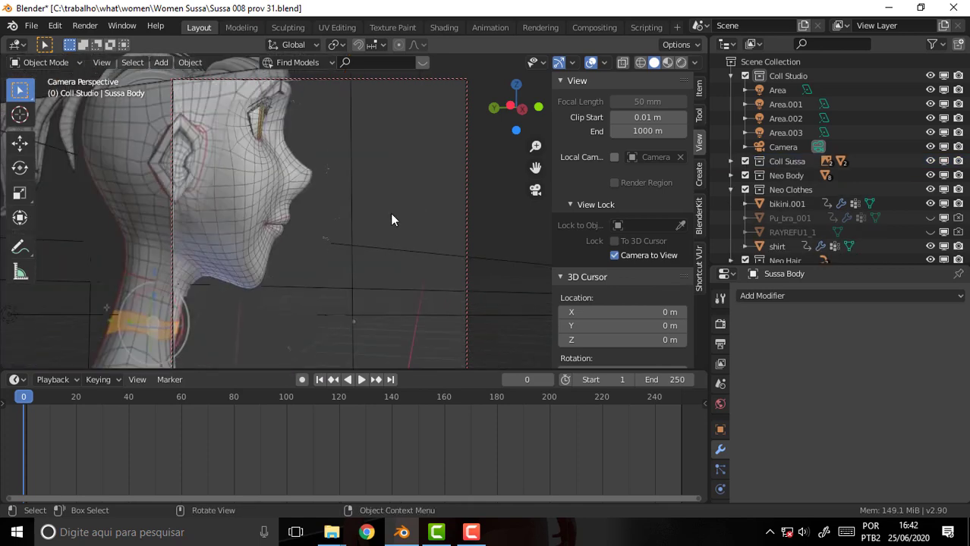
scroll(402, 158, "up", 3)
key("alt+h")
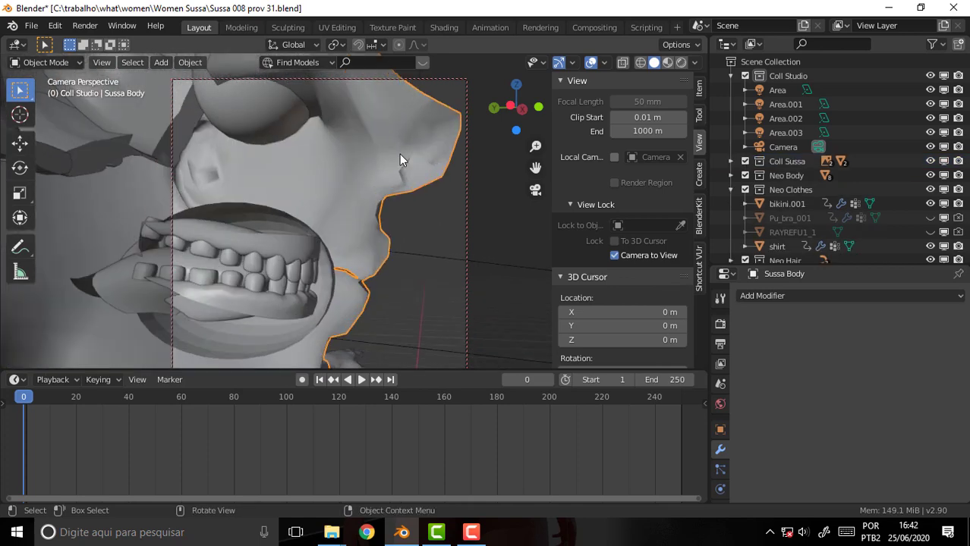
mouse_move(399, 154)
middle_mouse_down()
mouse_move(290, 207)
mouse_move(345, 205)
mouse_move(324, 312)
middle_mouse_up()
scroll(344, 205, "down", 2)
scroll(344, 205, "down", 3)
scroll(344, 205, "down", 3)
scroll(345, 206, "down", 1)
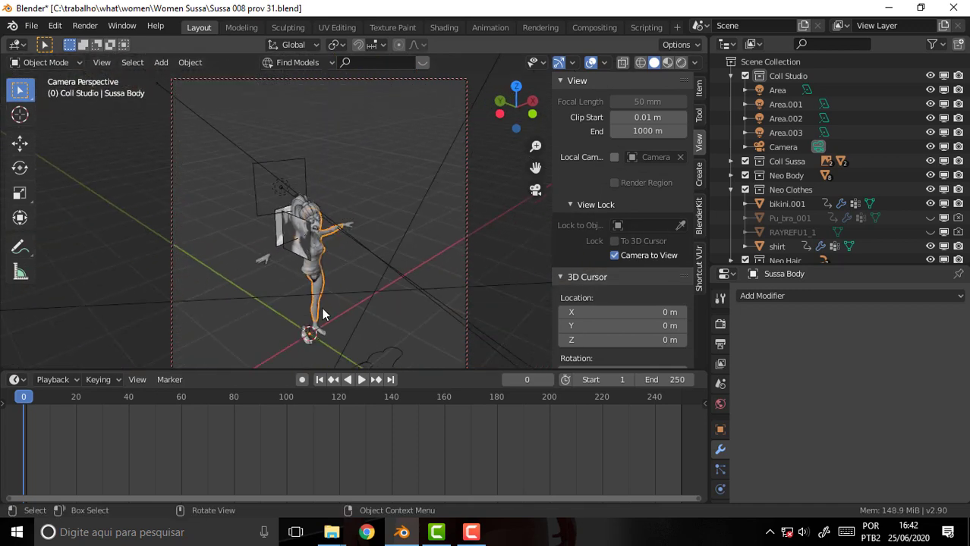
scroll(351, 243, "up", 2)
scroll(353, 242, "up", 3)
scroll(353, 242, "up", 3)
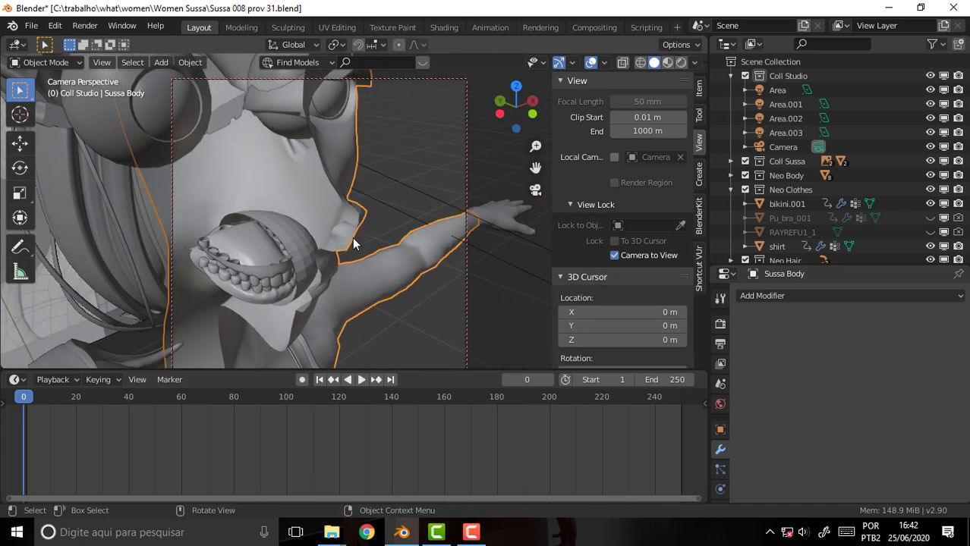
scroll(352, 237, "up", 2)
mouse_move(352, 238)
middle_mouse_down()
mouse_move(333, 210)
mouse_move(437, 193)
mouse_move(426, 175)
middle_mouse_up()
- Enter Edit Mode on Sussa Body and select the mouth-cavity faces beside the teeth
left_click(46, 63)
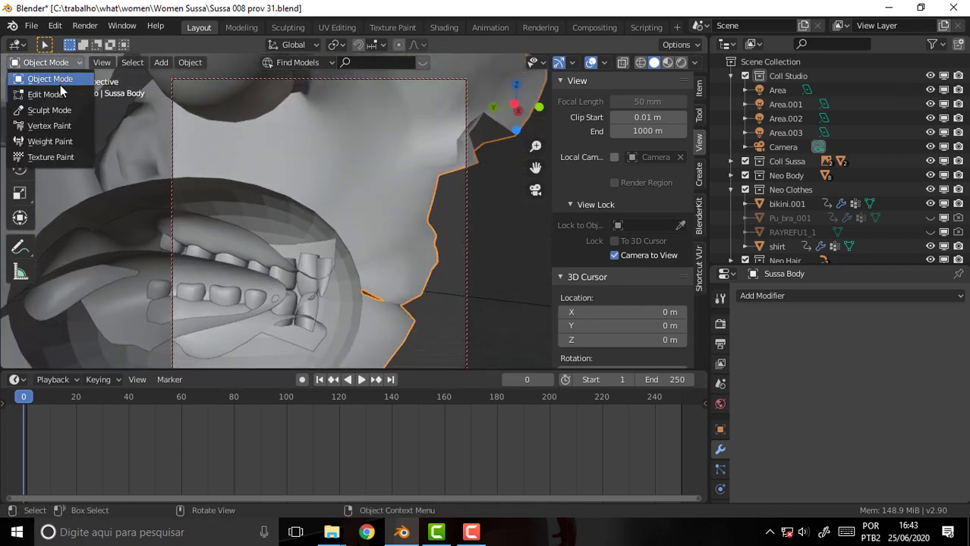
left_click(45, 94)
mouse_move(356, 174)
middle_mouse_down()
mouse_move(414, 183)
mouse_move(410, 190)
middle_mouse_up()
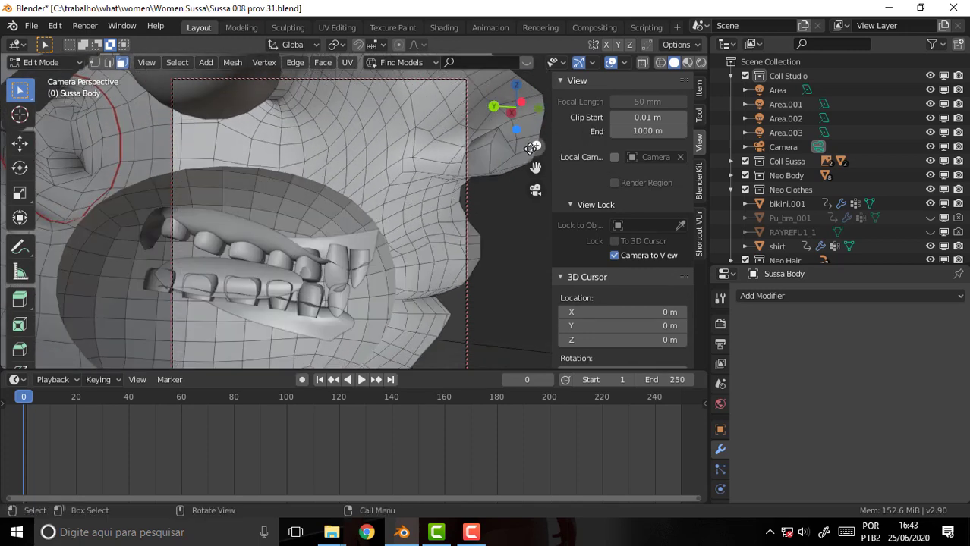
mouse_move(536, 168)
middle_mouse_down()
mouse_move(446, 146)
mouse_move(456, 124)
mouse_move(438, 159)
middle_mouse_up()
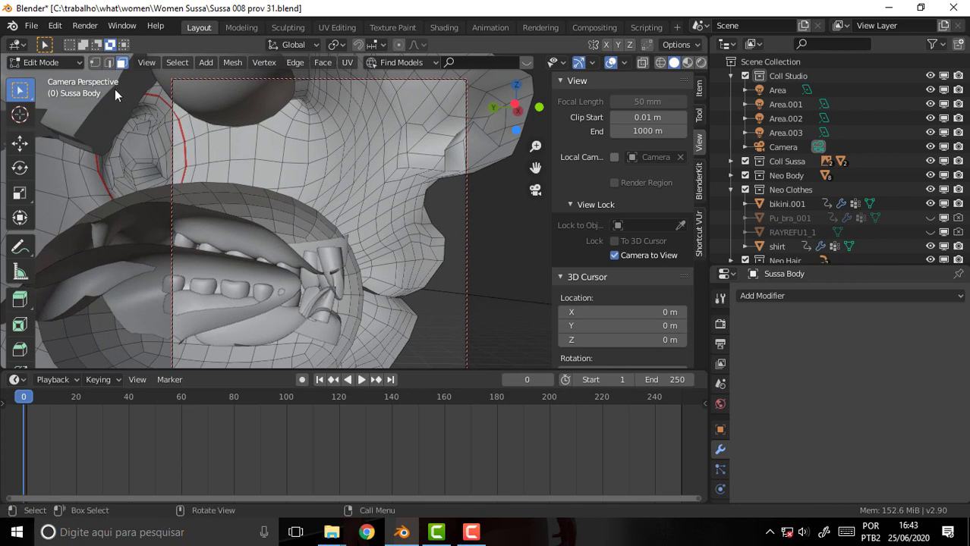
left_click(348, 288, "shift")
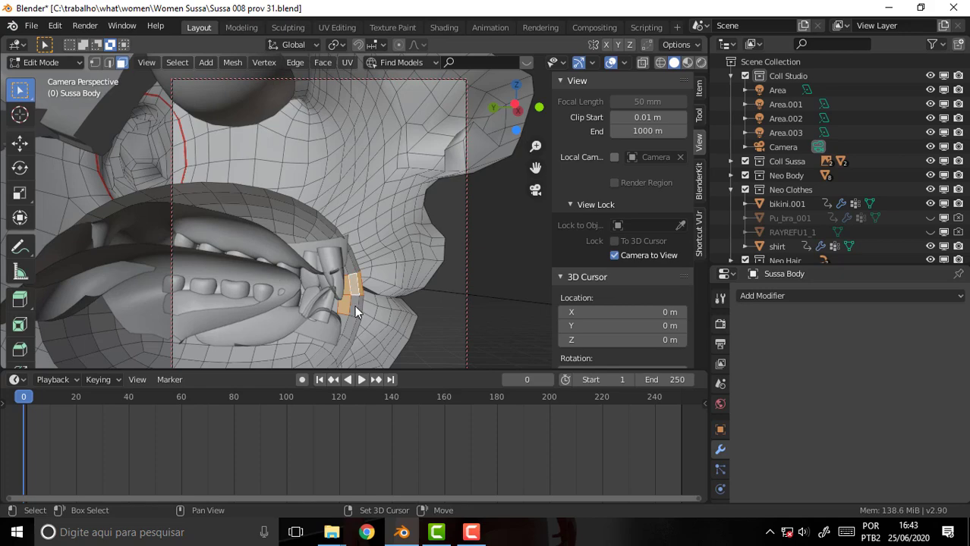
left_click(355, 298, "shift")
left_click(359, 311, "shift")
mouse_move(432, 275)
middle_mouse_down()
mouse_move(351, 276)
mouse_move(335, 295)
mouse_move(342, 326)
mouse_move(329, 371)
mouse_move(401, 358)
mouse_move(378, 302)
mouse_move(334, 264)
mouse_move(338, 290)
middle_mouse_up()
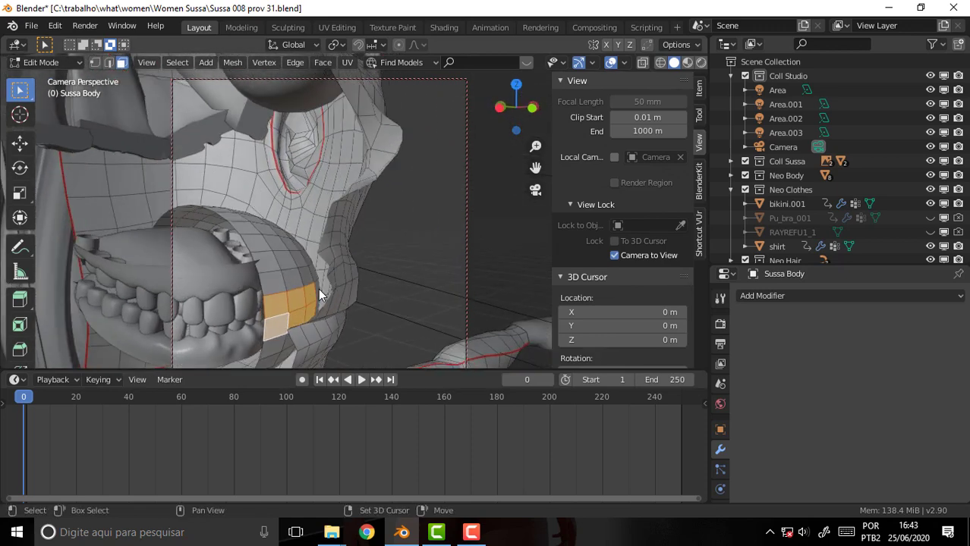
- Delete the selected faces beside the teeth and bring the lip corner into view
left_click(318, 289, "shift")
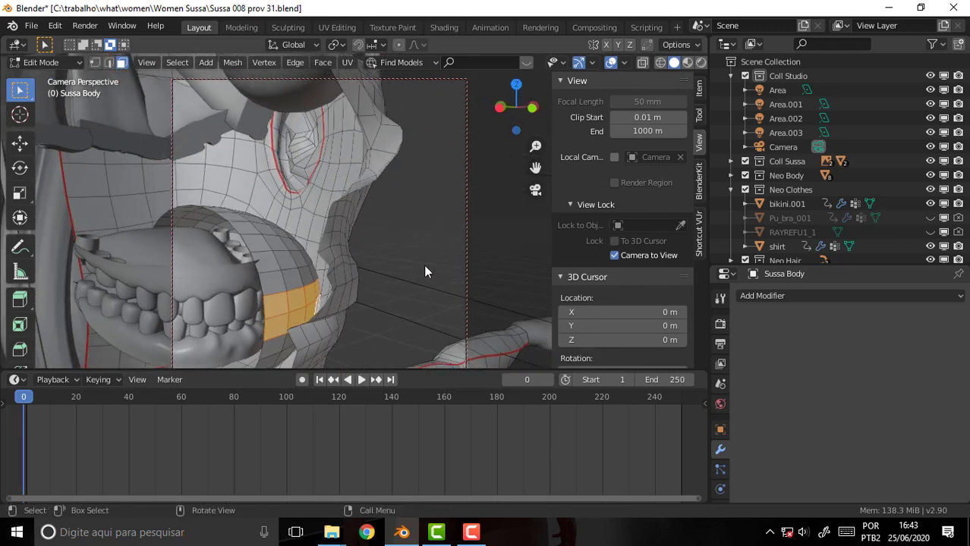
key("x")
left_click(397, 264)
mouse_move(400, 236)
middle_mouse_down()
mouse_move(522, 225)
mouse_move(432, 215)
mouse_move(442, 228)
mouse_move(330, 195)
middle_mouse_up()
scroll(440, 222, "up", 2)
mouse_move(331, 236)
middle_mouse_down()
mouse_move(311, 230)
mouse_move(289, 251)
middle_mouse_up()
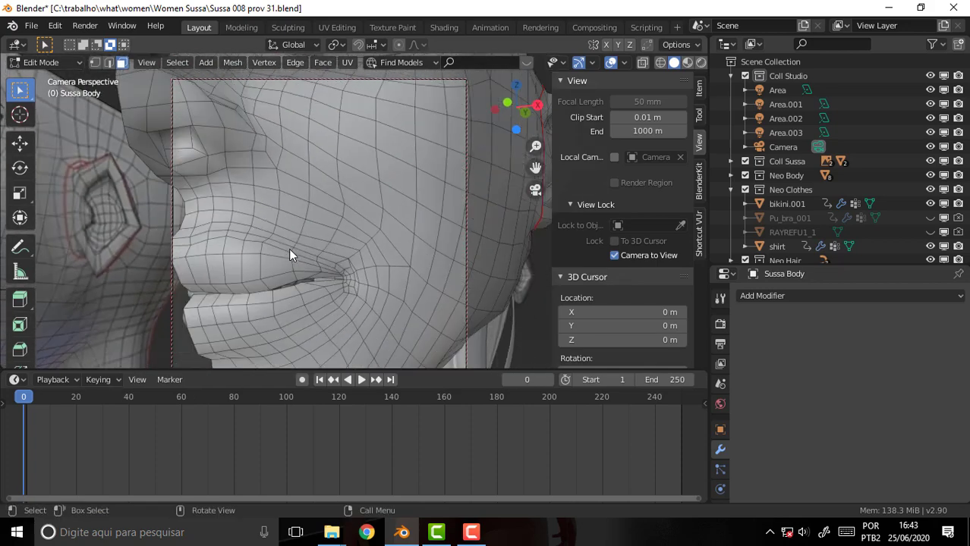
left_click_drag(536, 167, 157, 84)
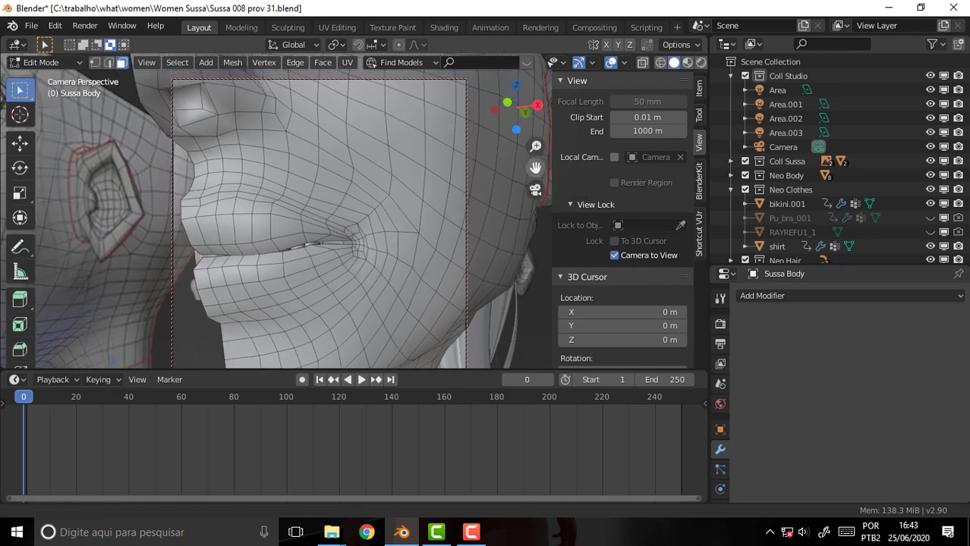
- In vertex select, nudge the lip-corner vertices with several tiny moves
left_click(96, 63)
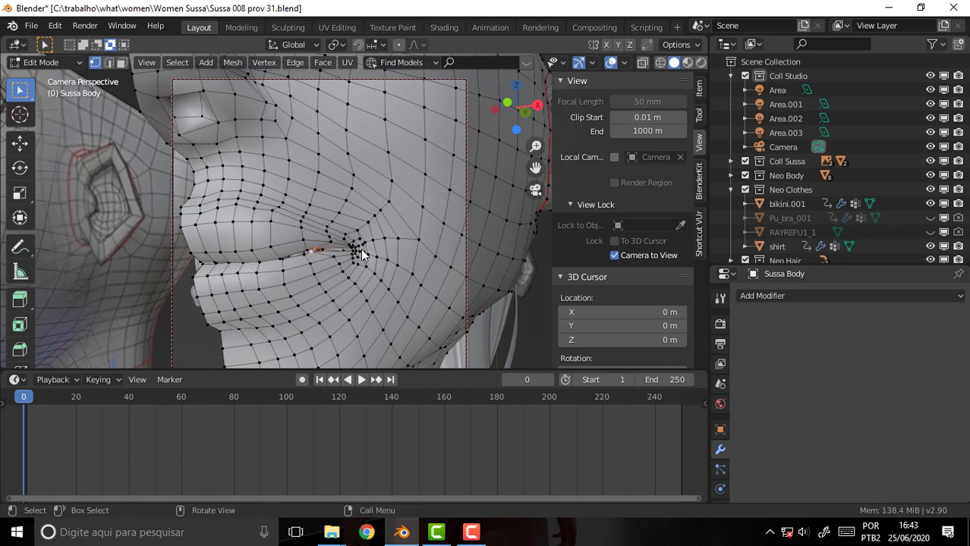
key("g")
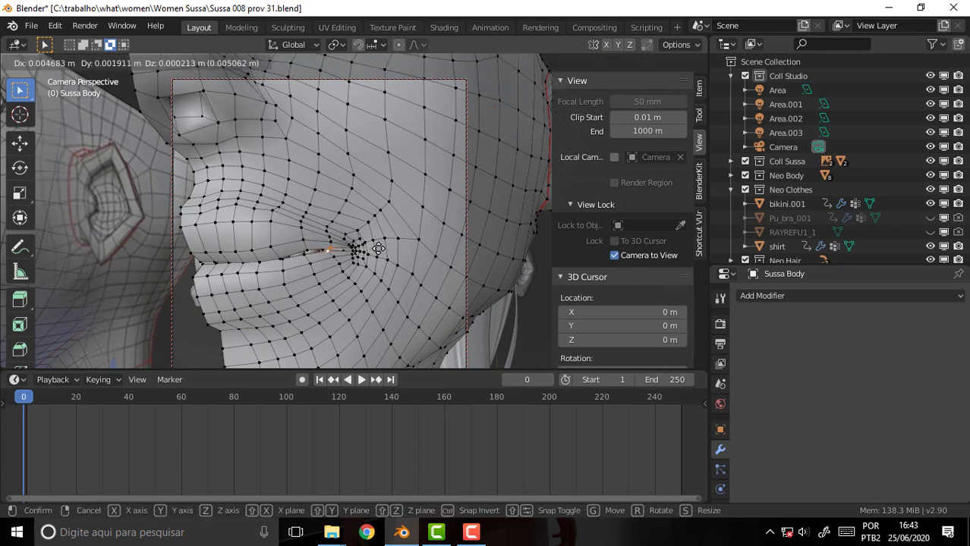
left_click(377, 248)
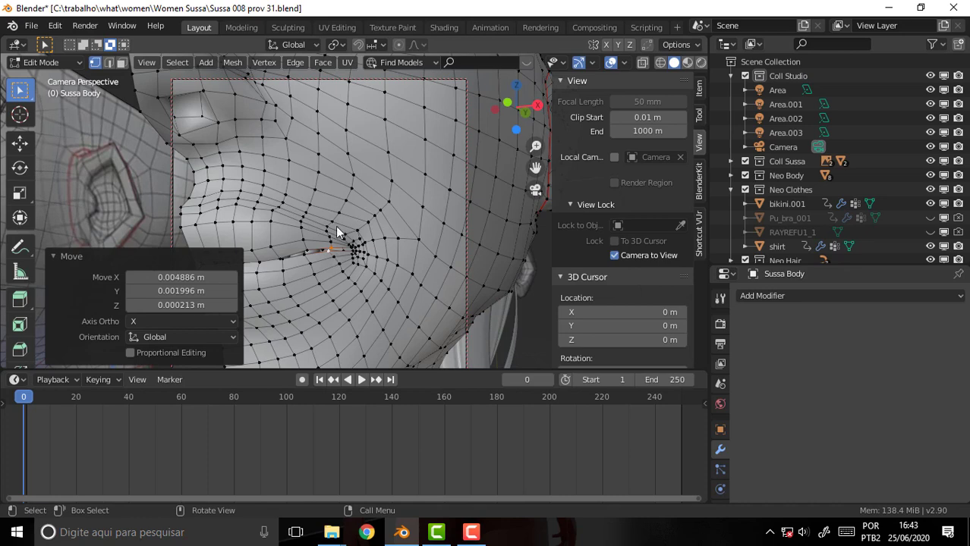
mouse_move(340, 234)
middle_mouse_down()
mouse_move(371, 224)
mouse_move(424, 231)
mouse_move(383, 231)
middle_mouse_up()
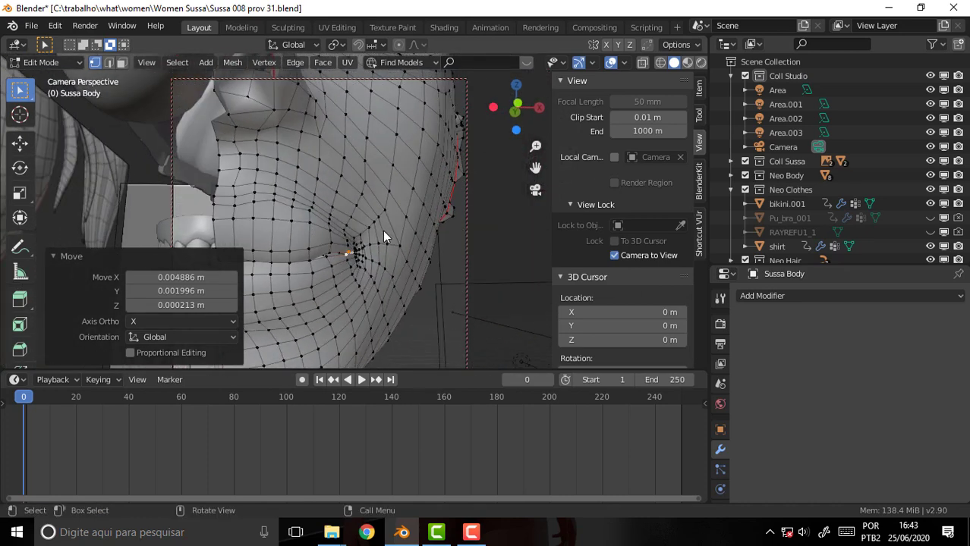
left_click(309, 261)
key("shift")
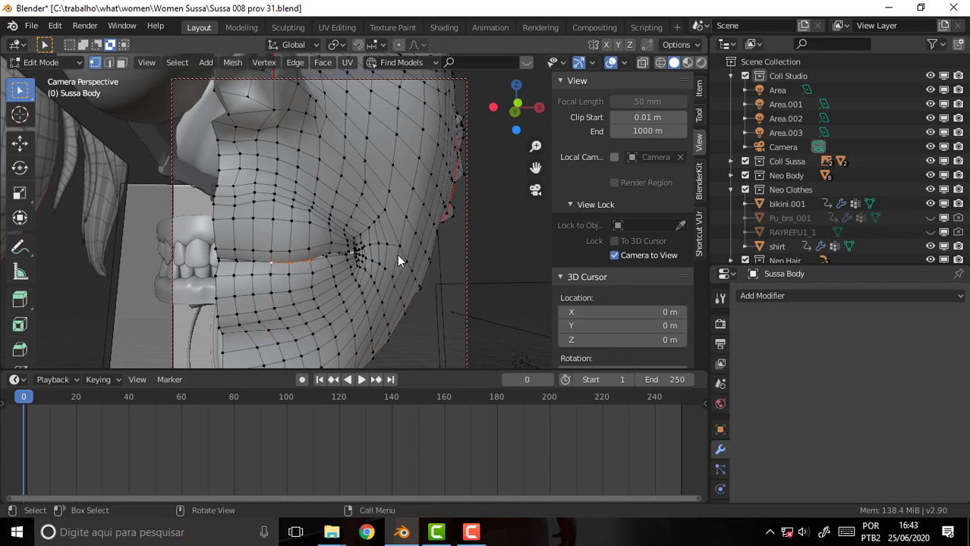
key("g")
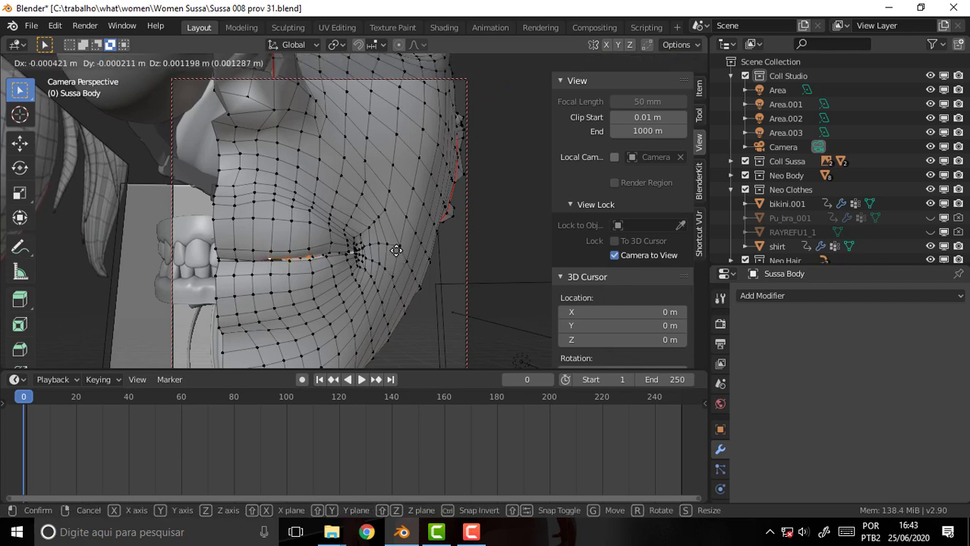
left_click(396, 251)
left_click(252, 259)
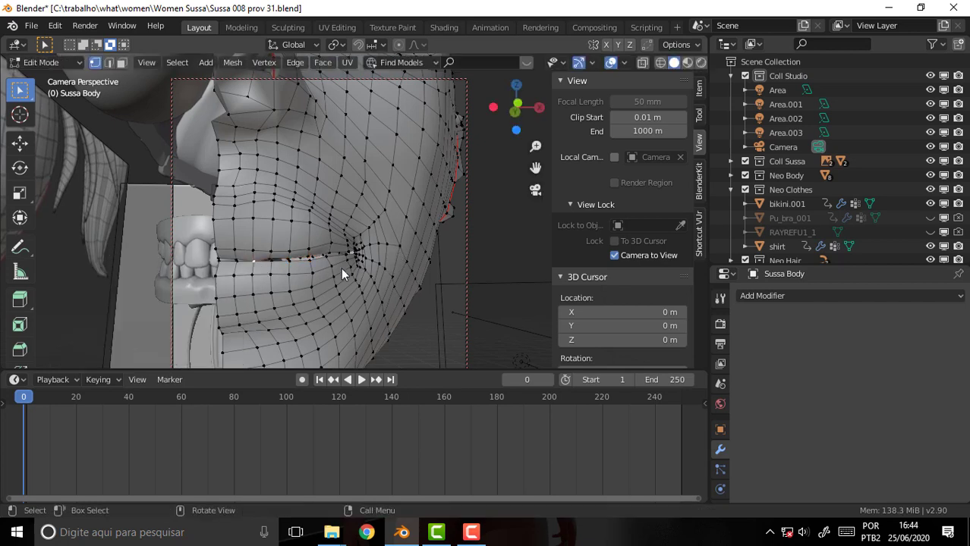
key("g")
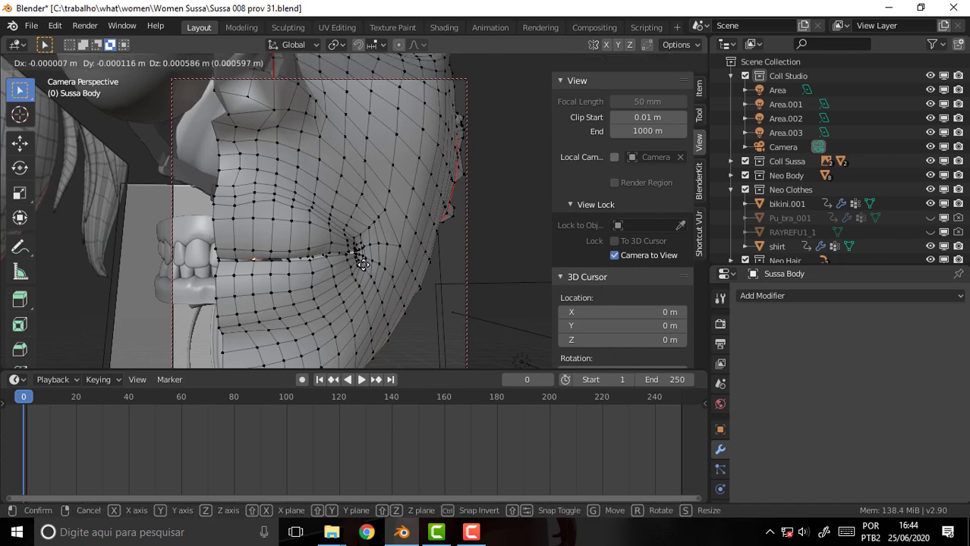
left_click(313, 268)
mouse_move(372, 249)
middle_mouse_down()
mouse_move(510, 268)
mouse_move(508, 280)
mouse_move(473, 297)
mouse_move(498, 293)
mouse_move(502, 272)
mouse_move(426, 275)
mouse_move(449, 296)
mouse_move(401, 309)
middle_mouse_up()
- Extrude the mouth-cavity rim edge loop and flatten it to 0 along Y
key("2")
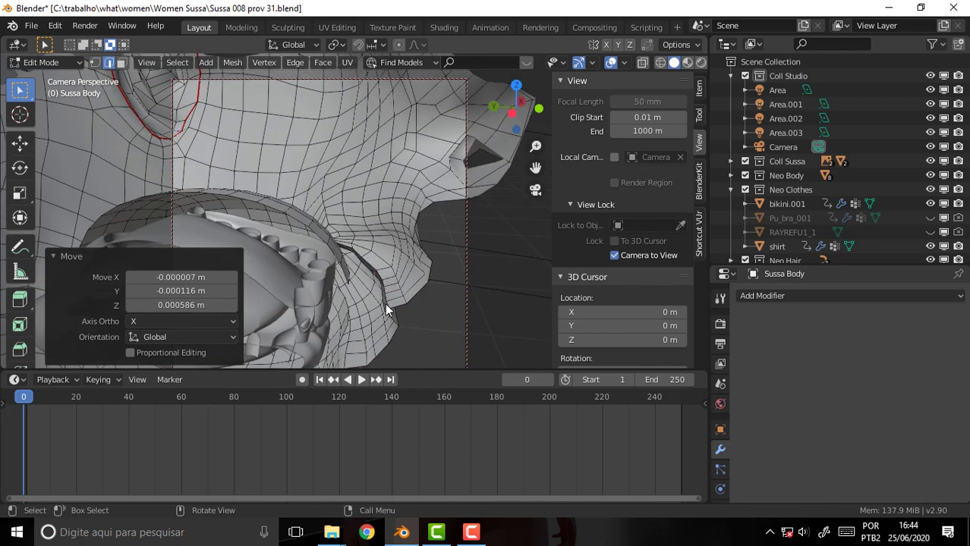
left_click(386, 303, "alt+shift")
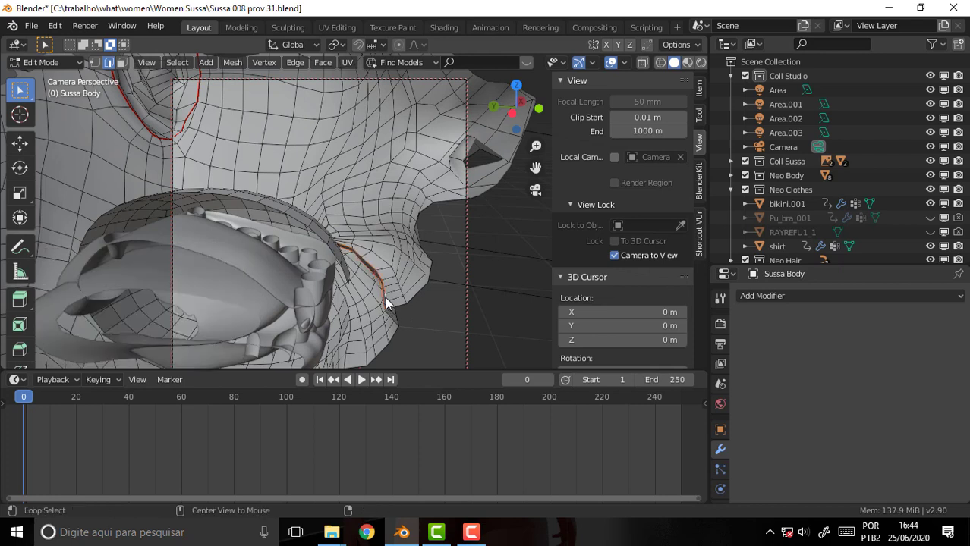
key("g")
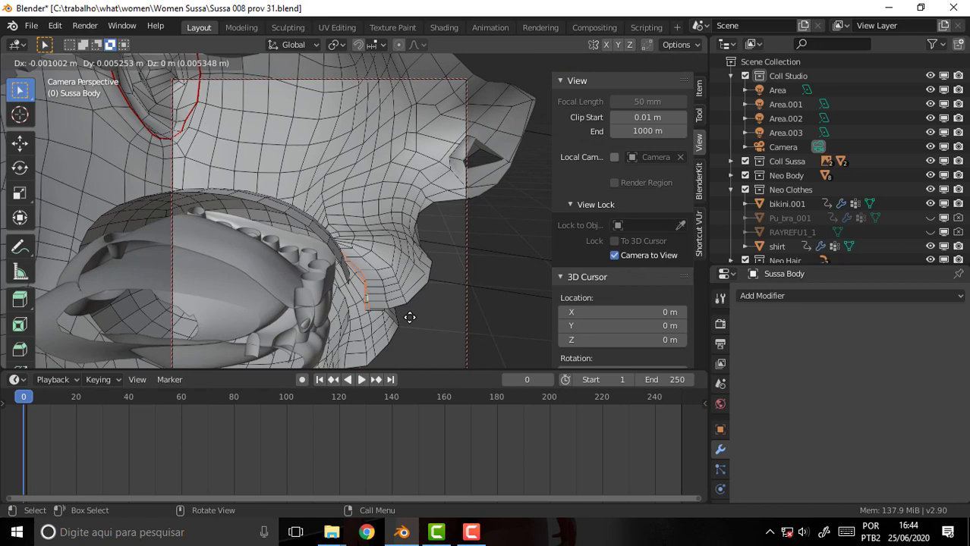
left_click(409, 320)
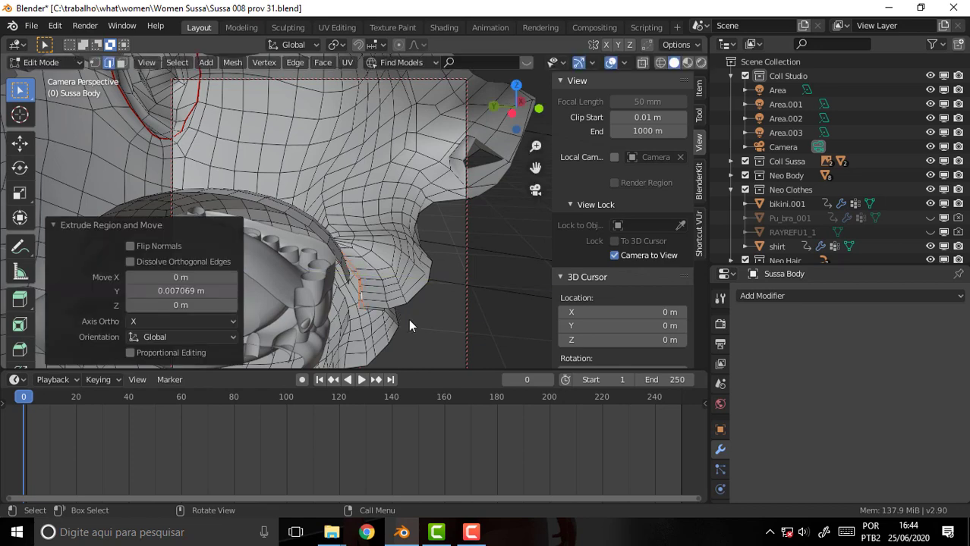
mouse_move(409, 326)
middle_mouse_down()
mouse_move(372, 311)
mouse_move(393, 320)
middle_mouse_up()
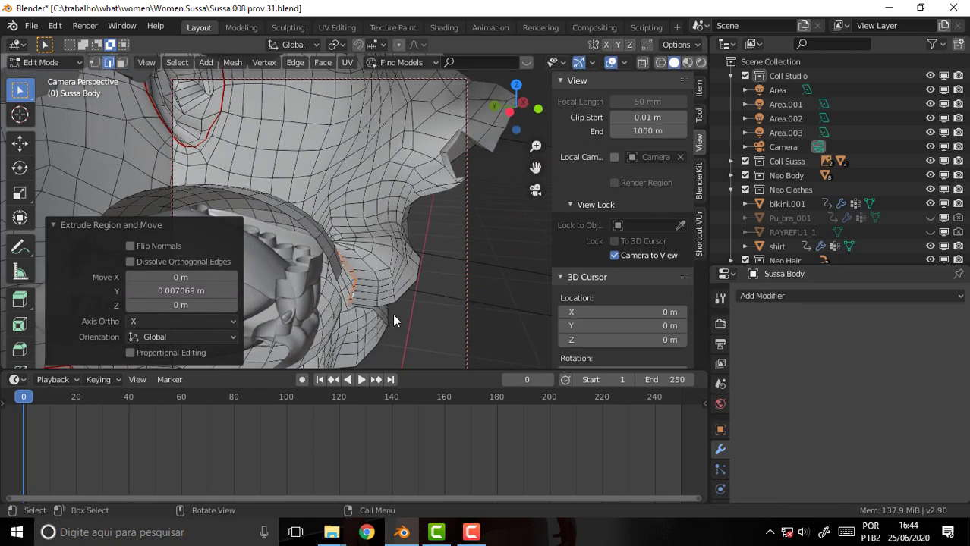
key("s")
key("y")
key("0")
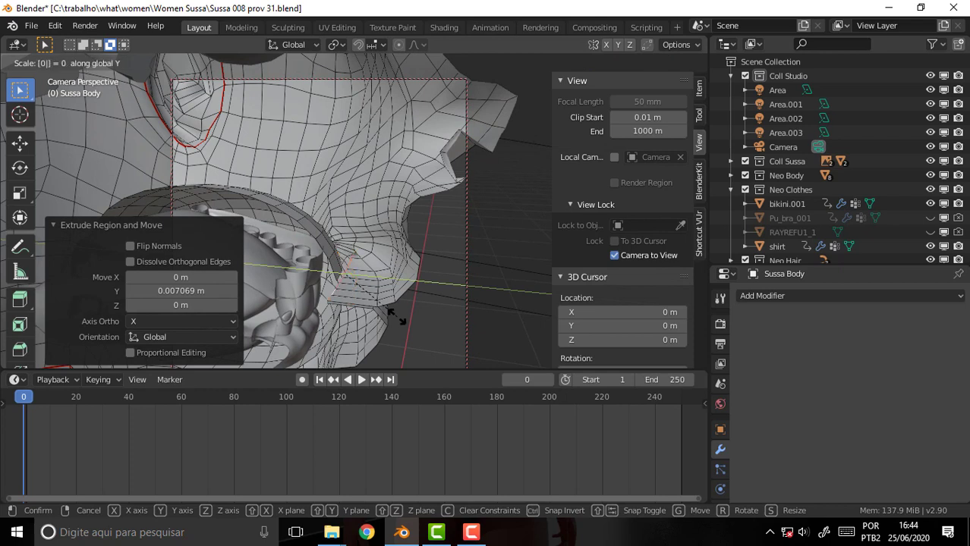
key("Return")
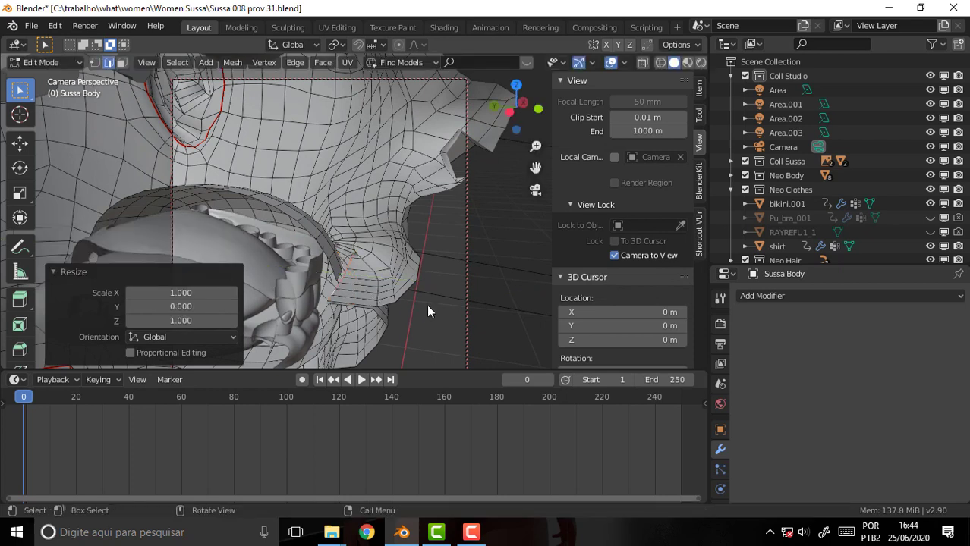
- Move the flattened edge loop along Y toward the lips
key("g")
key("y")
left_click(409, 305)
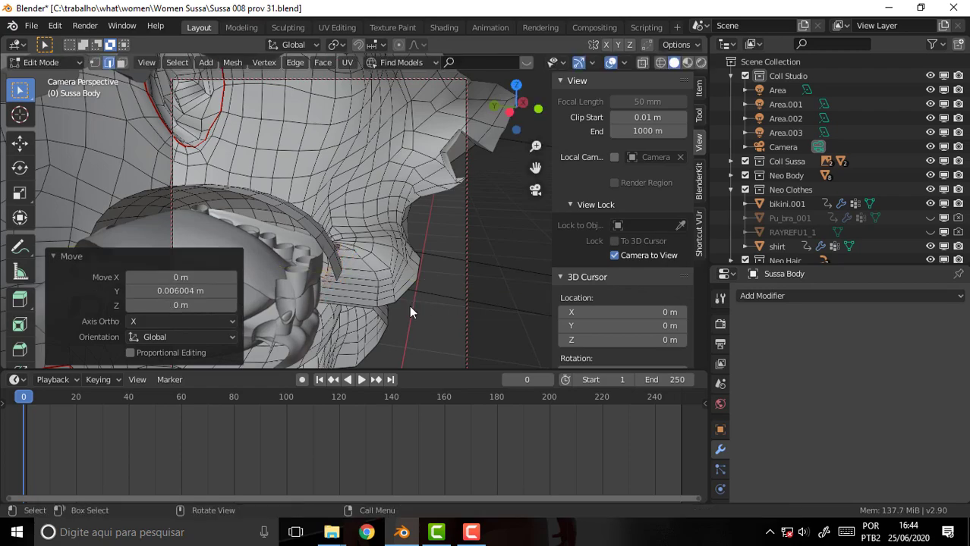
mouse_move(409, 305)
middle_mouse_down()
mouse_move(607, 326)
mouse_move(390, 326)
mouse_move(391, 338)
mouse_move(288, 301)
mouse_move(428, 359)
mouse_move(432, 59)
middle_mouse_up()
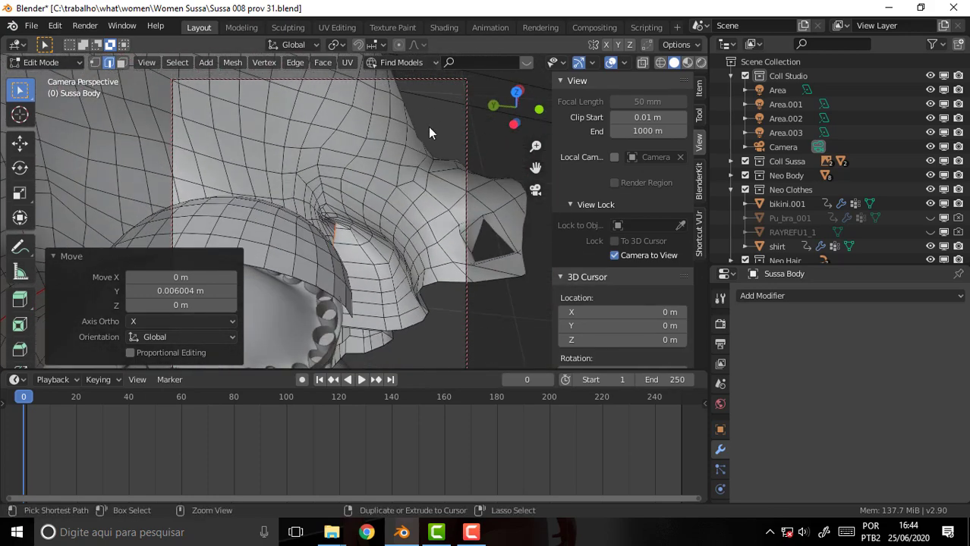
mouse_move(428, 127)
middle_mouse_down()
mouse_move(386, 127)
mouse_move(368, 144)
middle_mouse_up()
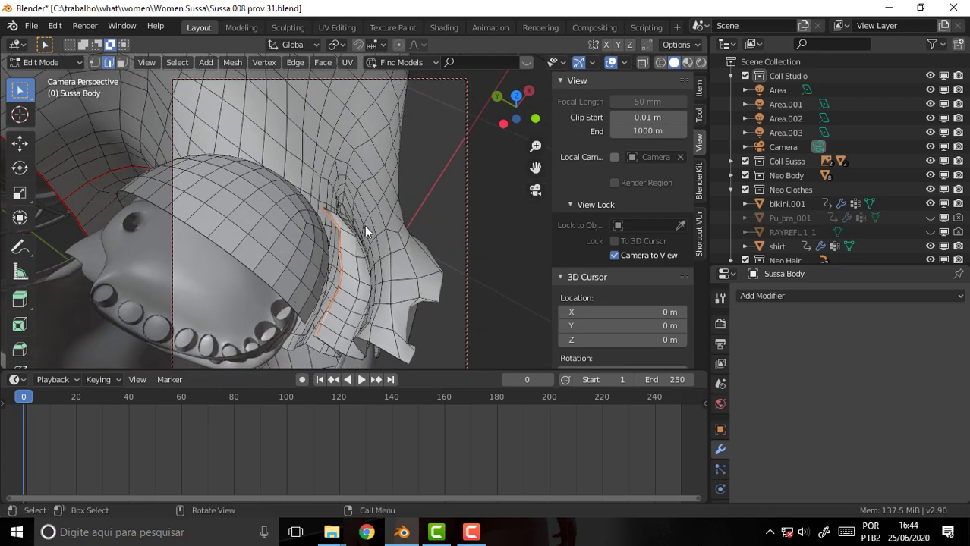
- Shrink the new edge loop to 0.761 and deselect it
key("s")
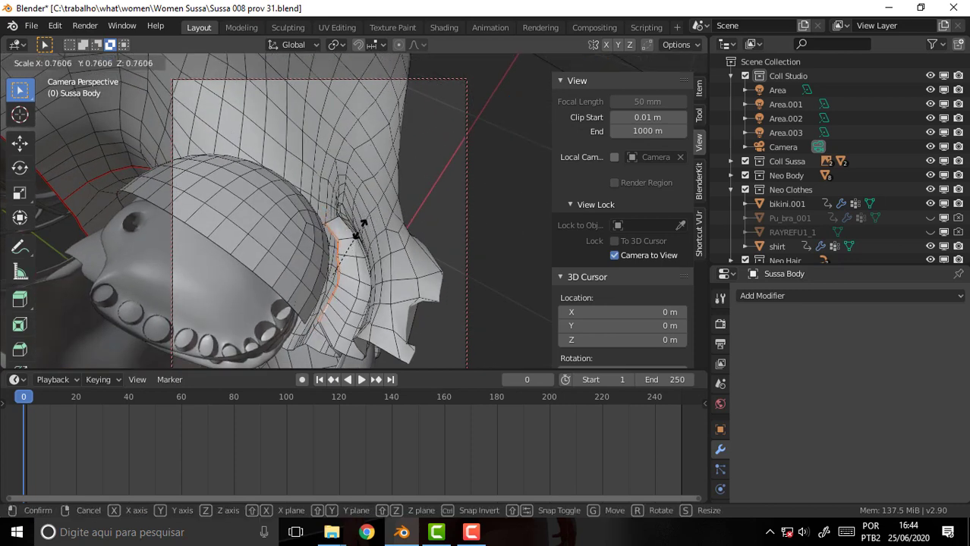
left_click(361, 227)
mouse_move(363, 229)
middle_mouse_down()
mouse_move(425, 151)
mouse_move(418, 121)
mouse_move(430, 104)
mouse_move(412, 138)
mouse_move(371, 144)
mouse_move(366, 94)
mouse_move(381, 163)
mouse_move(333, 195)
middle_mouse_up()
mouse_move(347, 241)
middle_mouse_down()
mouse_move(315, 243)
mouse_move(288, 274)
middle_mouse_up()
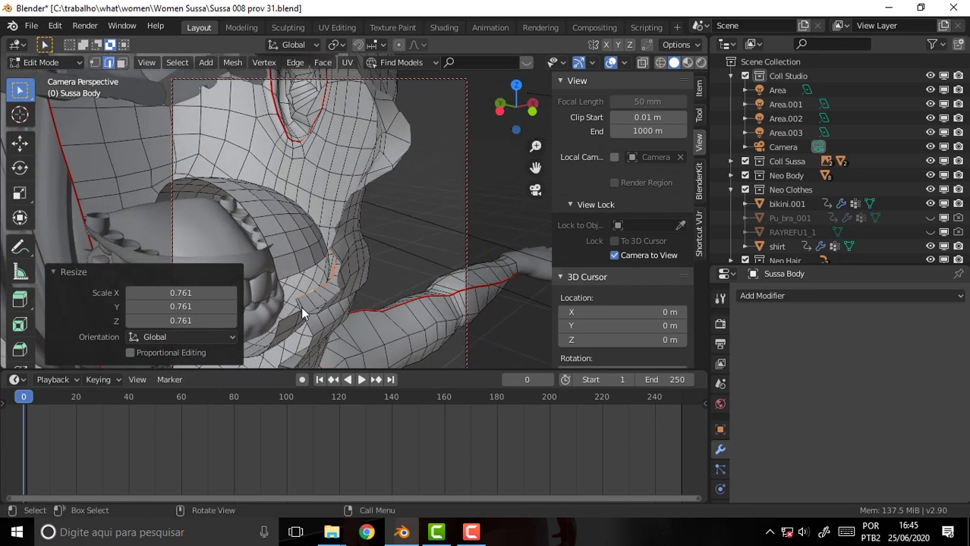
left_click(304, 303)
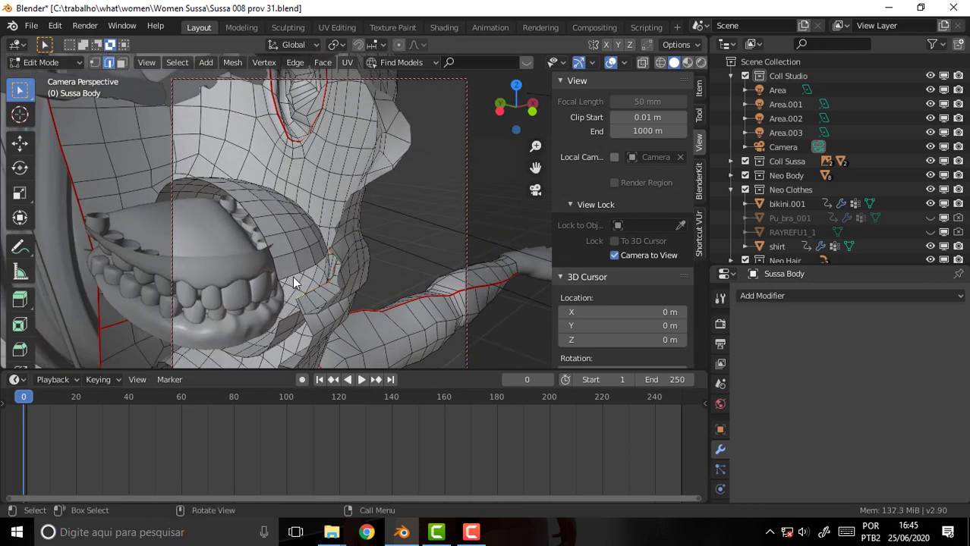
- Switch to vertex select, show vertex coordinates, and select vertices around the mouth rim
right_click(435, 116)
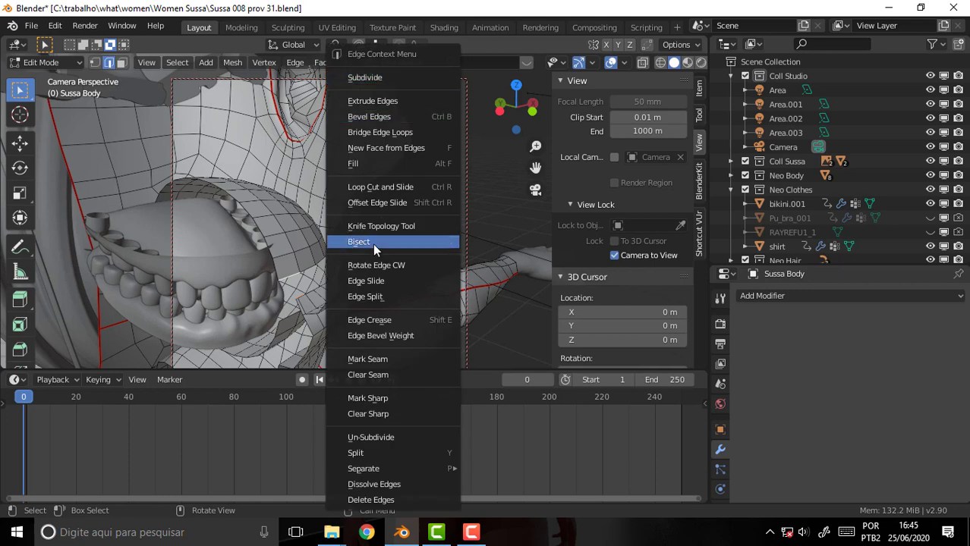
left_click(317, 285)
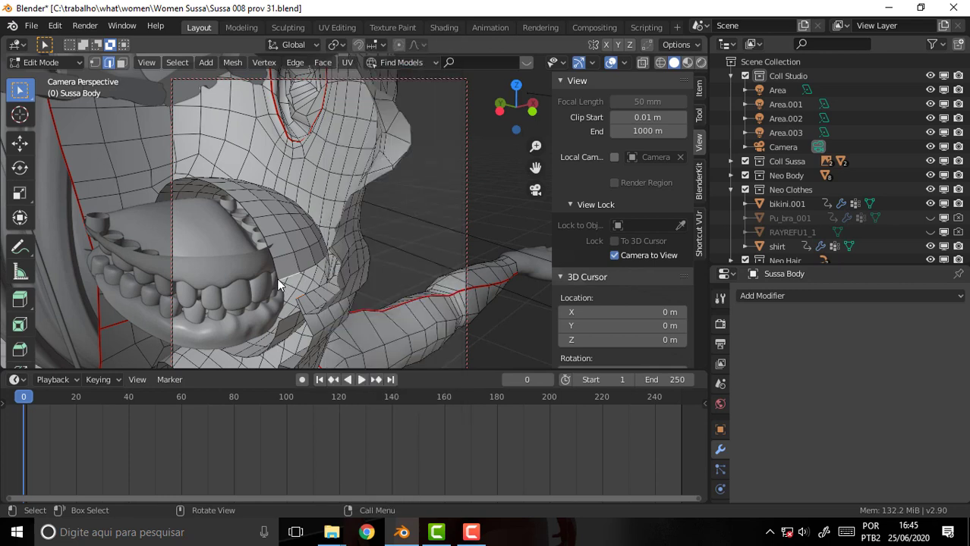
left_click(94, 63)
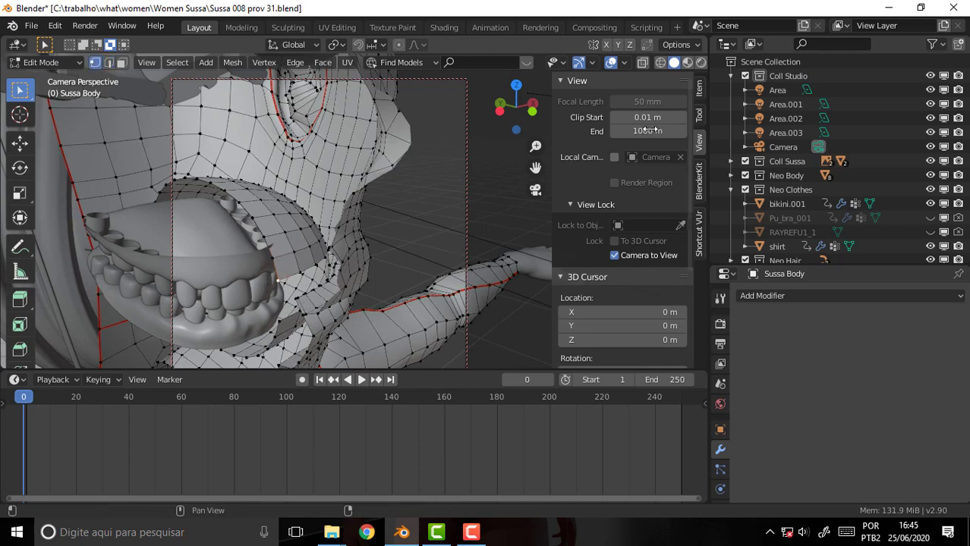
left_click(699, 90)
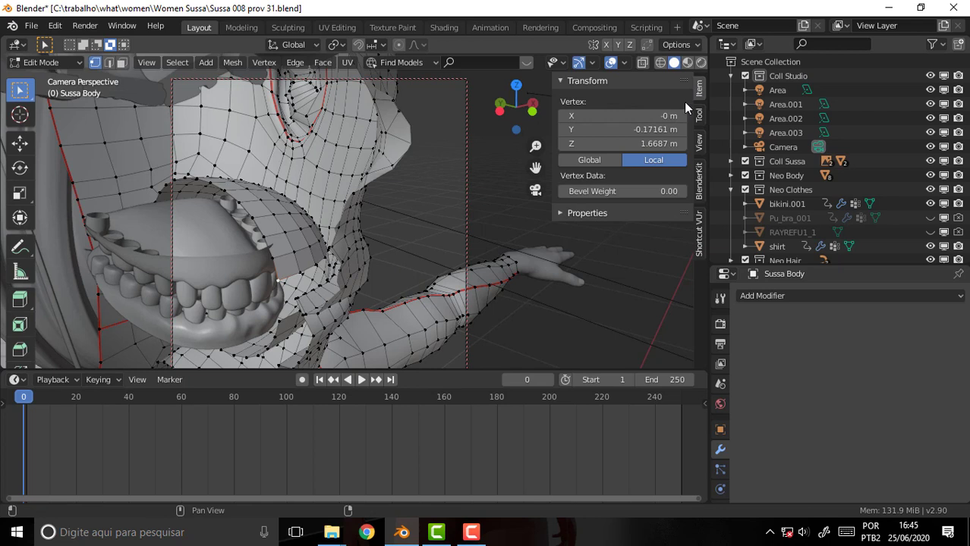
left_click(269, 239)
left_click(251, 227)
left_click(261, 211)
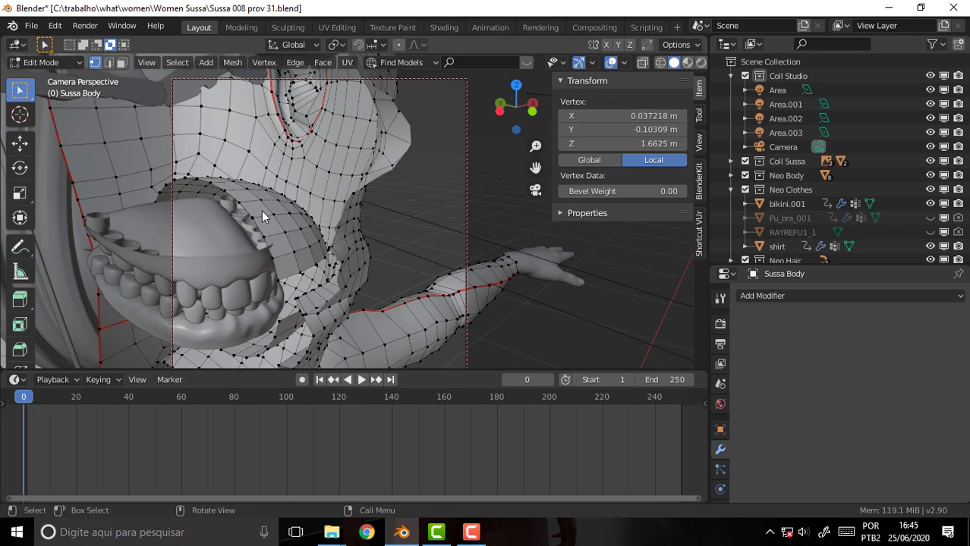
left_click(249, 219)
left_click(252, 217)
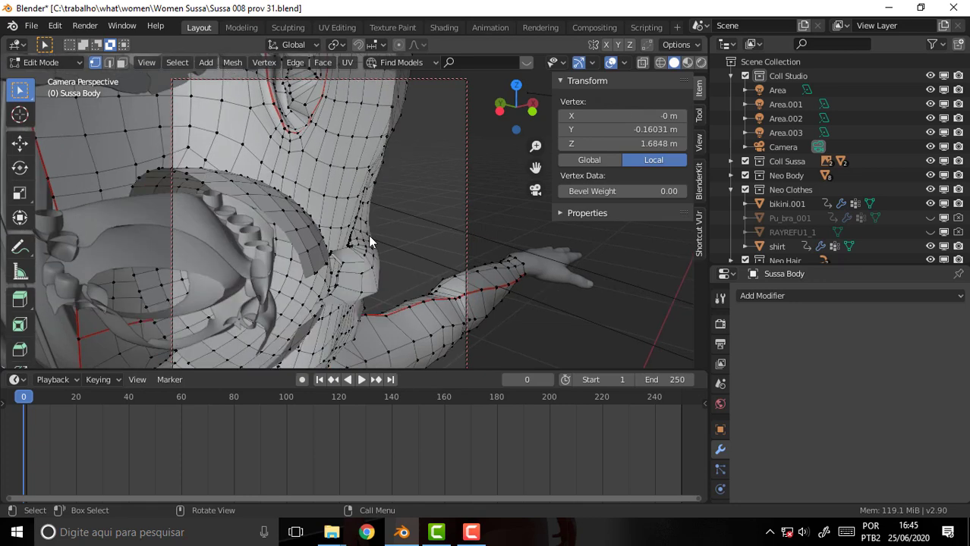
- Merge the first doubled vertex pair at the mouth corner At First
middle_click_drag(368, 235, 349, 237)
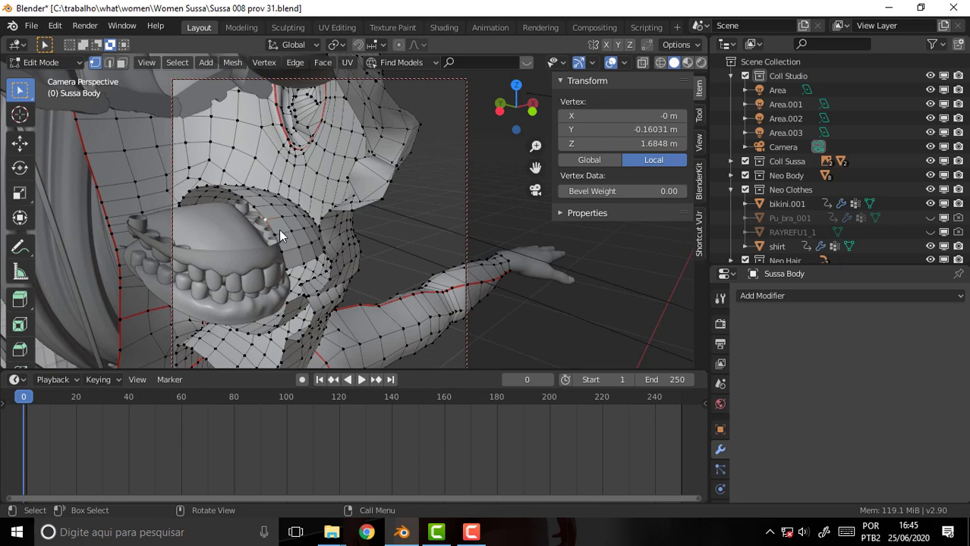
middle_click_drag(278, 230, 318, 280)
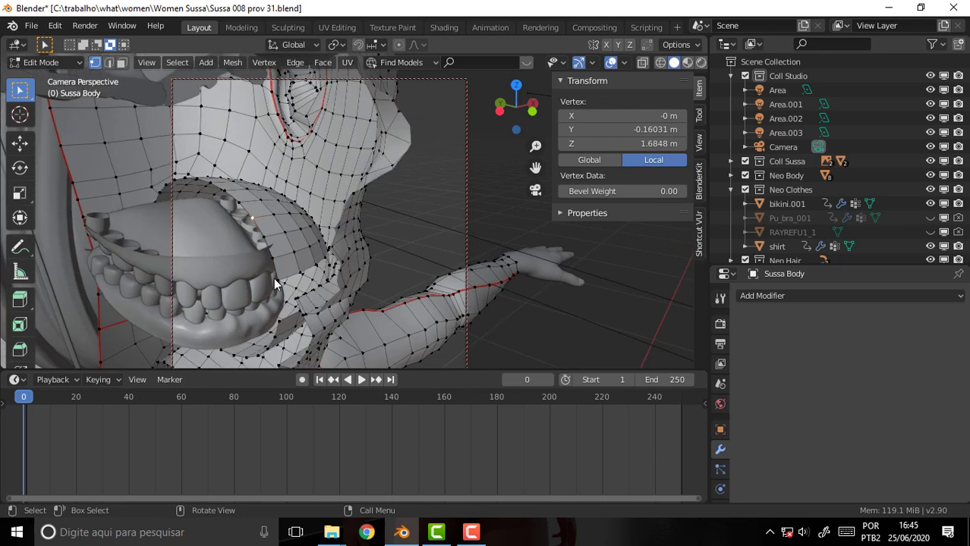
left_click(275, 280)
left_click(299, 296, "shift")
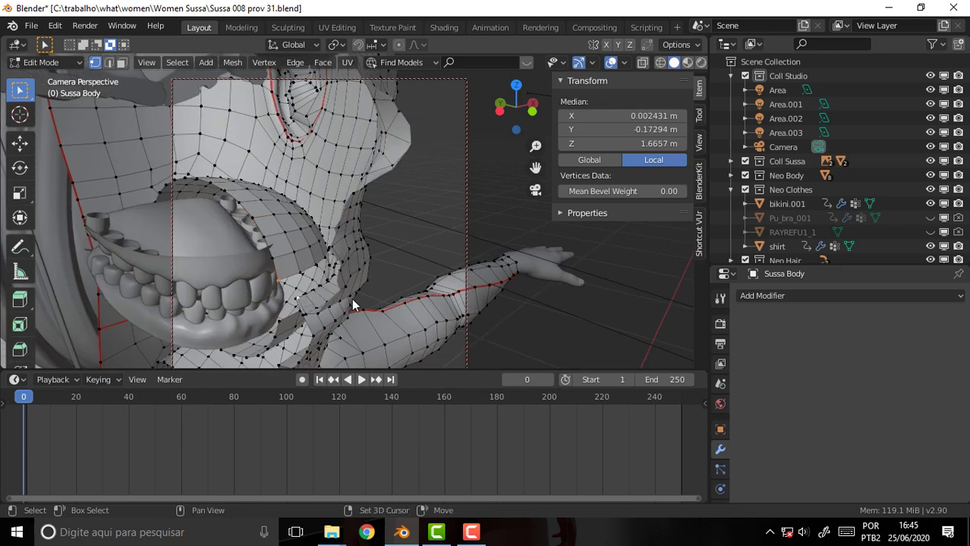
right_click(409, 200)
mouse_move(342, 330)
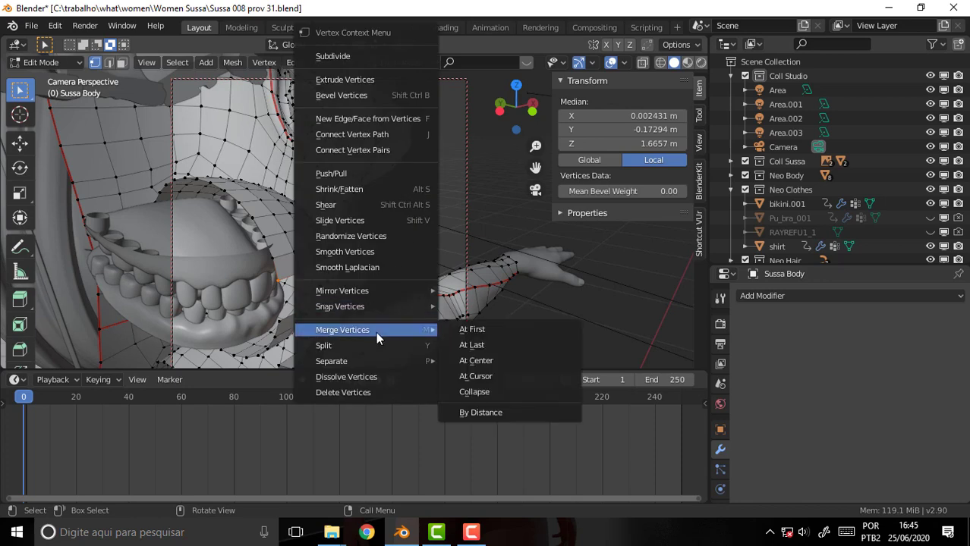
left_click(476, 330)
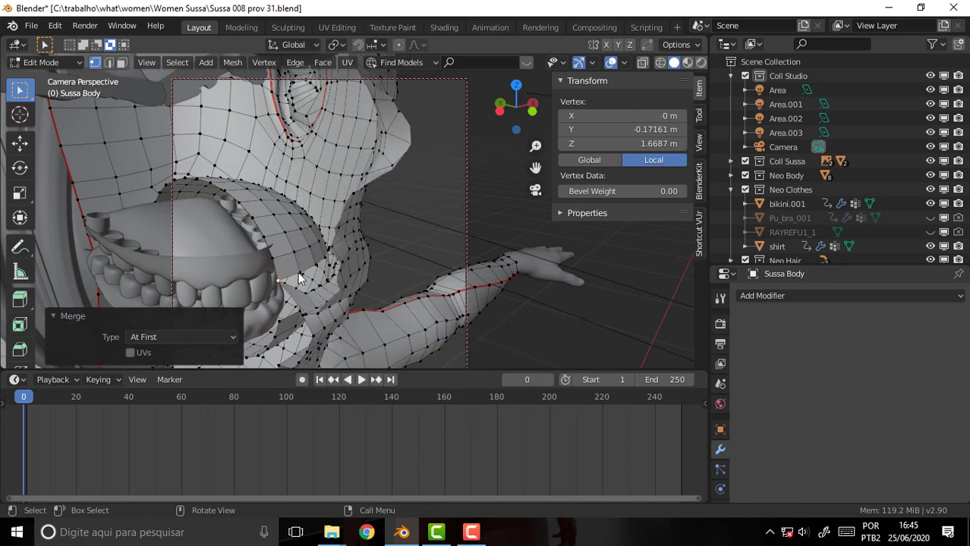
- Merge the next corner vertex pair, redoing it At Last instead of At First
mouse_move(348, 267)
middle_mouse_down()
mouse_move(344, 330)
mouse_move(333, 332)
middle_mouse_up()
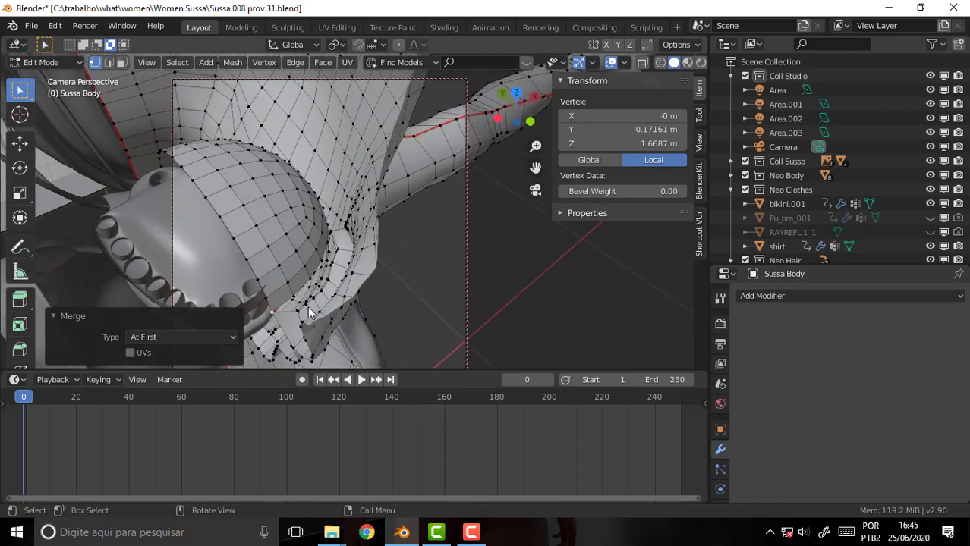
left_click(310, 313)
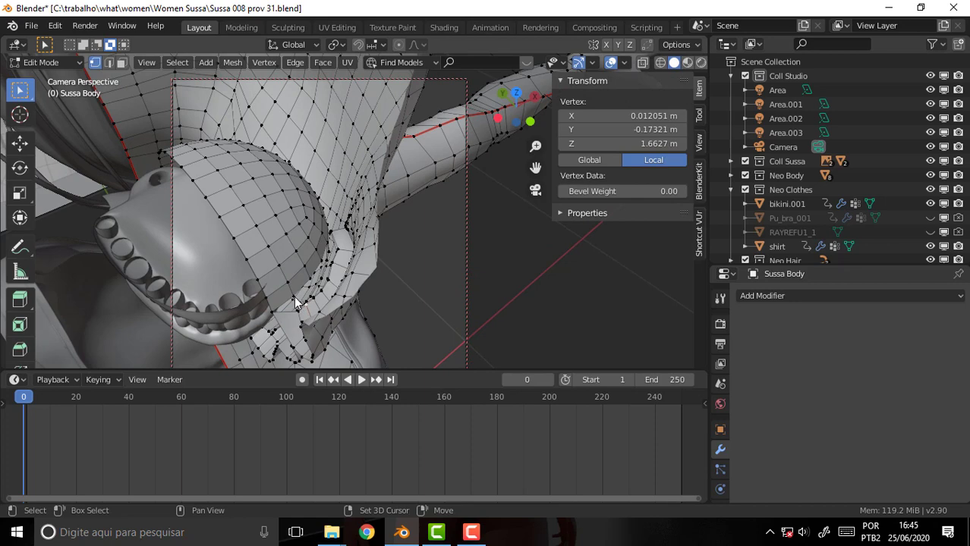
left_click(296, 302, "shift")
right_click(426, 235)
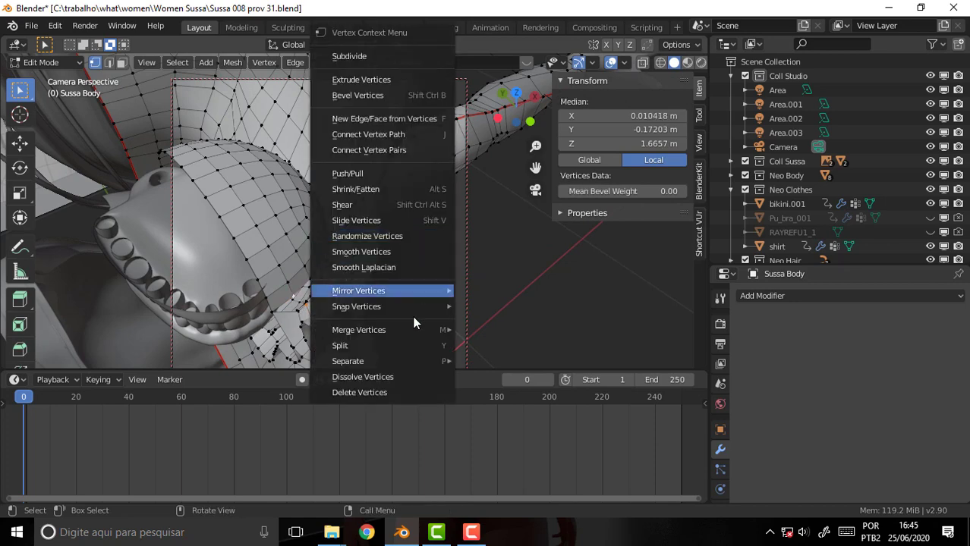
left_click(493, 331)
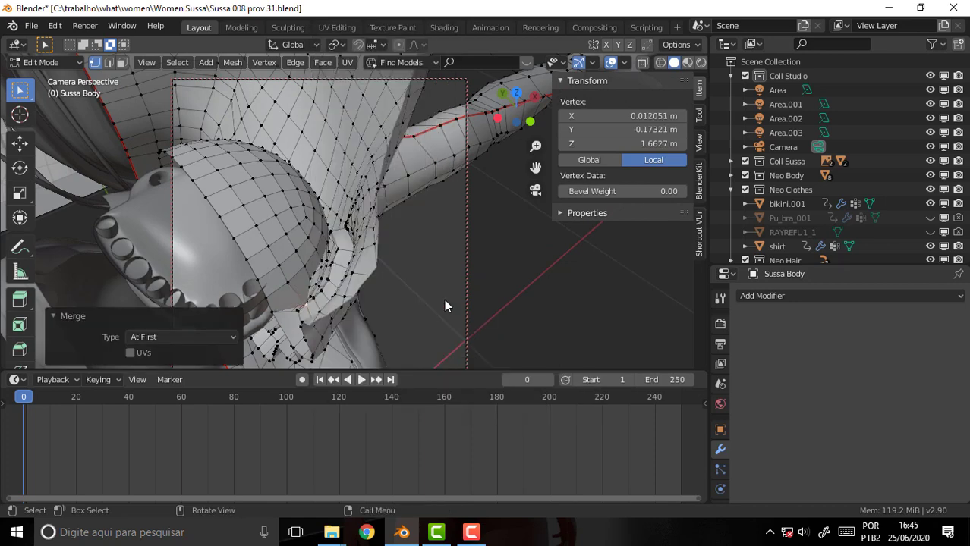
key("ctrl+z")
right_click(439, 280)
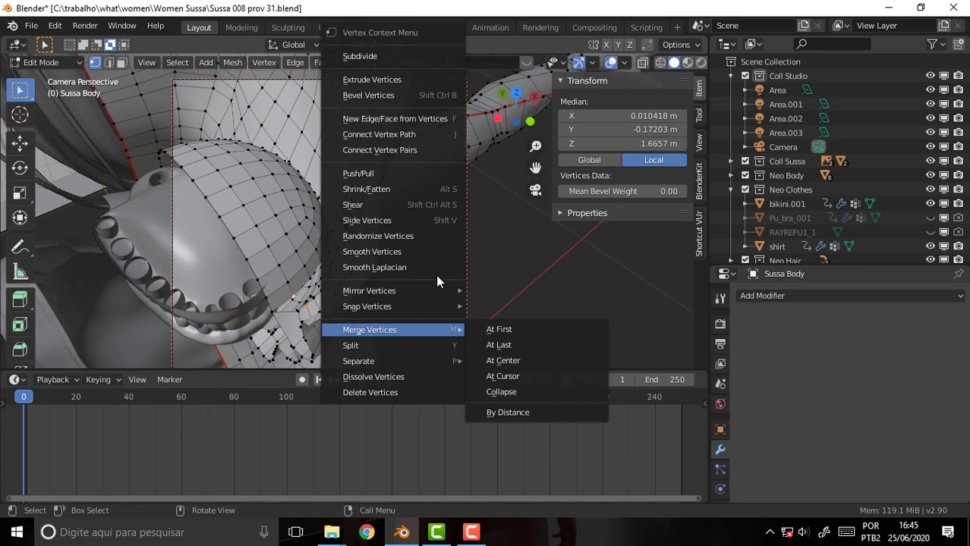
left_click(499, 345)
- Merge a vertex pair on the mouth edge, settling on At First
key("alt+a")
mouse_move(421, 288)
middle_mouse_down()
mouse_move(390, 296)
mouse_move(416, 292)
middle_mouse_up()
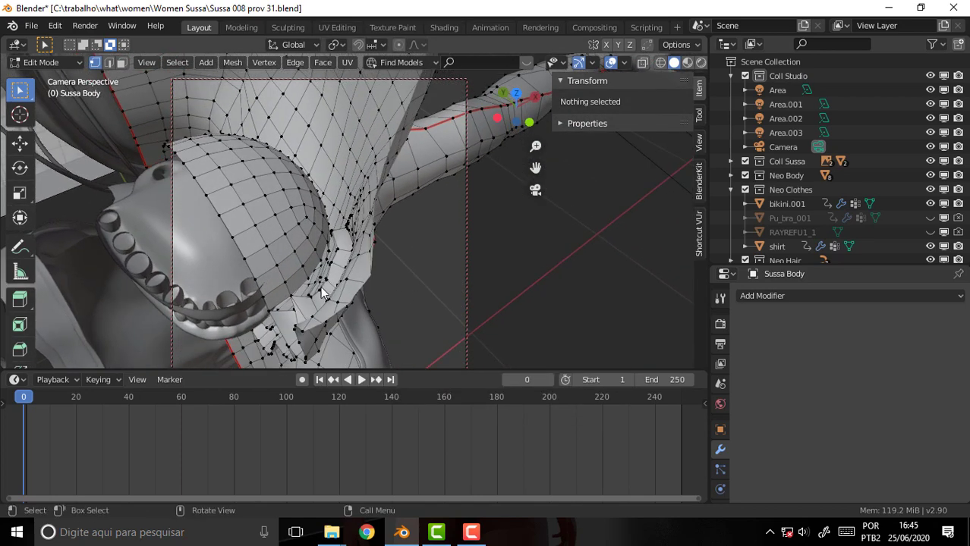
left_click(321, 290)
left_click(317, 291, "shift")
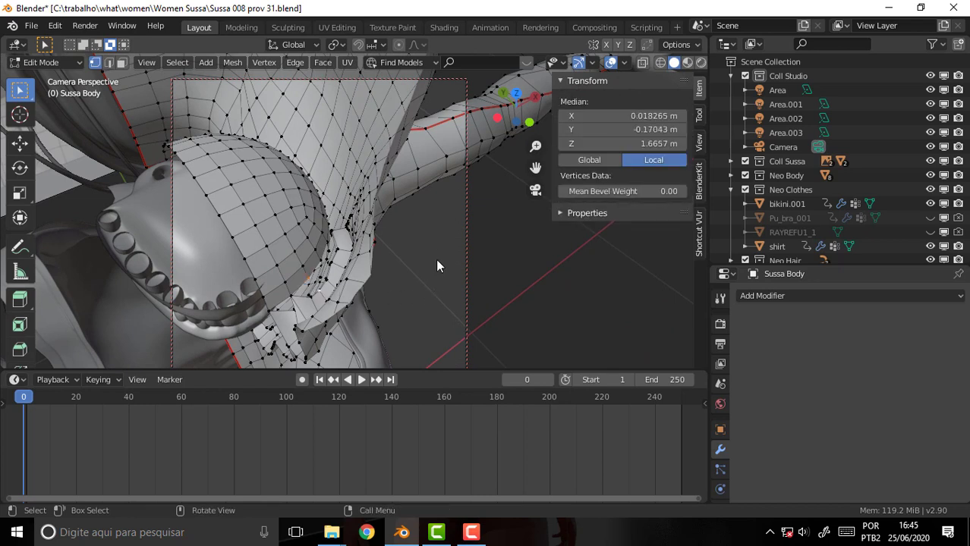
right_click(436, 259)
mouse_move(370, 329)
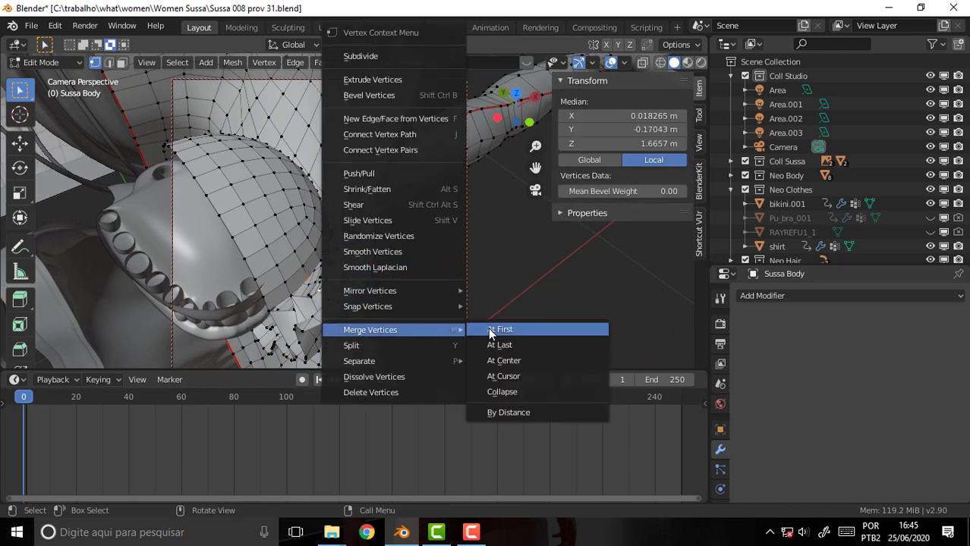
left_click(509, 346)
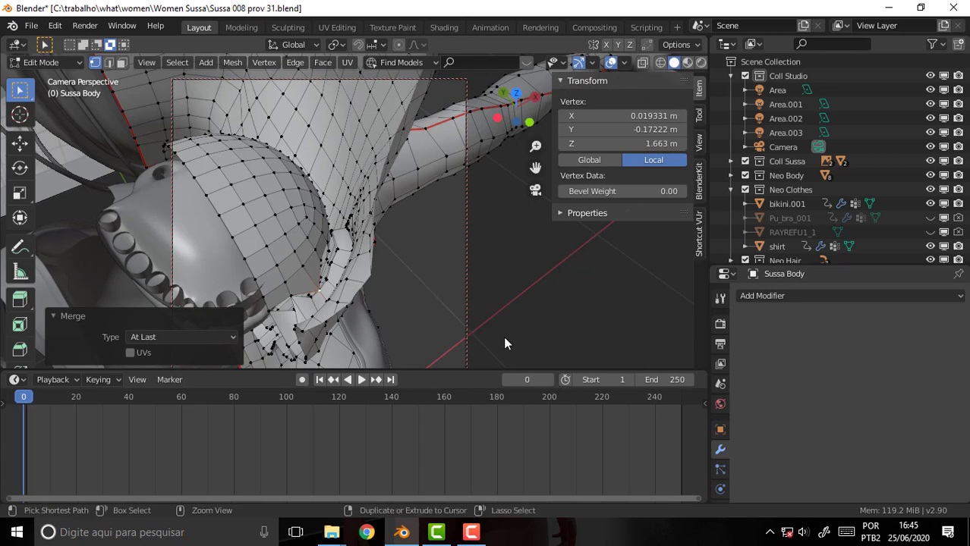
right_click(421, 265)
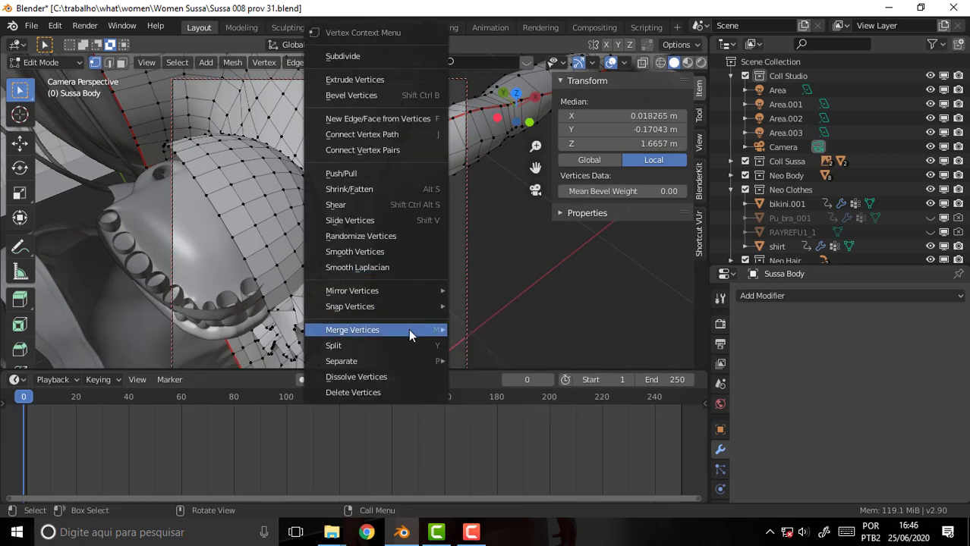
mouse_move(352, 330)
left_click(504, 333)
key("alt+a")
- Merge the lower mouth-corner vertex pair At Last and check the joined corner
mouse_move(409, 278)
middle_mouse_down()
mouse_move(463, 287)
mouse_move(370, 254)
mouse_move(393, 125)
mouse_move(346, 196)
mouse_move(415, 87)
middle_mouse_up()
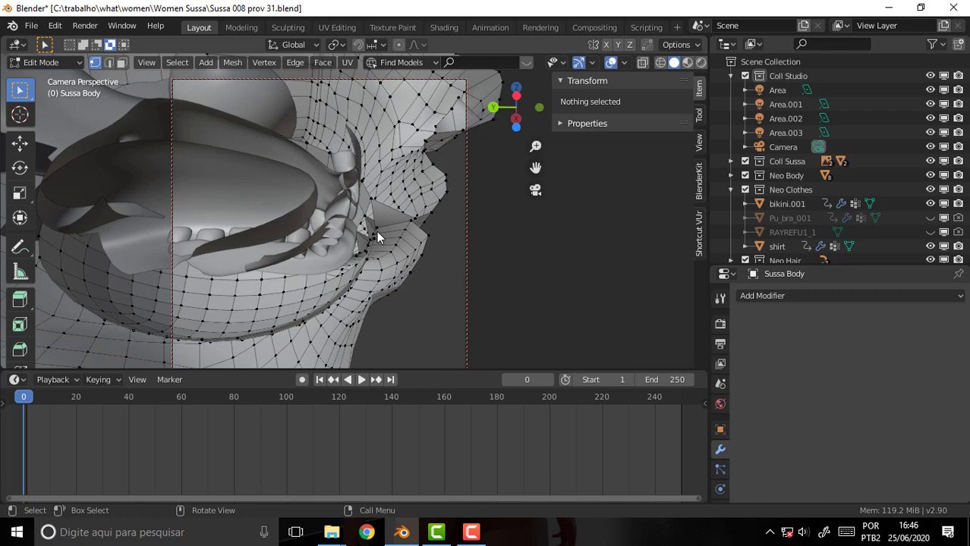
left_click(376, 237)
left_click(420, 254, "shift")
right_click(448, 237)
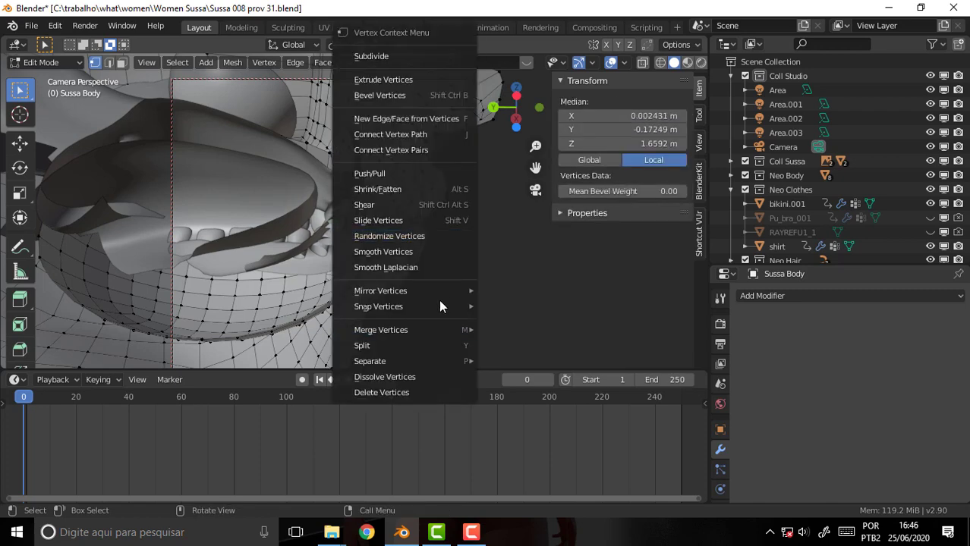
left_click(521, 342)
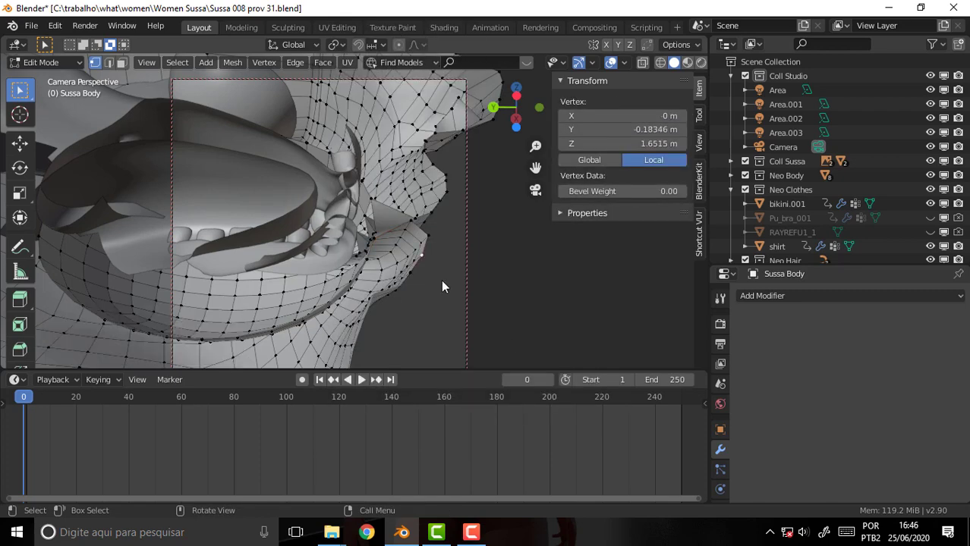
middle_click_drag(443, 286, 382, 321)
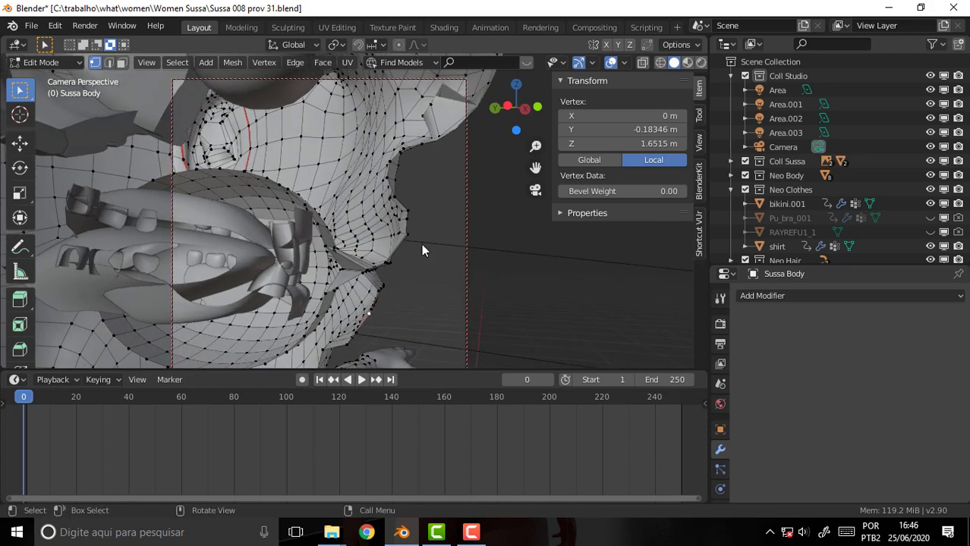
mouse_move(389, 271)
middle_mouse_down()
mouse_move(338, 301)
mouse_move(353, 314)
middle_mouse_up()
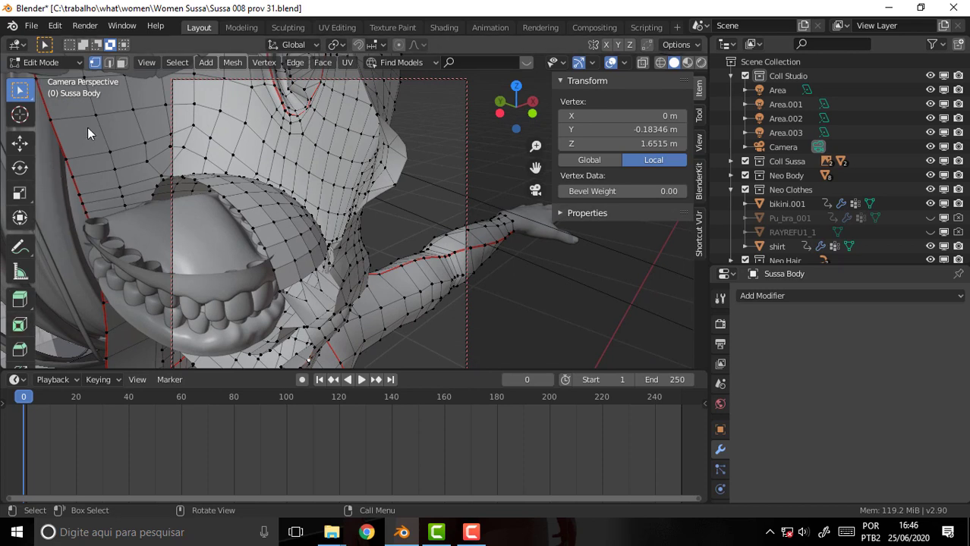
- Add one edge loop across the face mesh above the mouth with Loop Cut
scroll(21, 198, "down", 5)
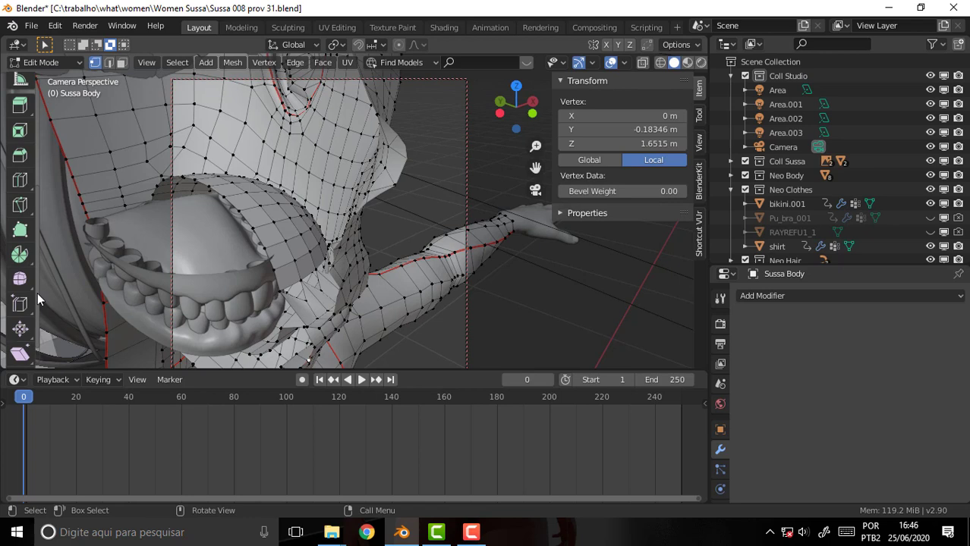
left_click(20, 180)
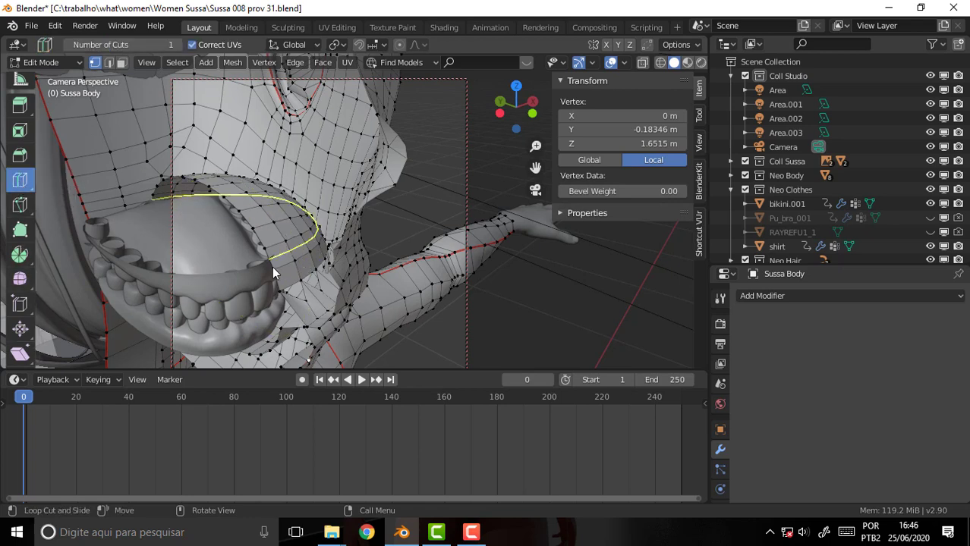
left_click(280, 272)
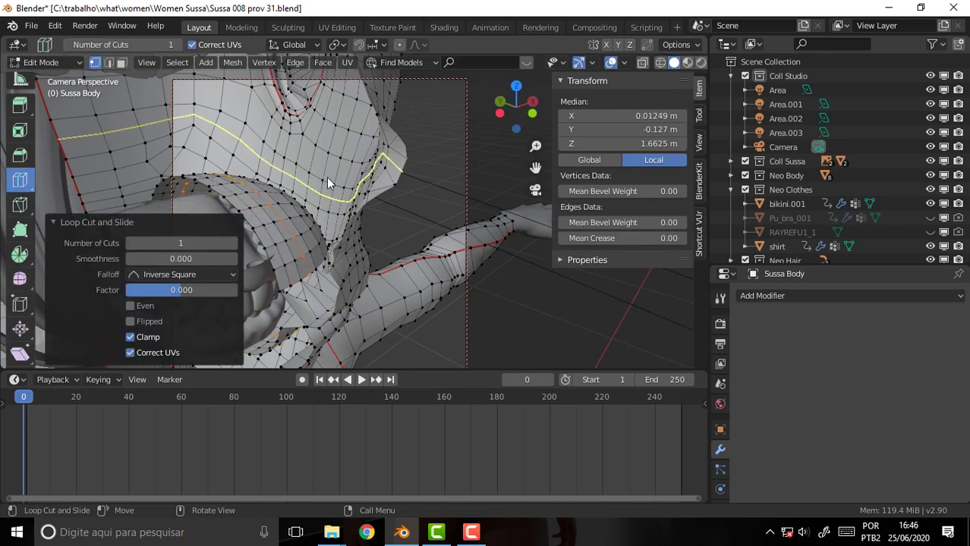
- Enlarge the 3D view via the timeline border and return to box select in vertex mode
left_click(42, 62)
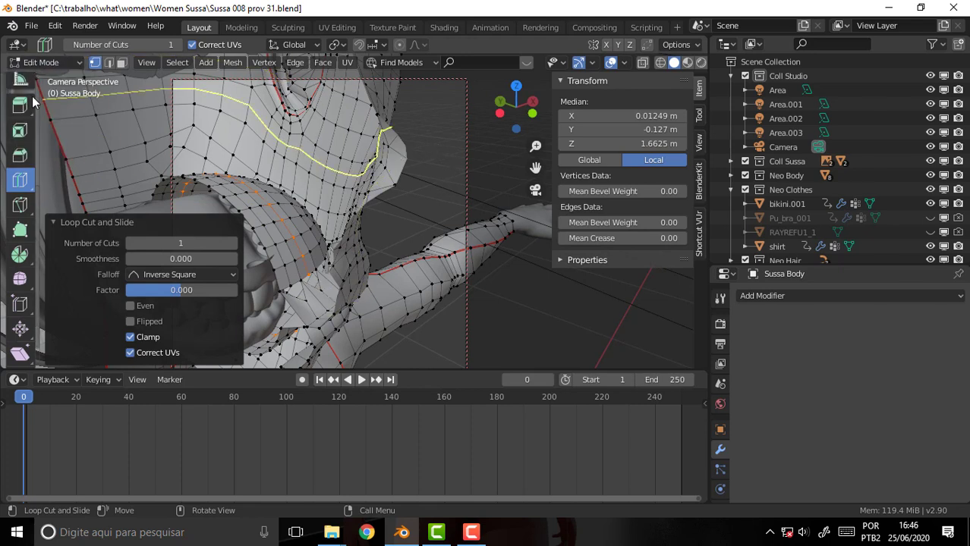
scroll(37, 194, "up", 5)
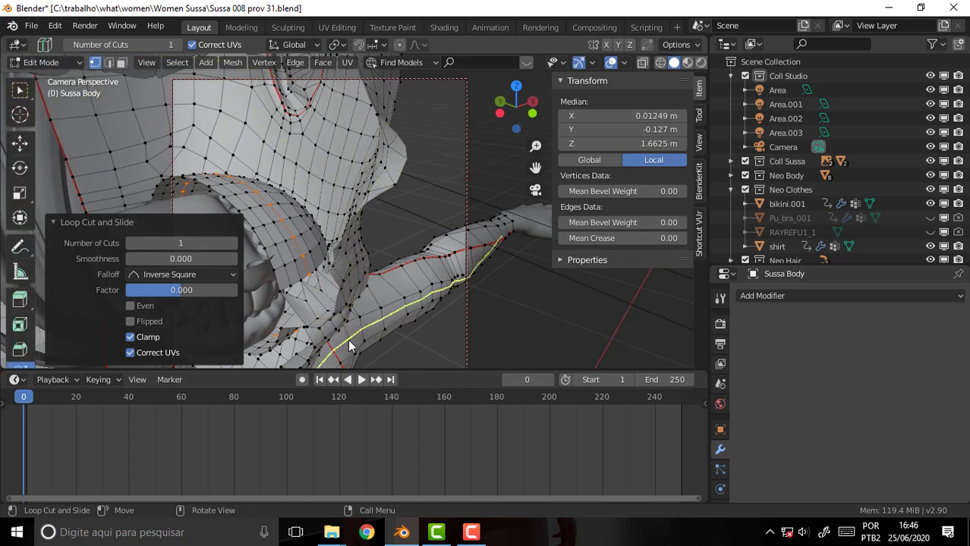
left_click_drag(424, 369, 424, 485)
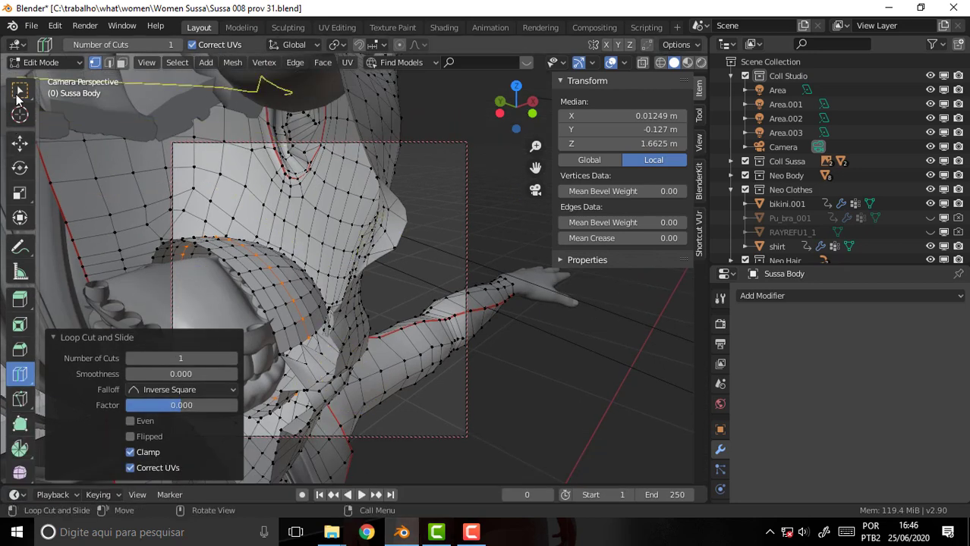
key("w")
mouse_move(297, 182)
middle_mouse_down()
mouse_move(278, 174)
mouse_move(289, 178)
middle_mouse_up()
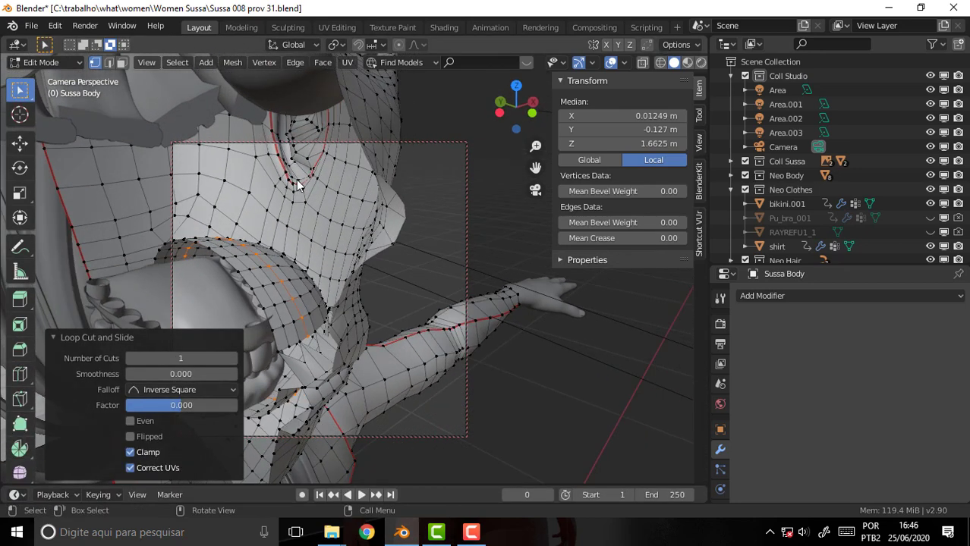
left_click(108, 63)
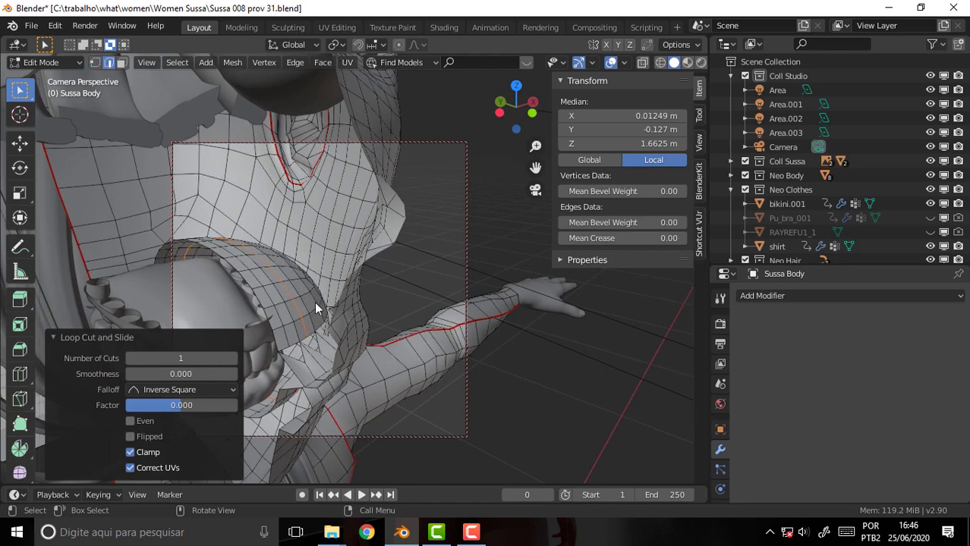
left_click(94, 62)
- Undo the added edge loop and merge the selected vertices At First
key("ctrl+z")
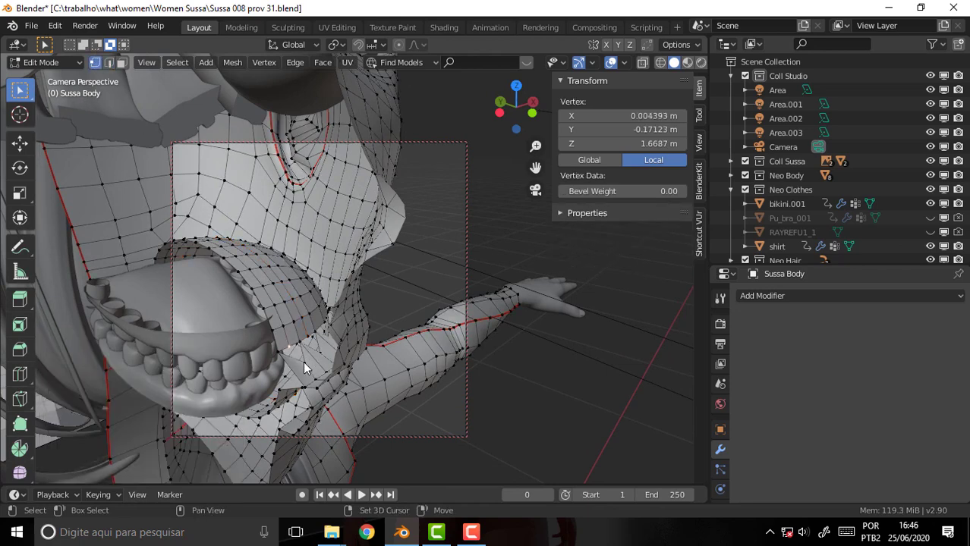
key("ctrl+z")
right_click(435, 221)
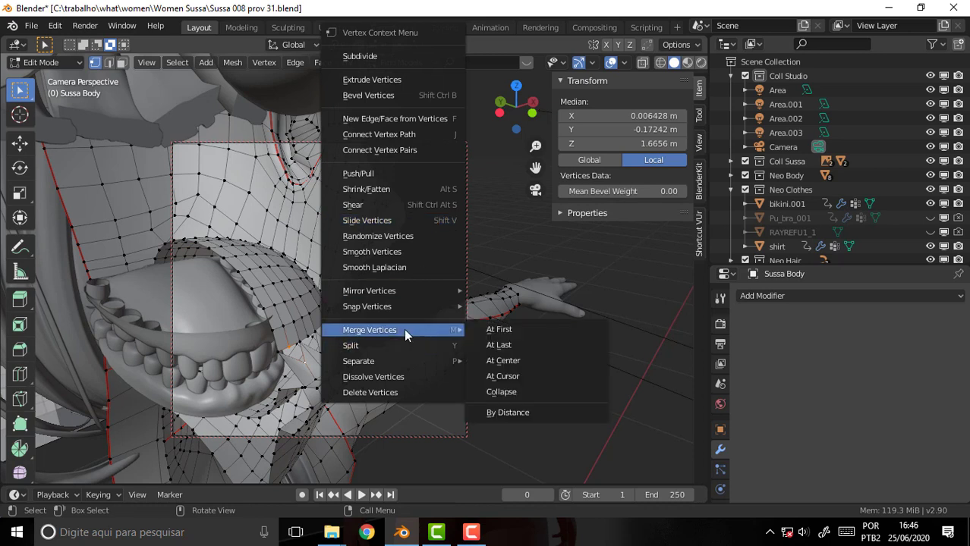
left_click(516, 331)
- Merge another mouth-corner vertex pair At First and inspect it from the side
key("ctrl+z")
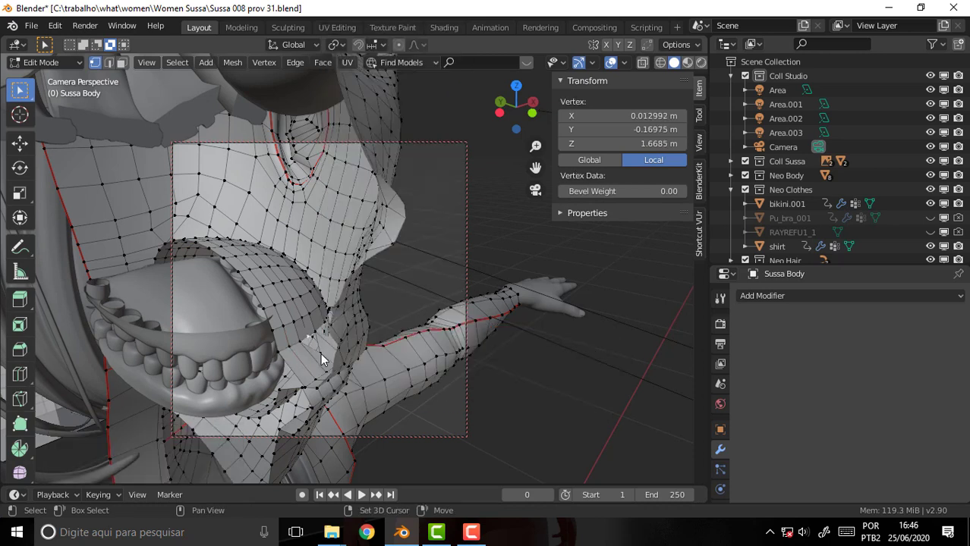
right_click(426, 245)
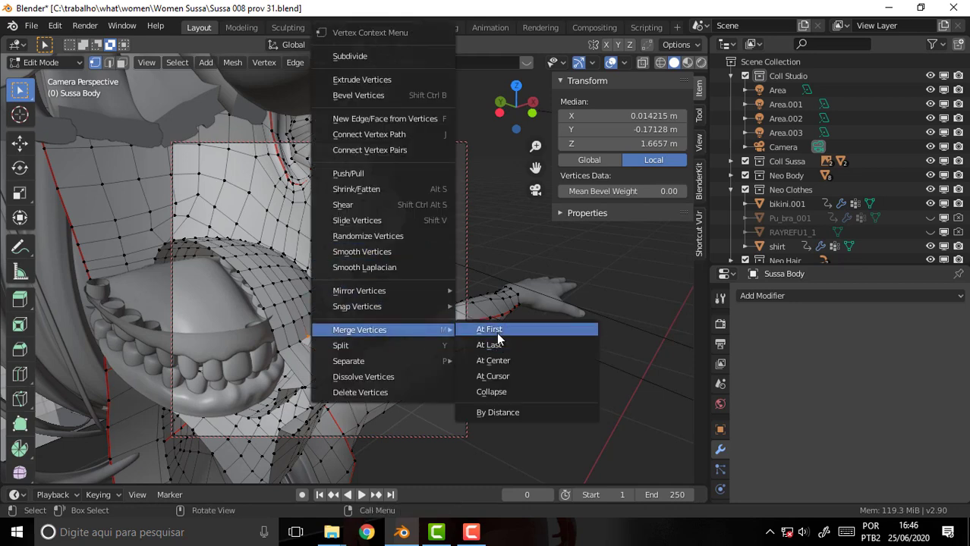
left_click(496, 332)
left_click(471, 531)
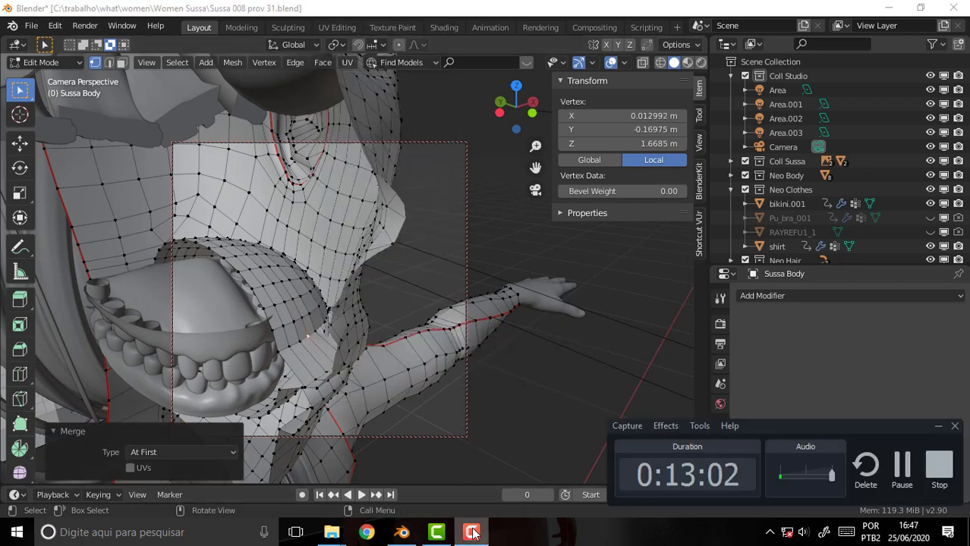
left_click(472, 531)
scroll(467, 280, "up", 3)
mouse_move(411, 259)
middle_mouse_down()
mouse_move(543, 260)
mouse_move(435, 285)
mouse_move(331, 274)
mouse_move(384, 190)
mouse_move(333, 232)
mouse_move(410, 243)
mouse_move(500, 232)
mouse_move(444, 215)
mouse_move(428, 225)
middle_mouse_up()
scroll(437, 286, "down", 3)
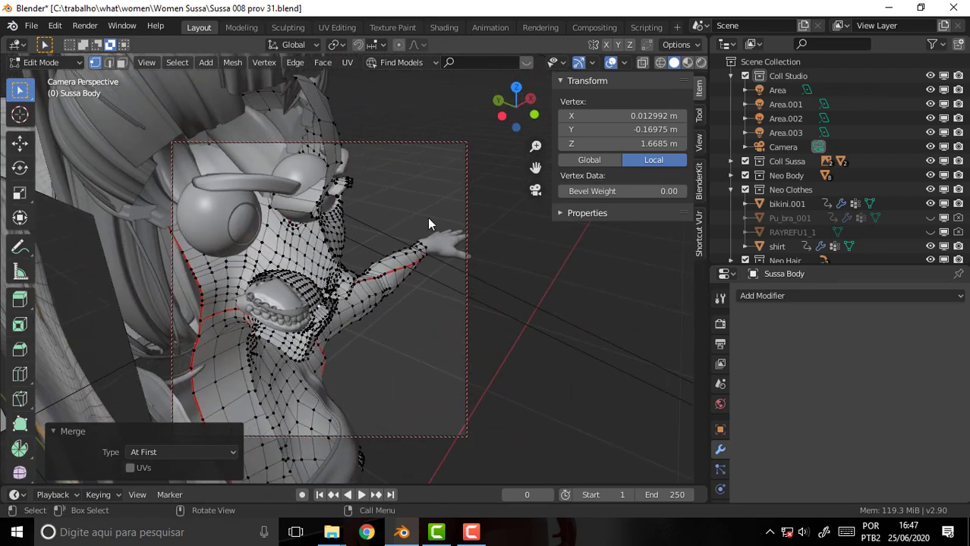